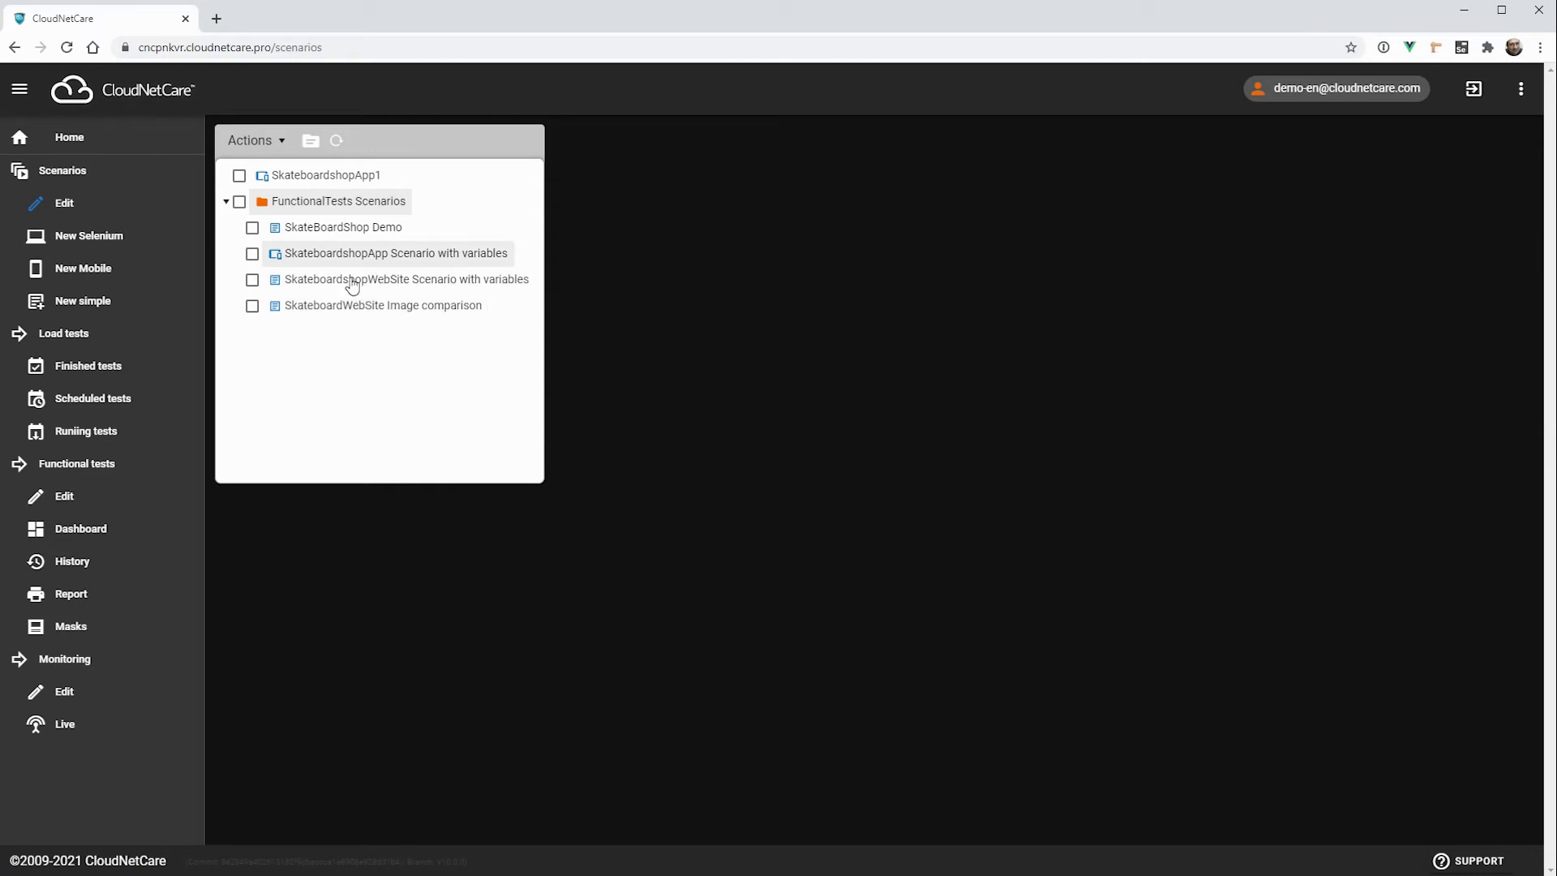
# Step: Open the SkateboardshopWebSite Scenario with variables for editing and collapse the scenario tree
pyautogui.click(352, 284)
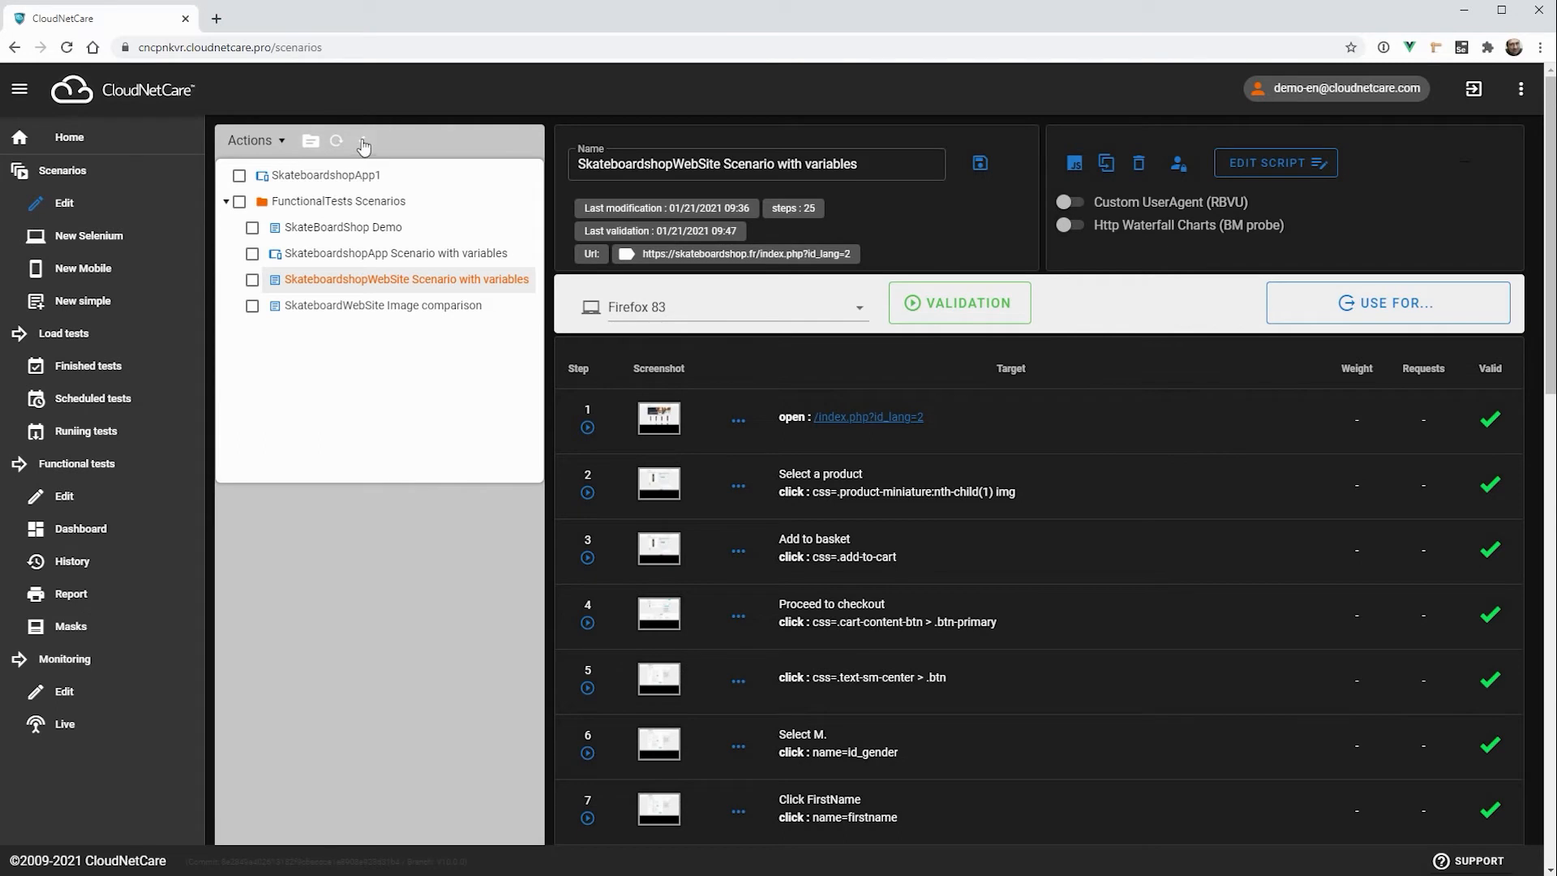
pyautogui.click(358, 141)
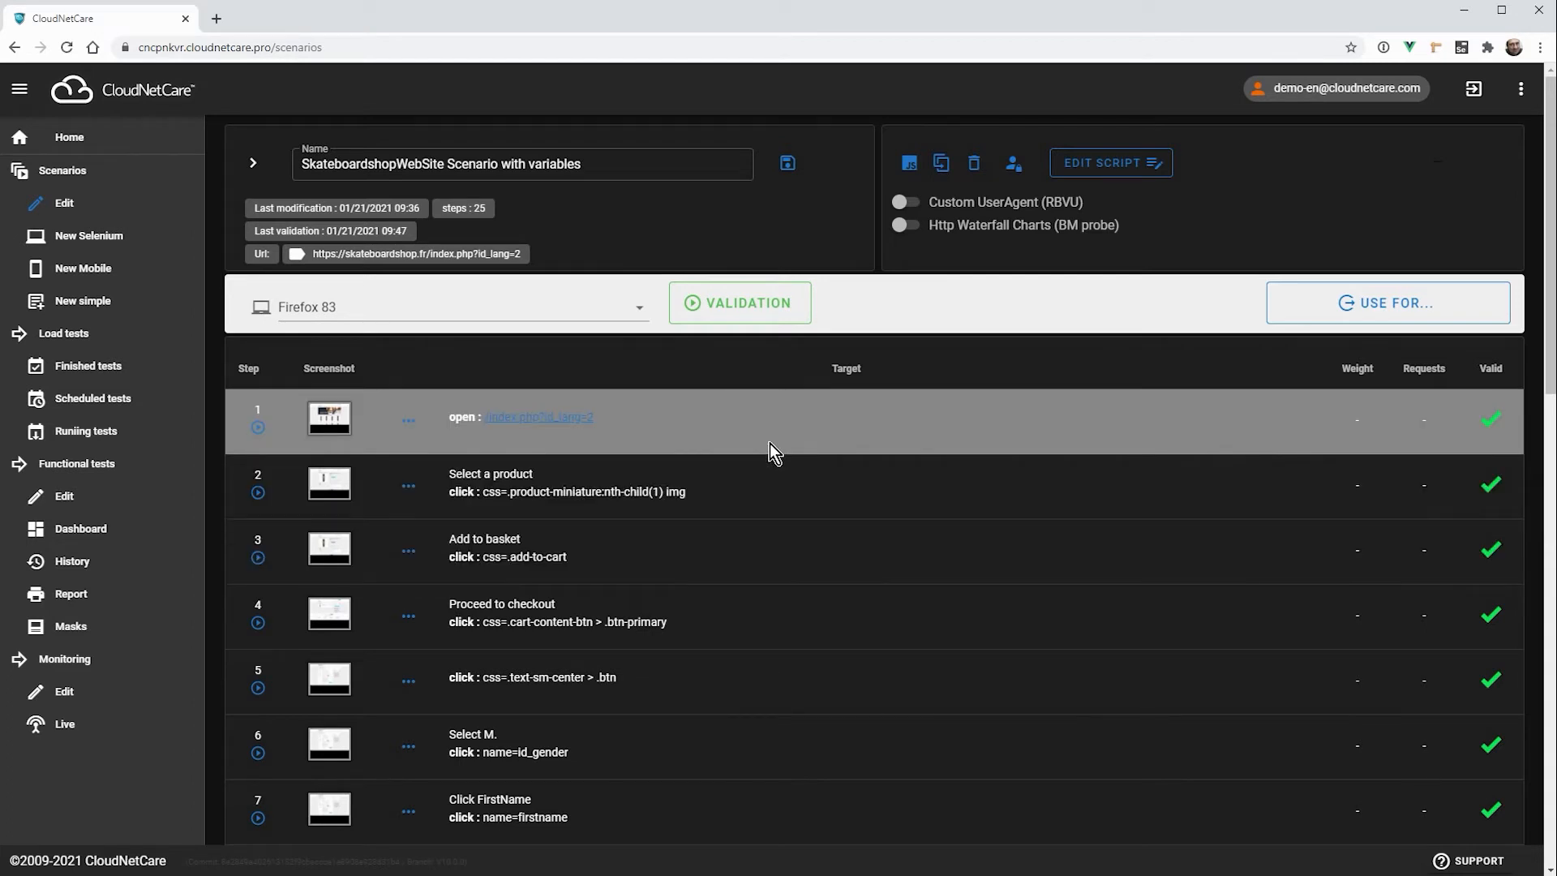
# Step: View the captured screenshots of scenario steps 1, 3 and 4, closing each one after viewing
pyautogui.scroll(-1, 730, 466)
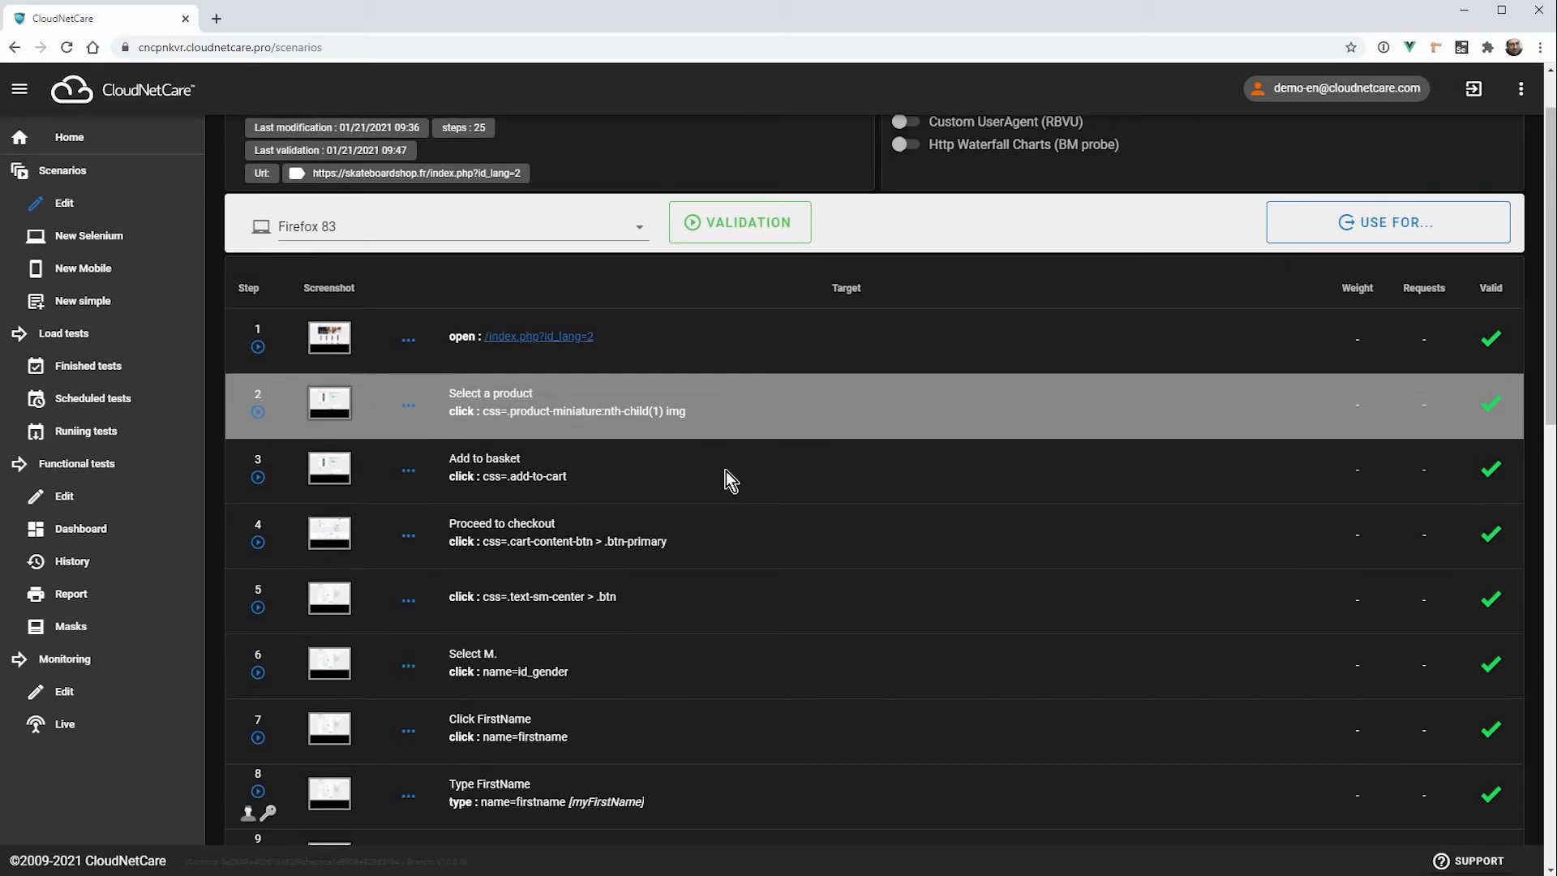
pyautogui.click(329, 337)
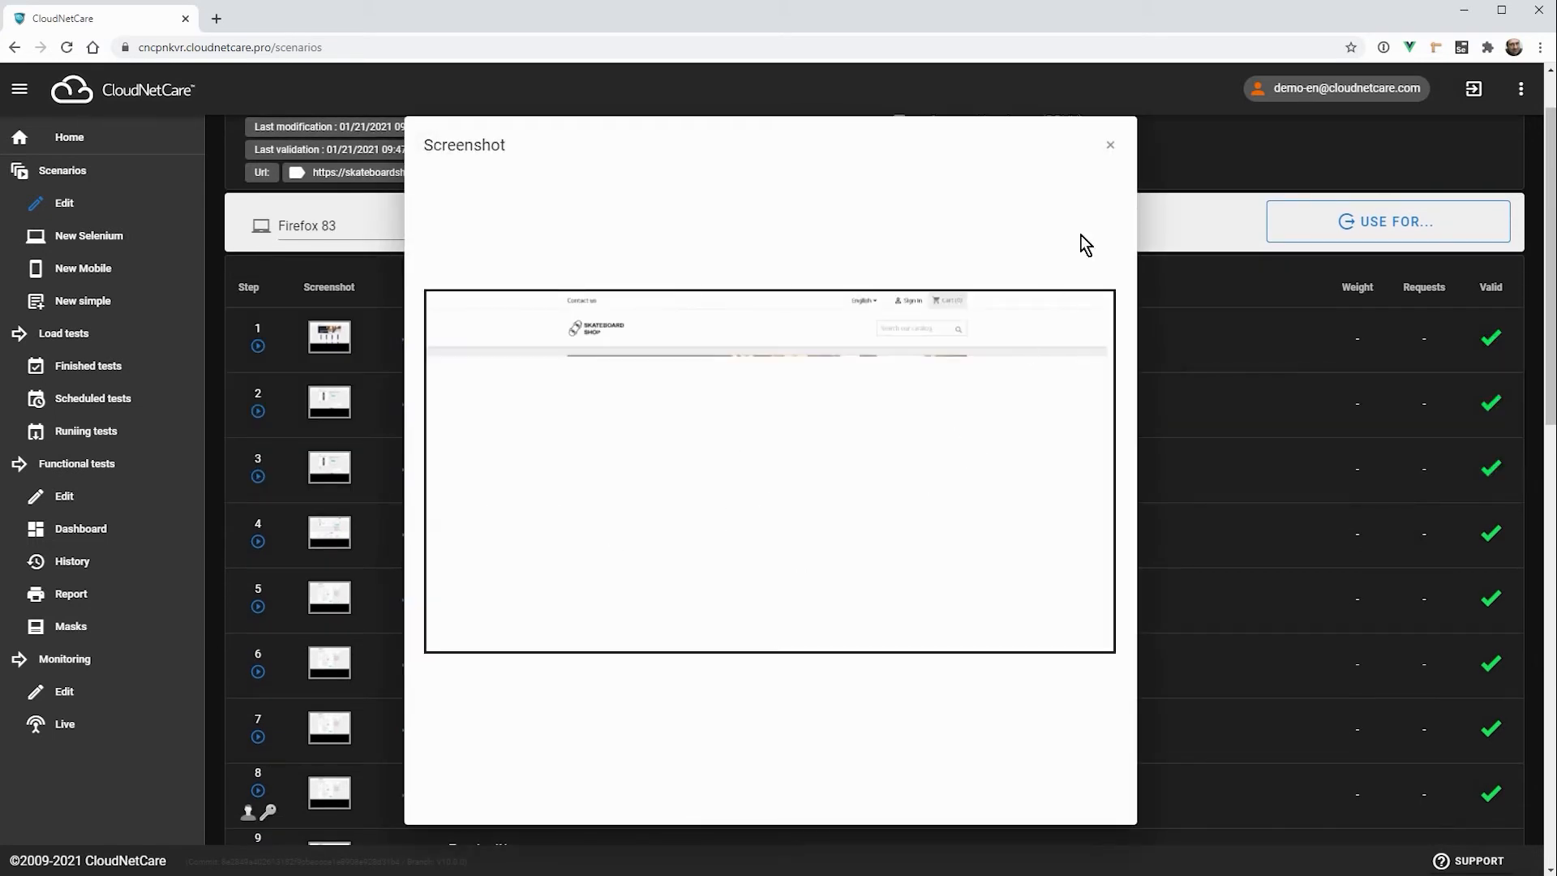
pyautogui.click(1110, 146)
pyautogui.click(329, 468)
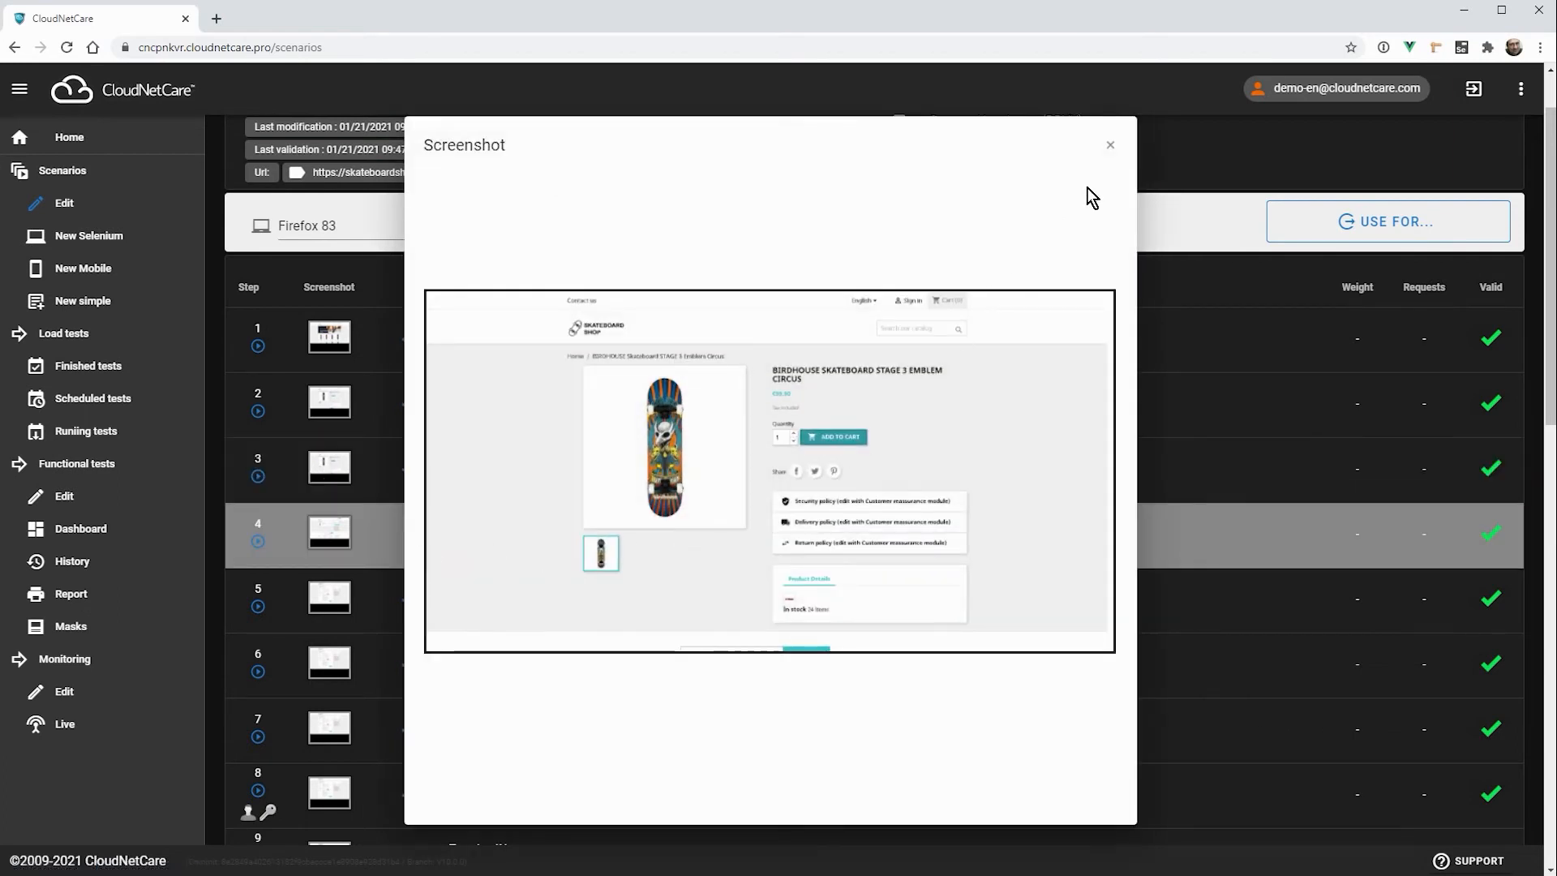
pyautogui.click(1111, 144)
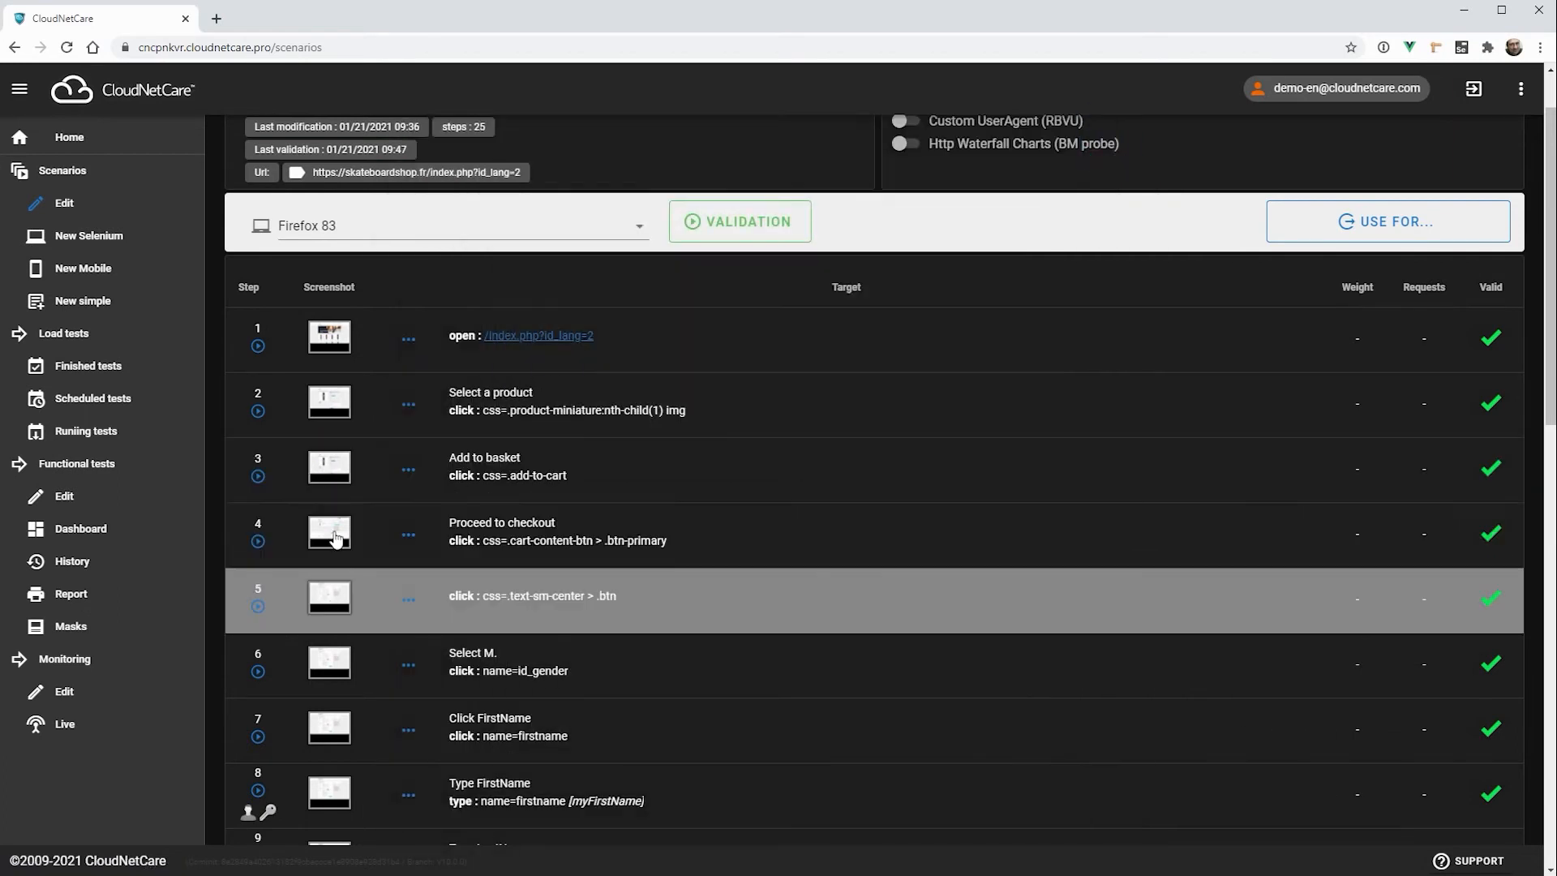
pyautogui.click(329, 532)
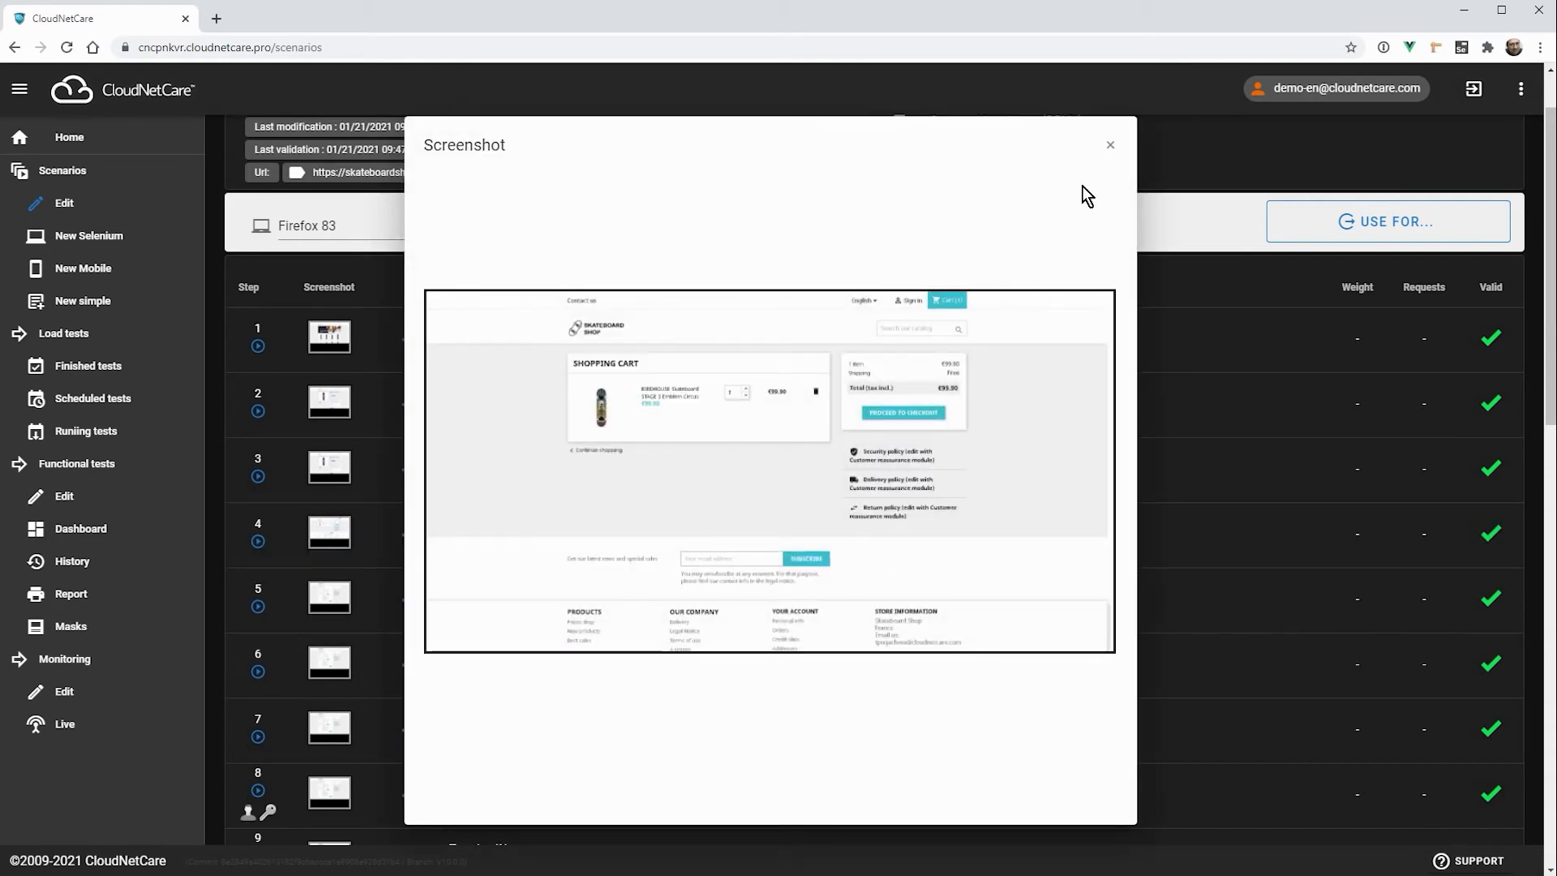
pyautogui.click(1113, 154)
# Step: View the captured screenshots of the personal information, shipping method and payment stages of the scenario
pyautogui.scroll(-2, 537, 598)
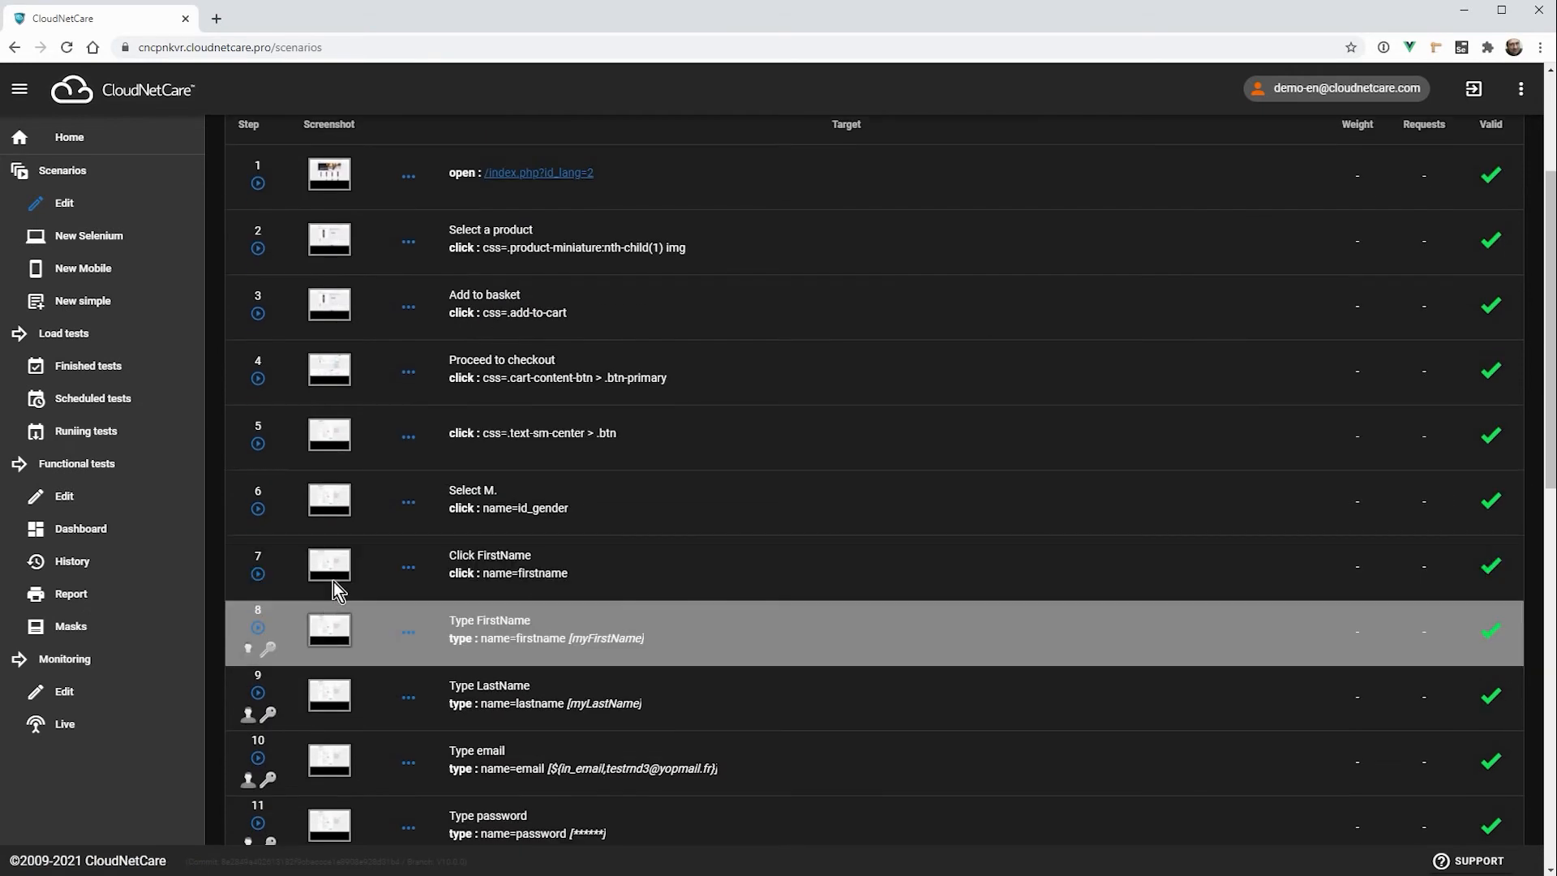
pyautogui.click(330, 499)
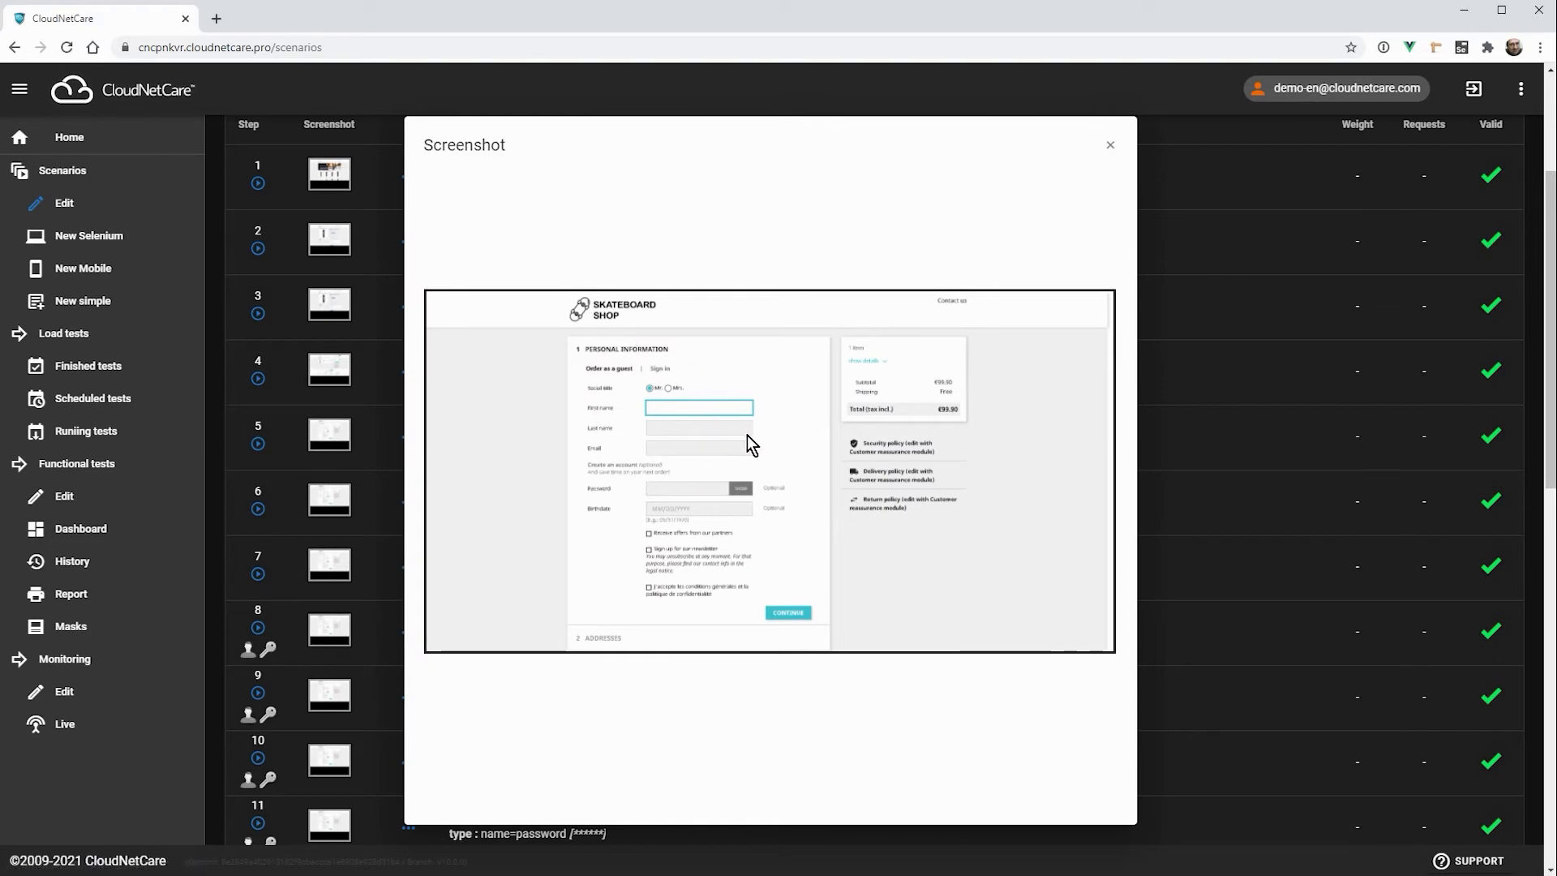
pyautogui.click(1110, 145)
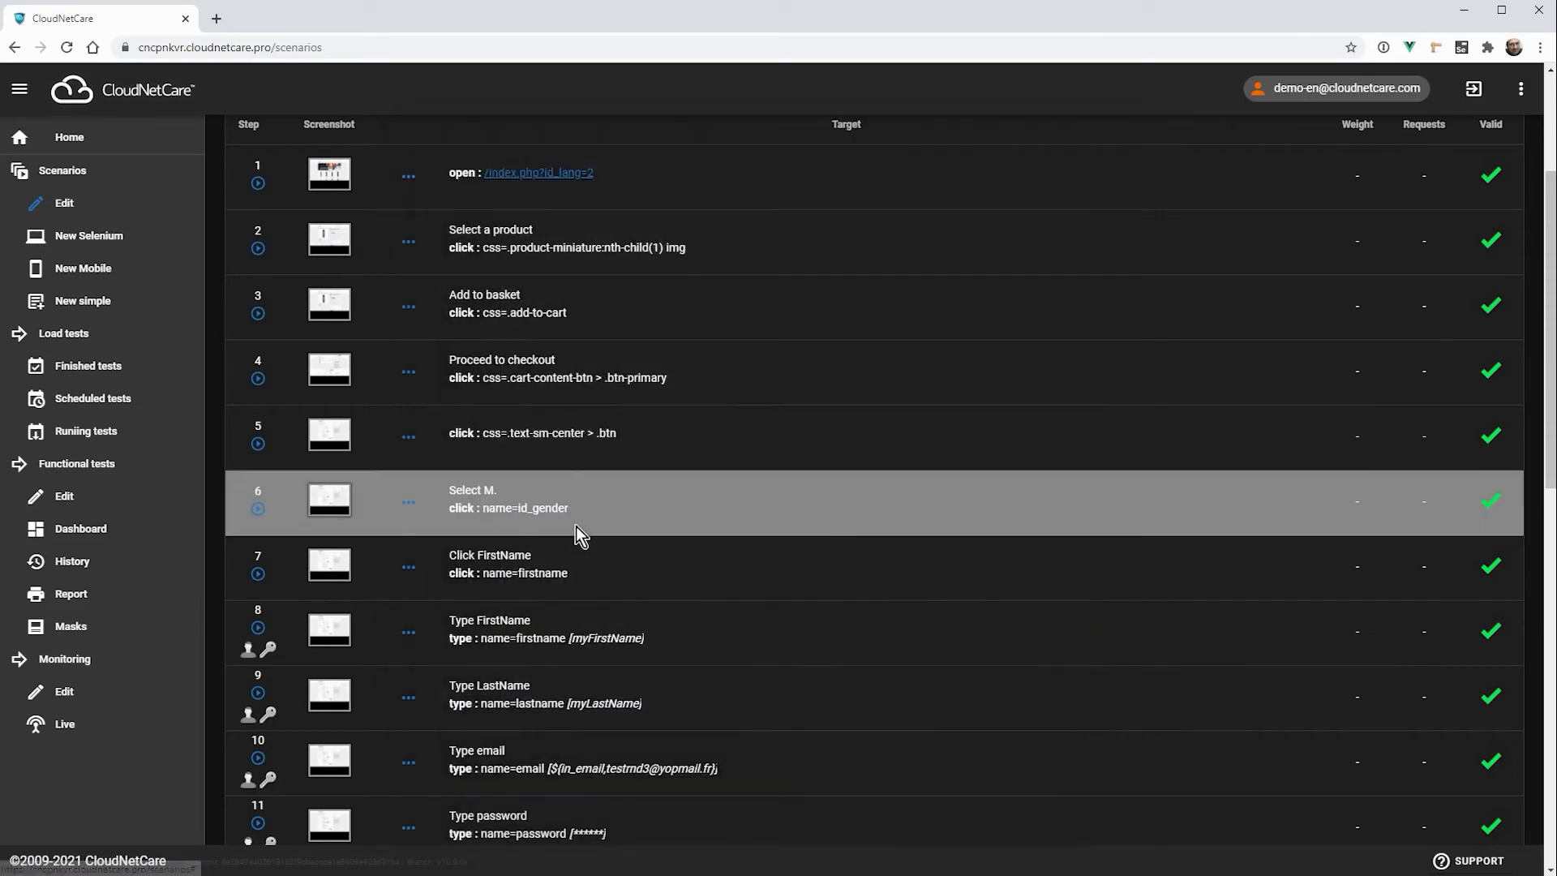
pyautogui.scroll(-10, 576, 526)
pyautogui.click(335, 536)
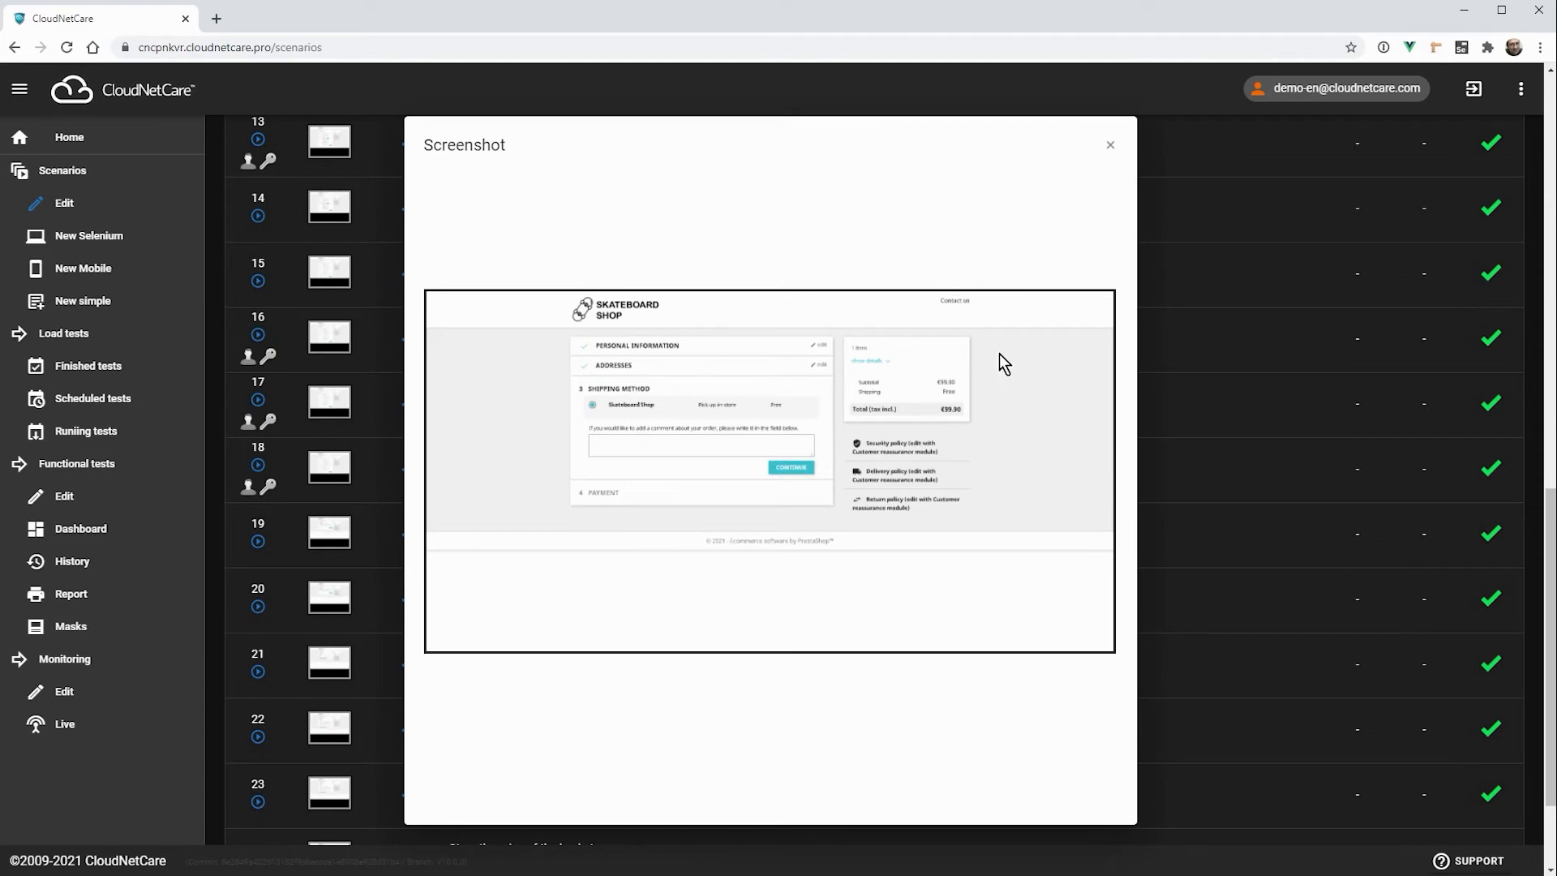
pyautogui.click(1112, 151)
pyautogui.scroll(-2, 811, 349)
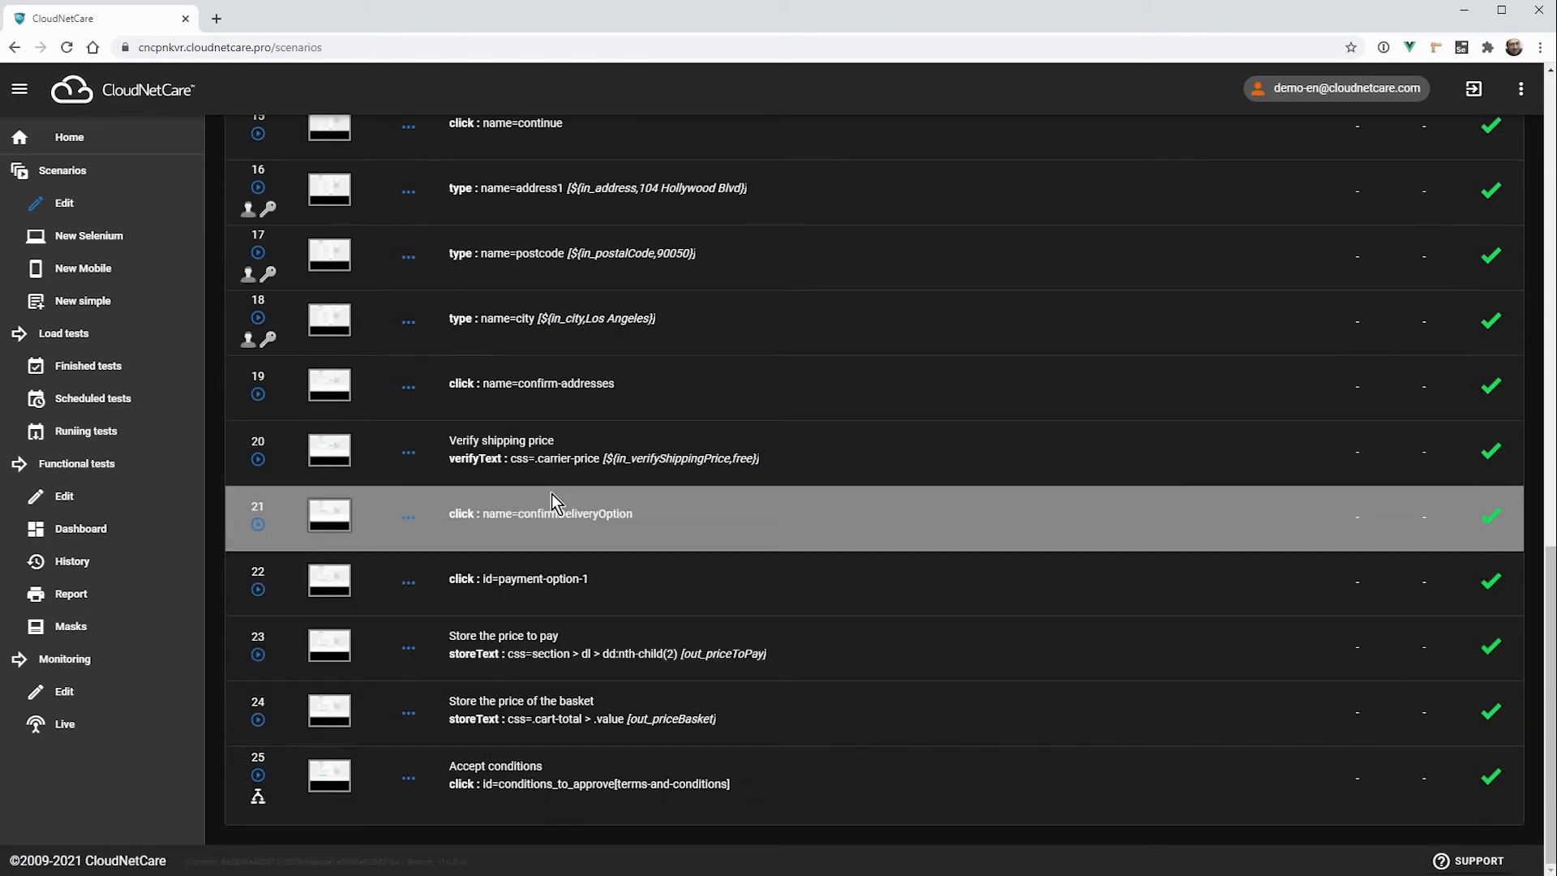
pyautogui.click(330, 450)
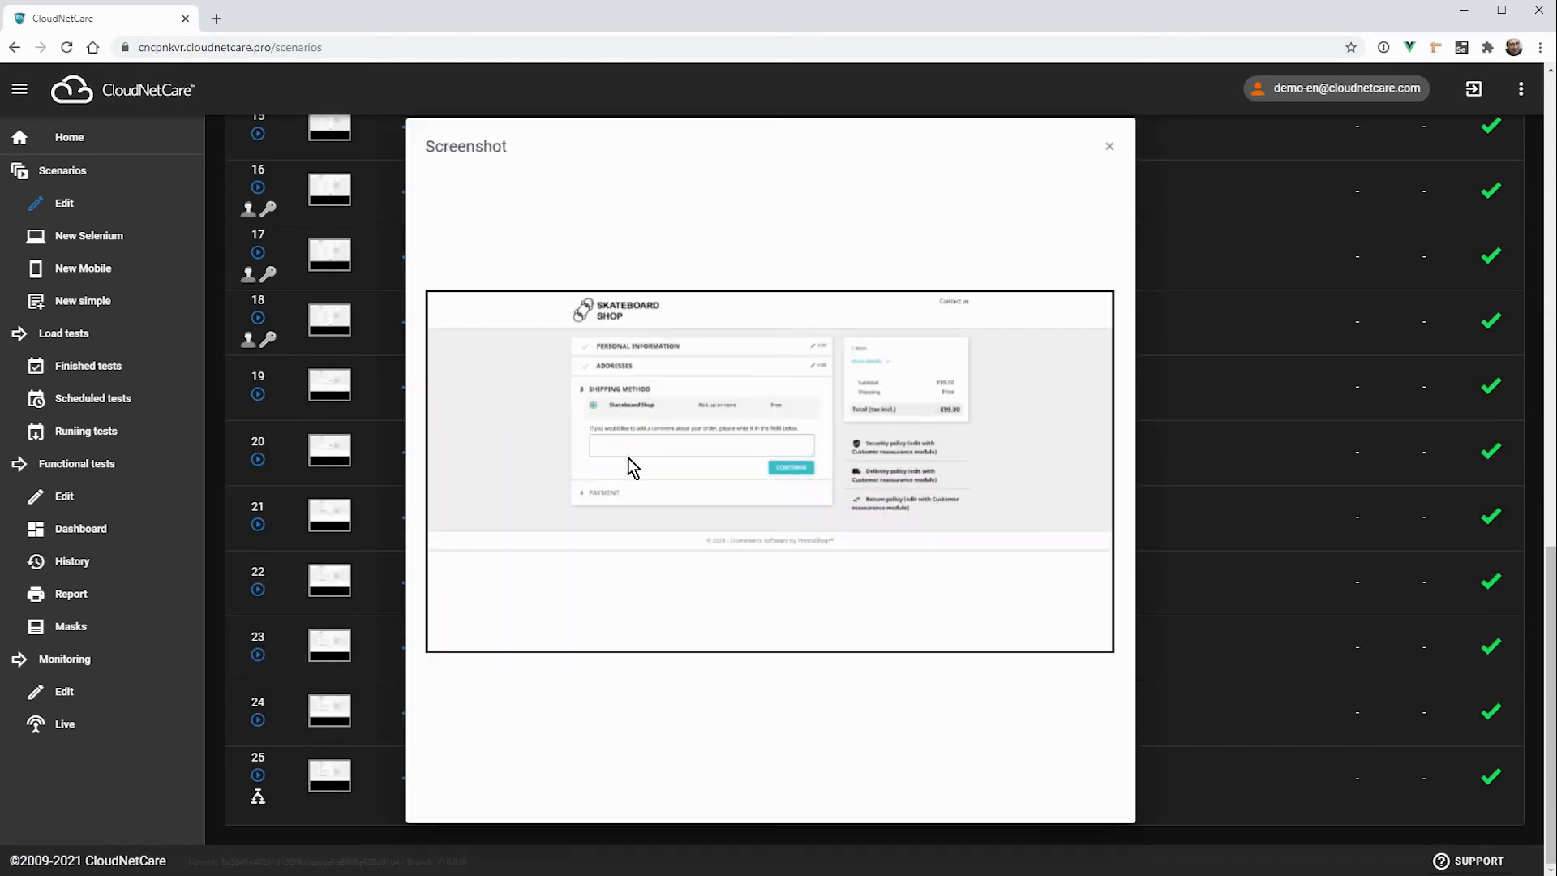
pyautogui.click(1109, 149)
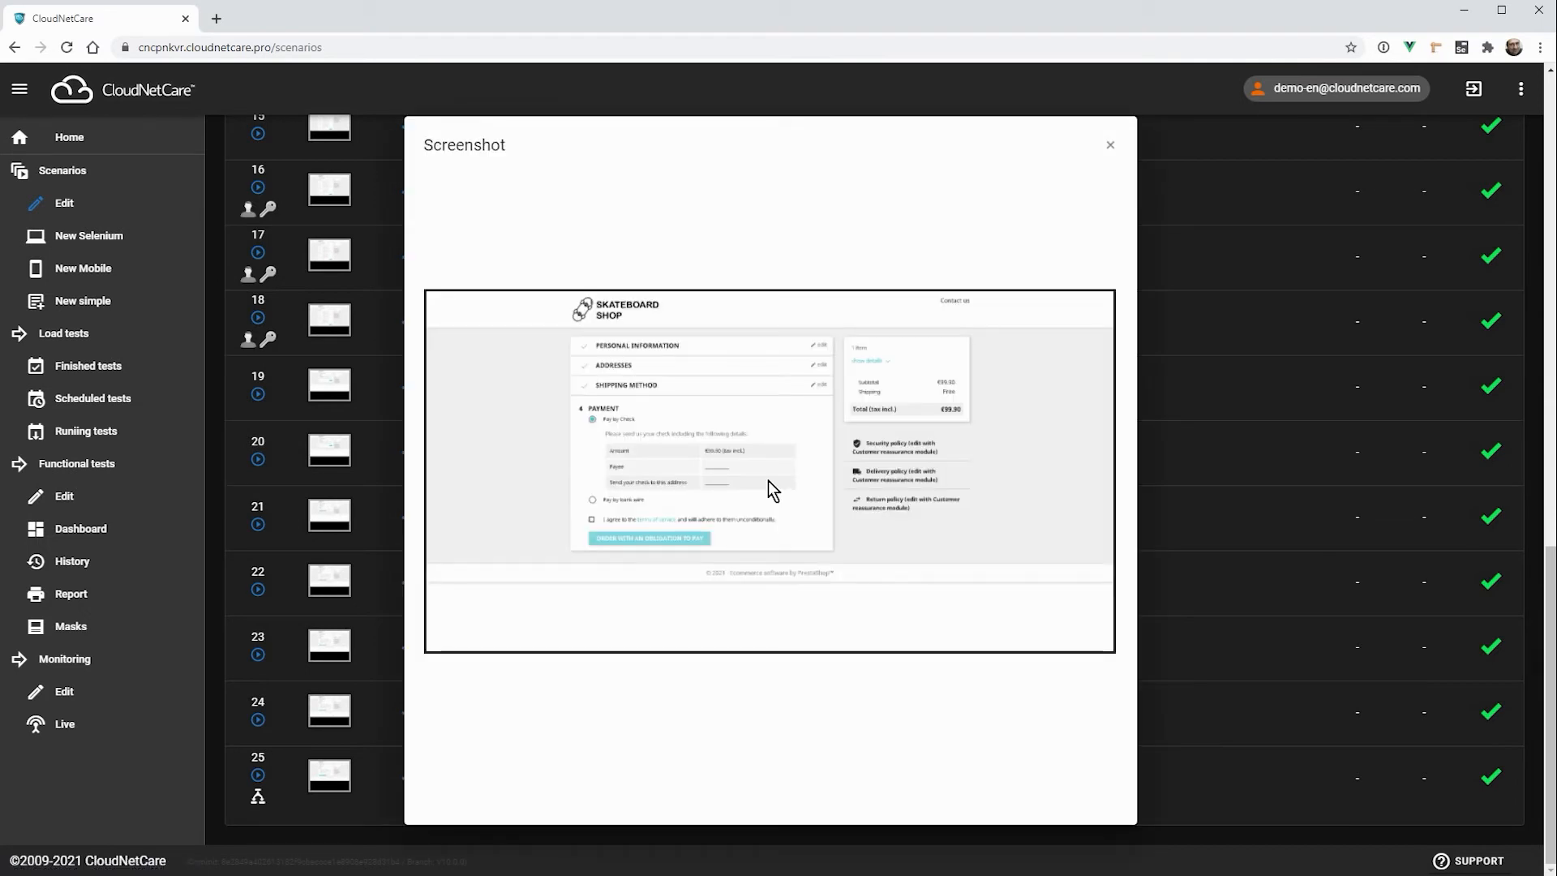
pyautogui.click(1110, 145)
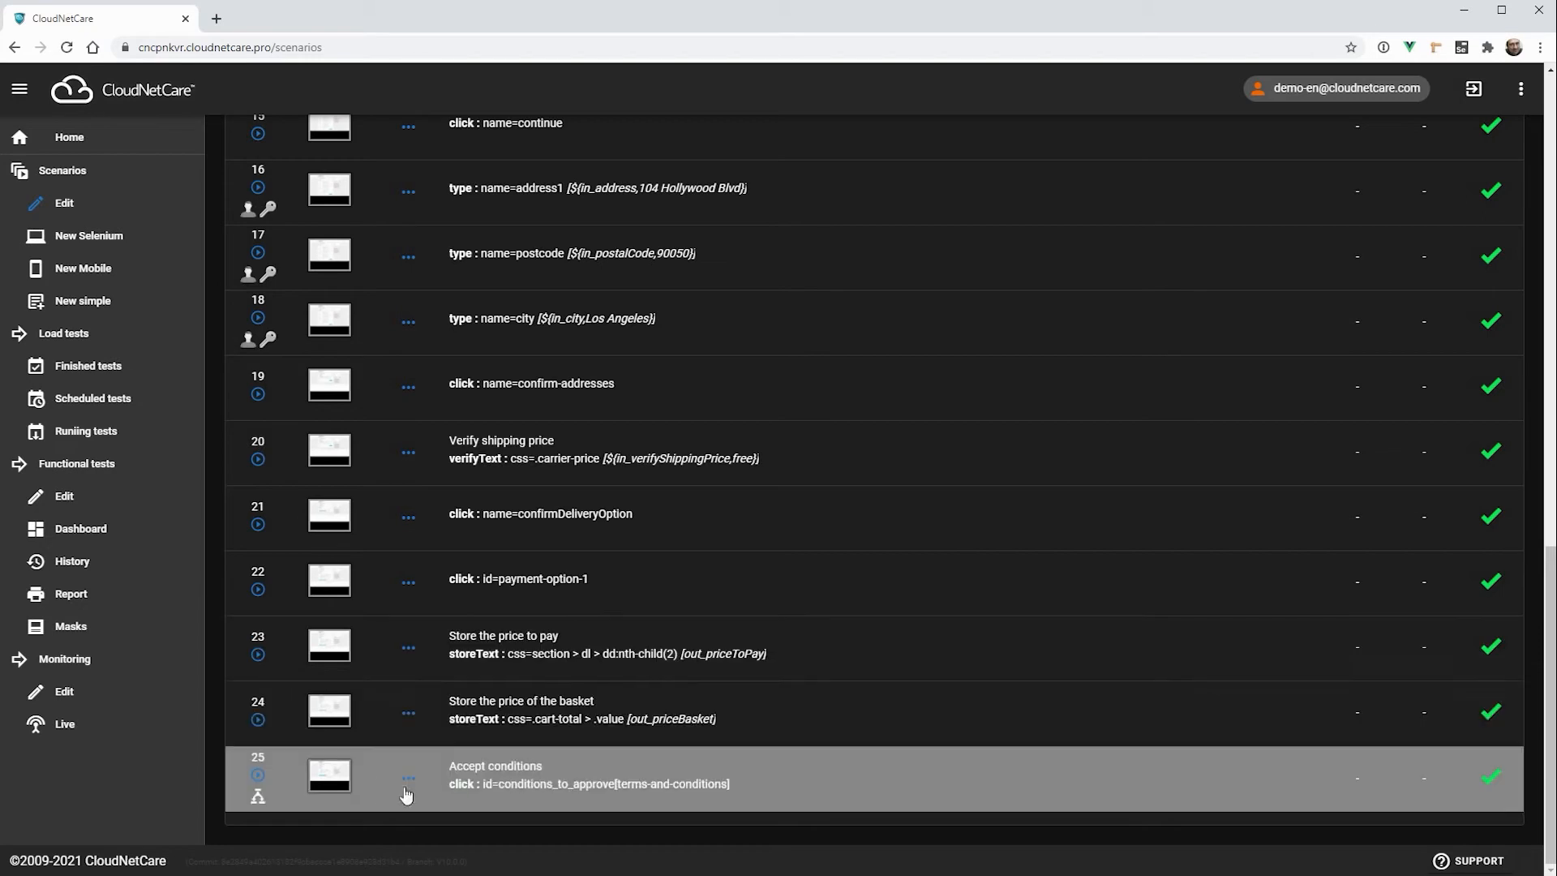
# Step: Set the value of step 8, Type FirstName, to the input variable ${in_firstName,myFirstName} and save the step
pyautogui.scroll(1, 679, 665)
pyautogui.scroll(12, 679, 668)
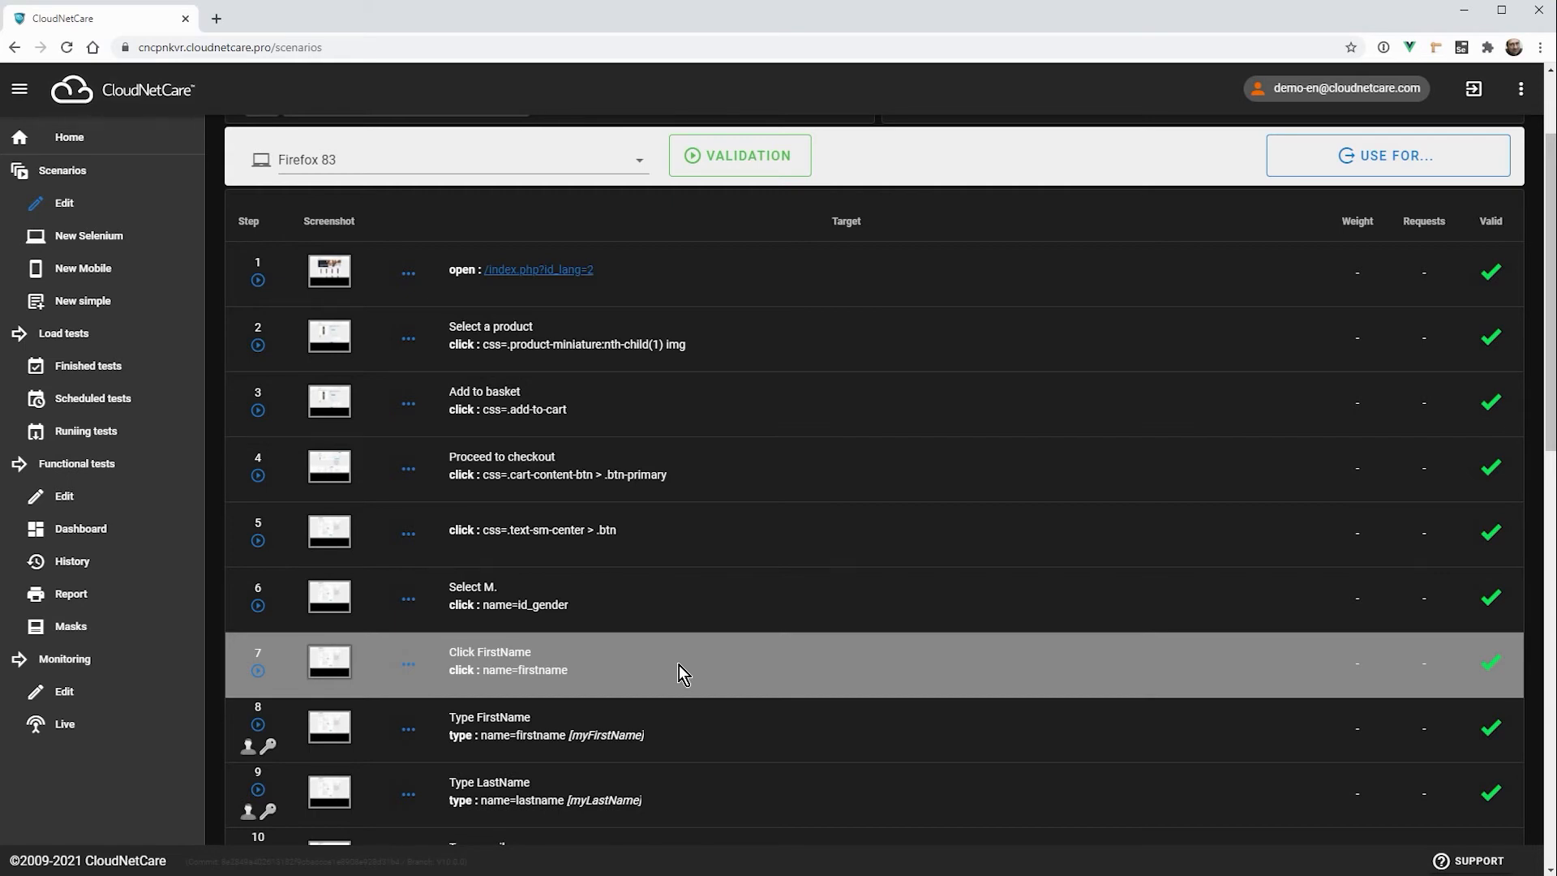
pyautogui.scroll(-2, 678, 665)
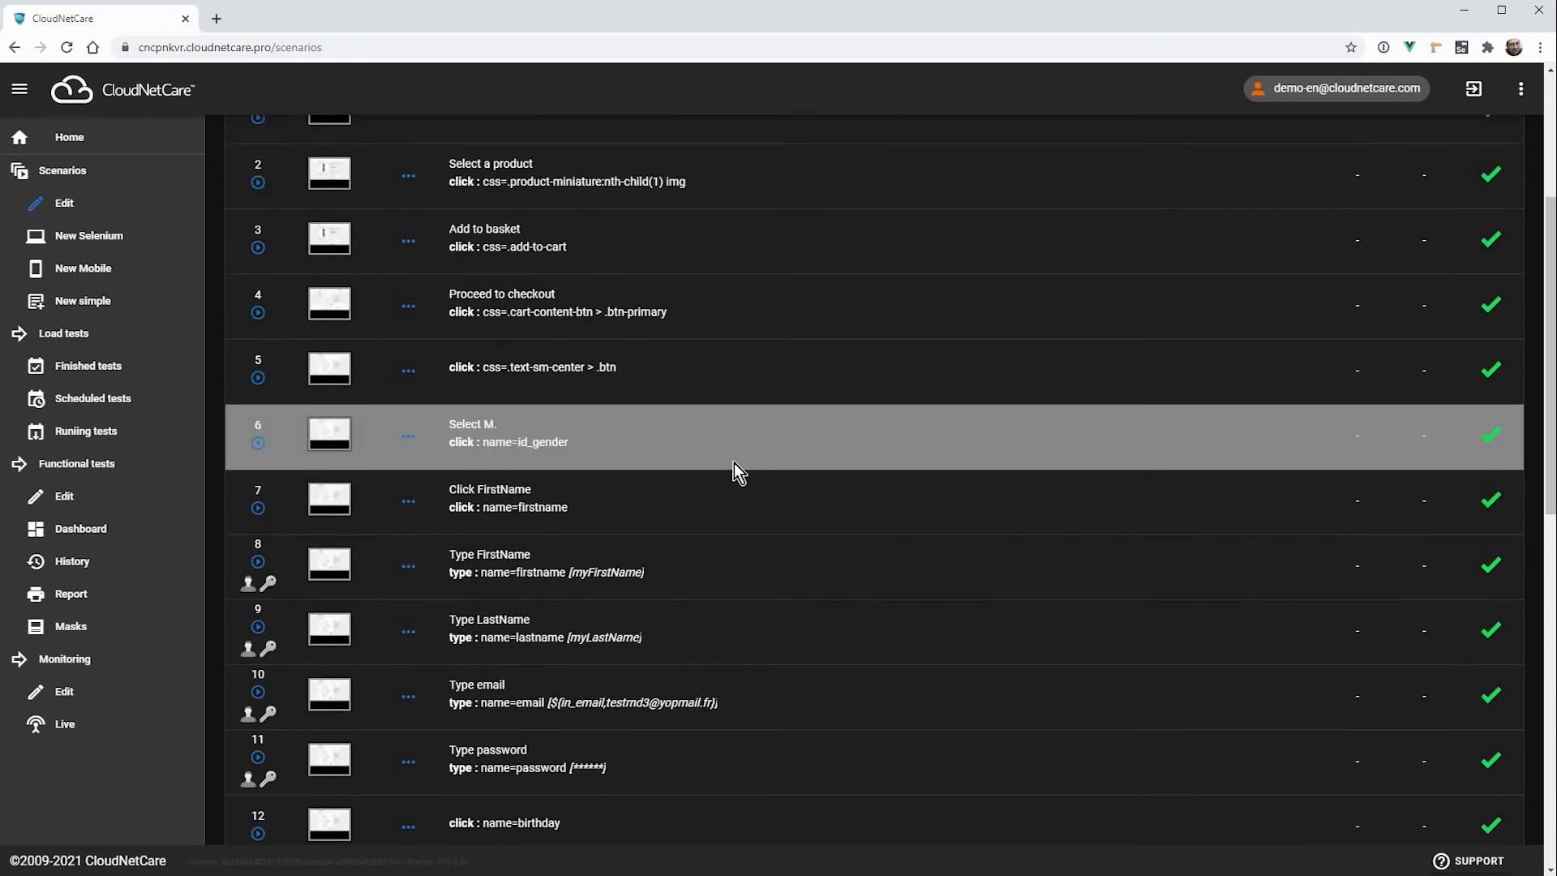
pyautogui.click(411, 567)
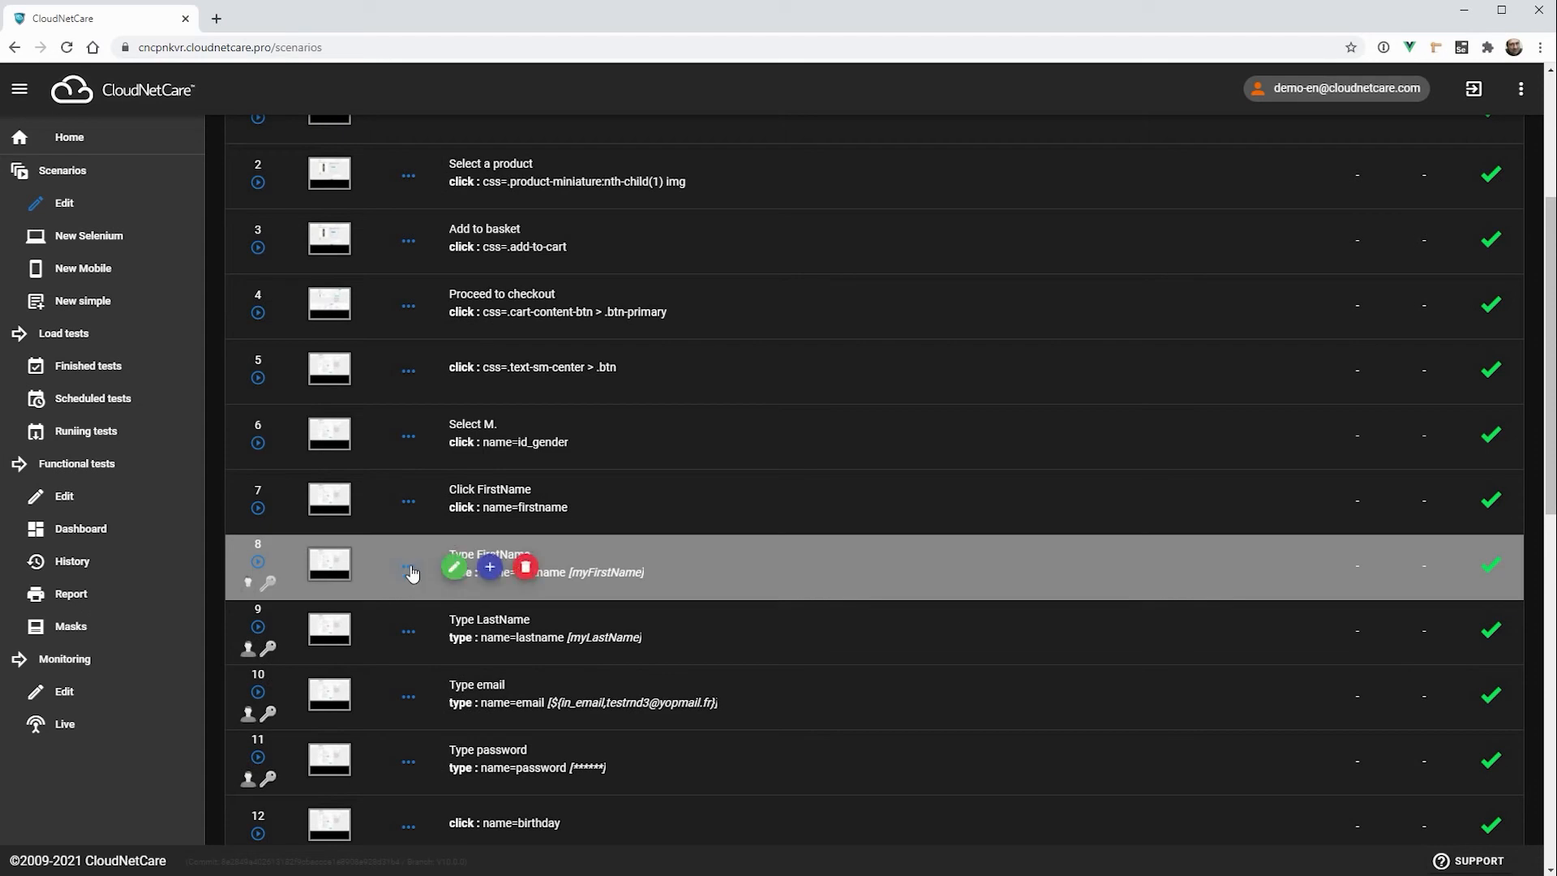
pyautogui.click(411, 568)
pyautogui.click(375, 667)
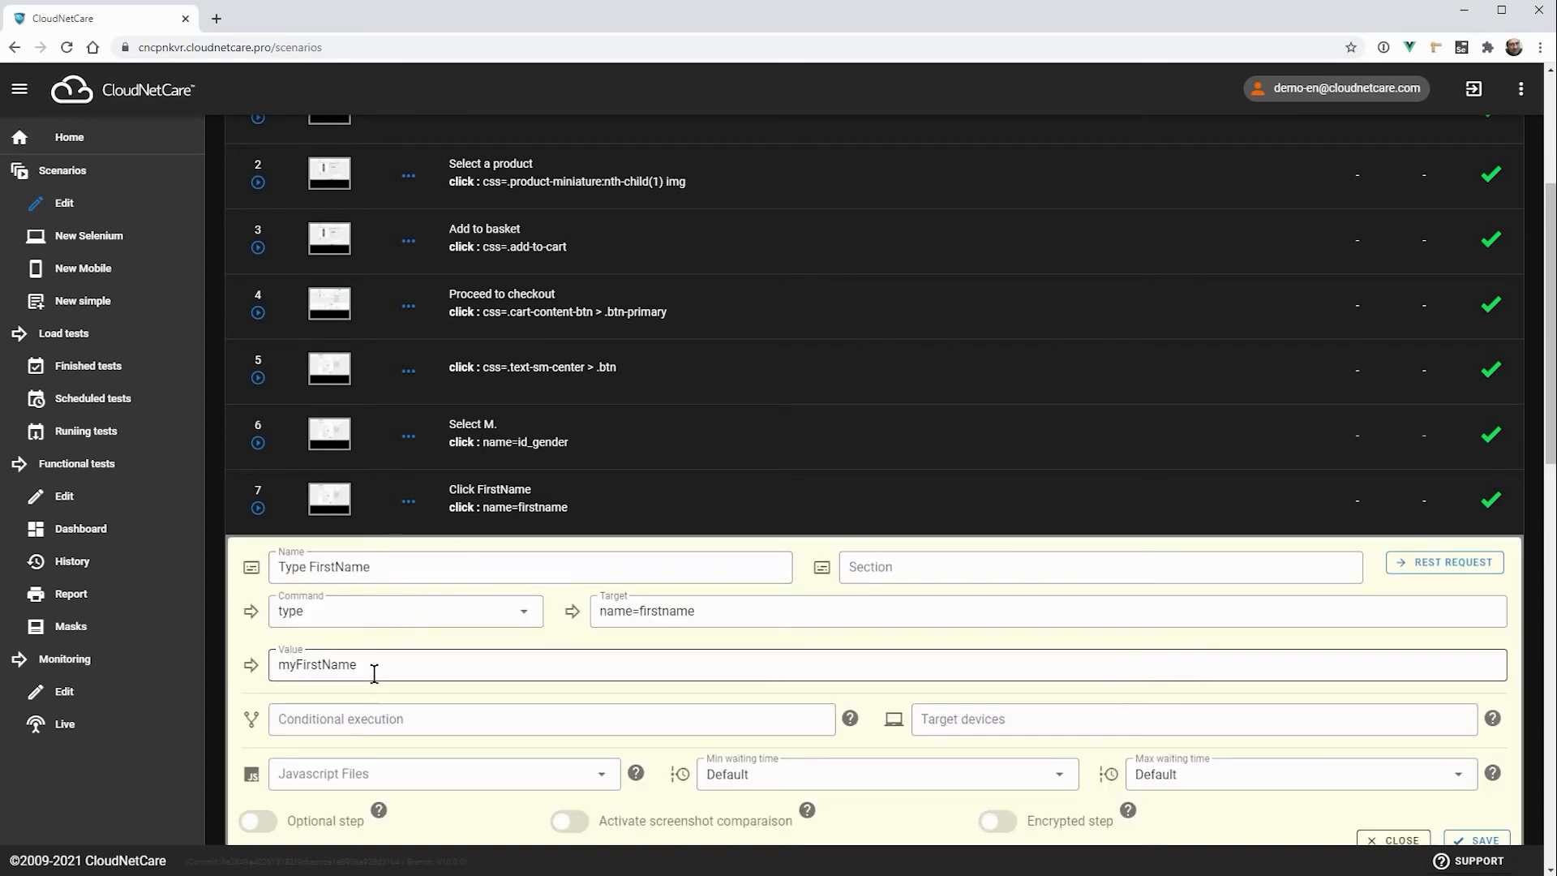
pyautogui.doubleClick(318, 663)
pyautogui.click(374, 662)
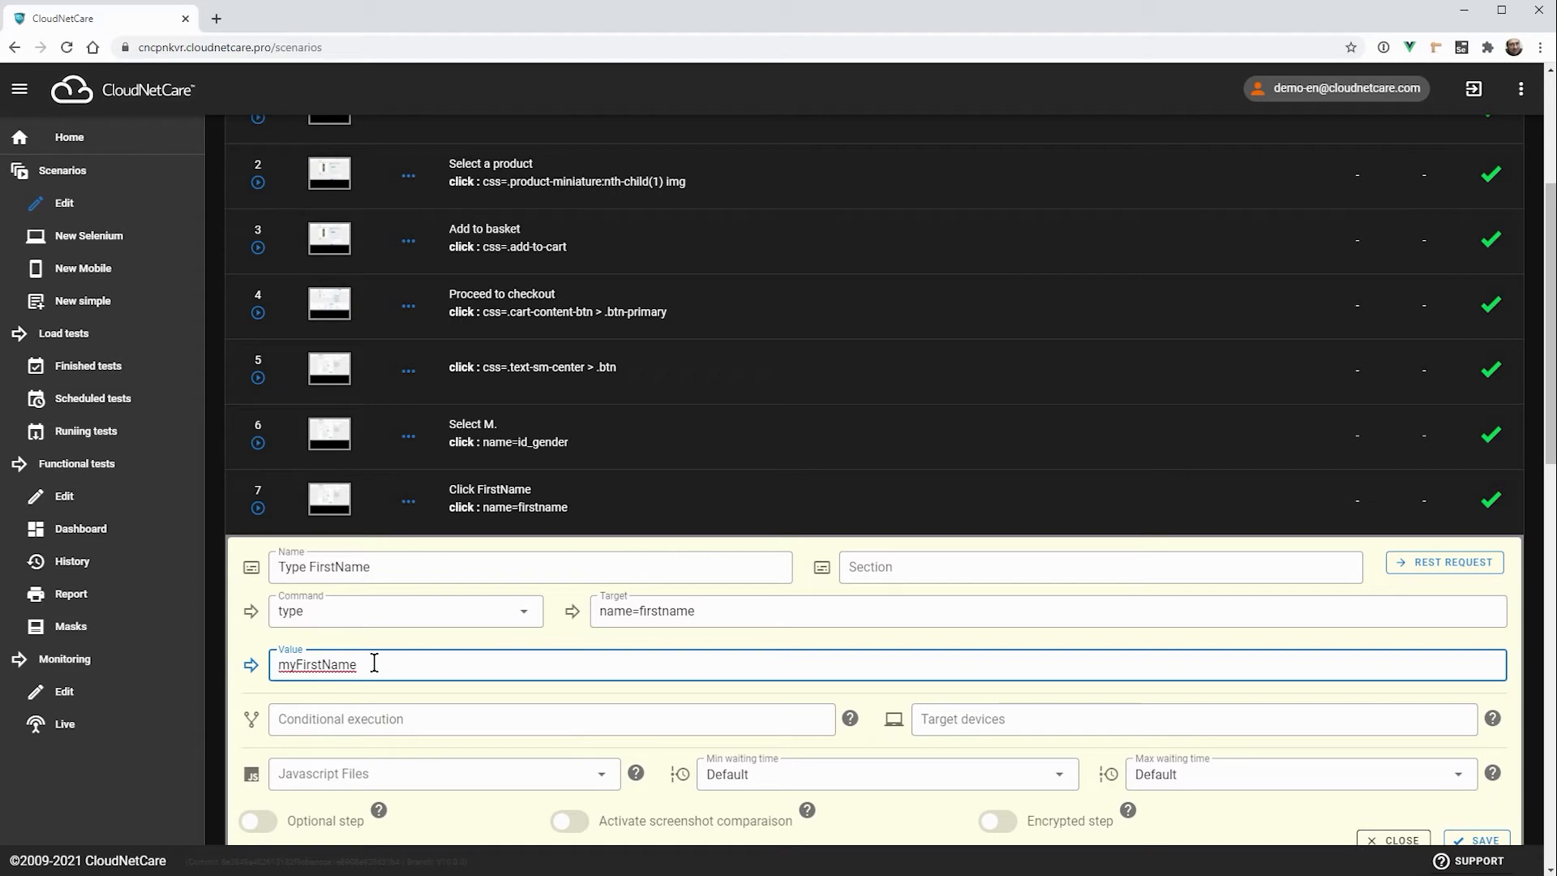
pyautogui.press('Home')
pyautogui.write('${in_firstName.')
pyautogui.hotkey('shift', 'Right')
pyautogui.hotkey('shift', 'Right')
pyautogui.hotkey('shift', 'Right')
pyautogui.hotkey('shift', 'Right')
pyautogui.hotkey('shift', 'Right')
pyautogui.hotkey('shift', 'Right')
pyautogui.hotkey('shift', 'Right')
pyautogui.hotkey('shift', 'Right')
pyautogui.hotkey('shift', 'Right')
pyautogui.hotkey('shift', 'Right')
pyautogui.hotkey('shift', 'Right')
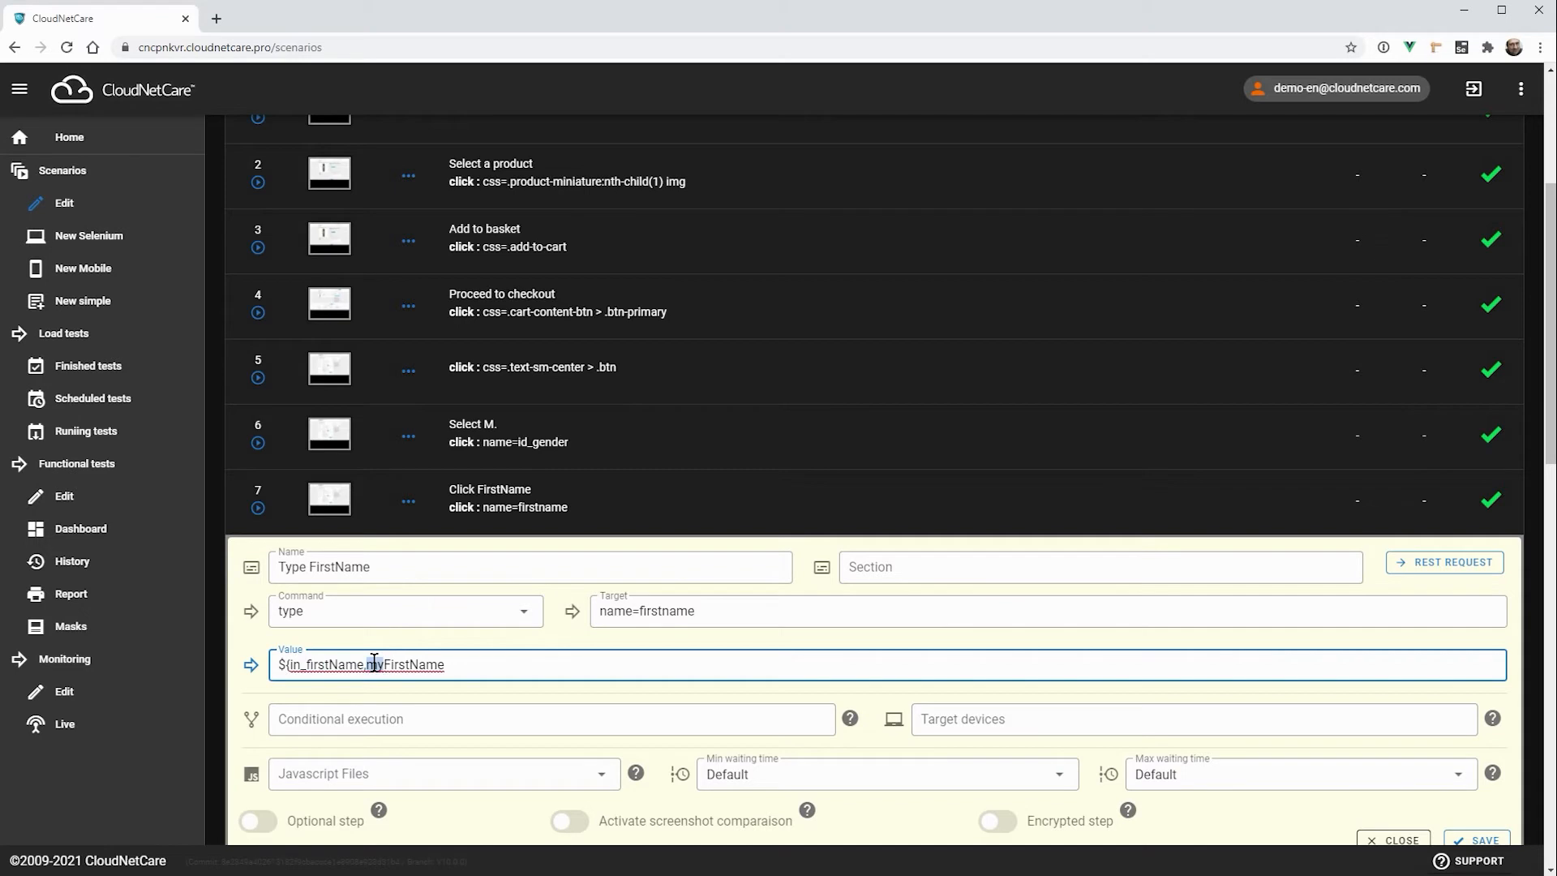
pyautogui.hotkey('shift', 'Right')
pyautogui.press('Right')
pyautogui.write('}')
pyautogui.scroll(-1, 741, 539)
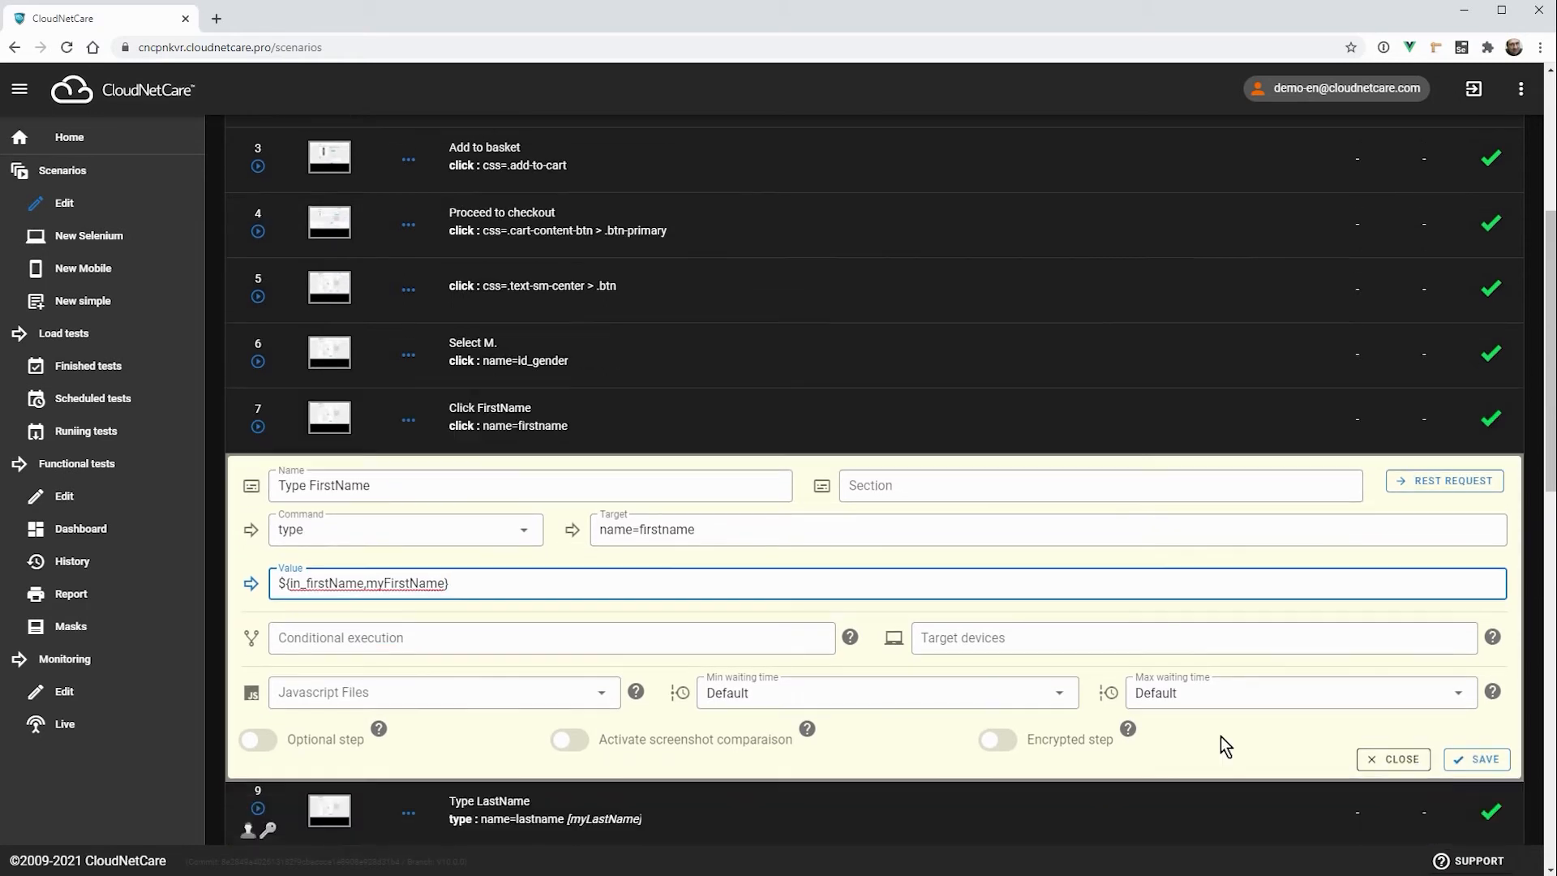
pyautogui.click(1470, 764)
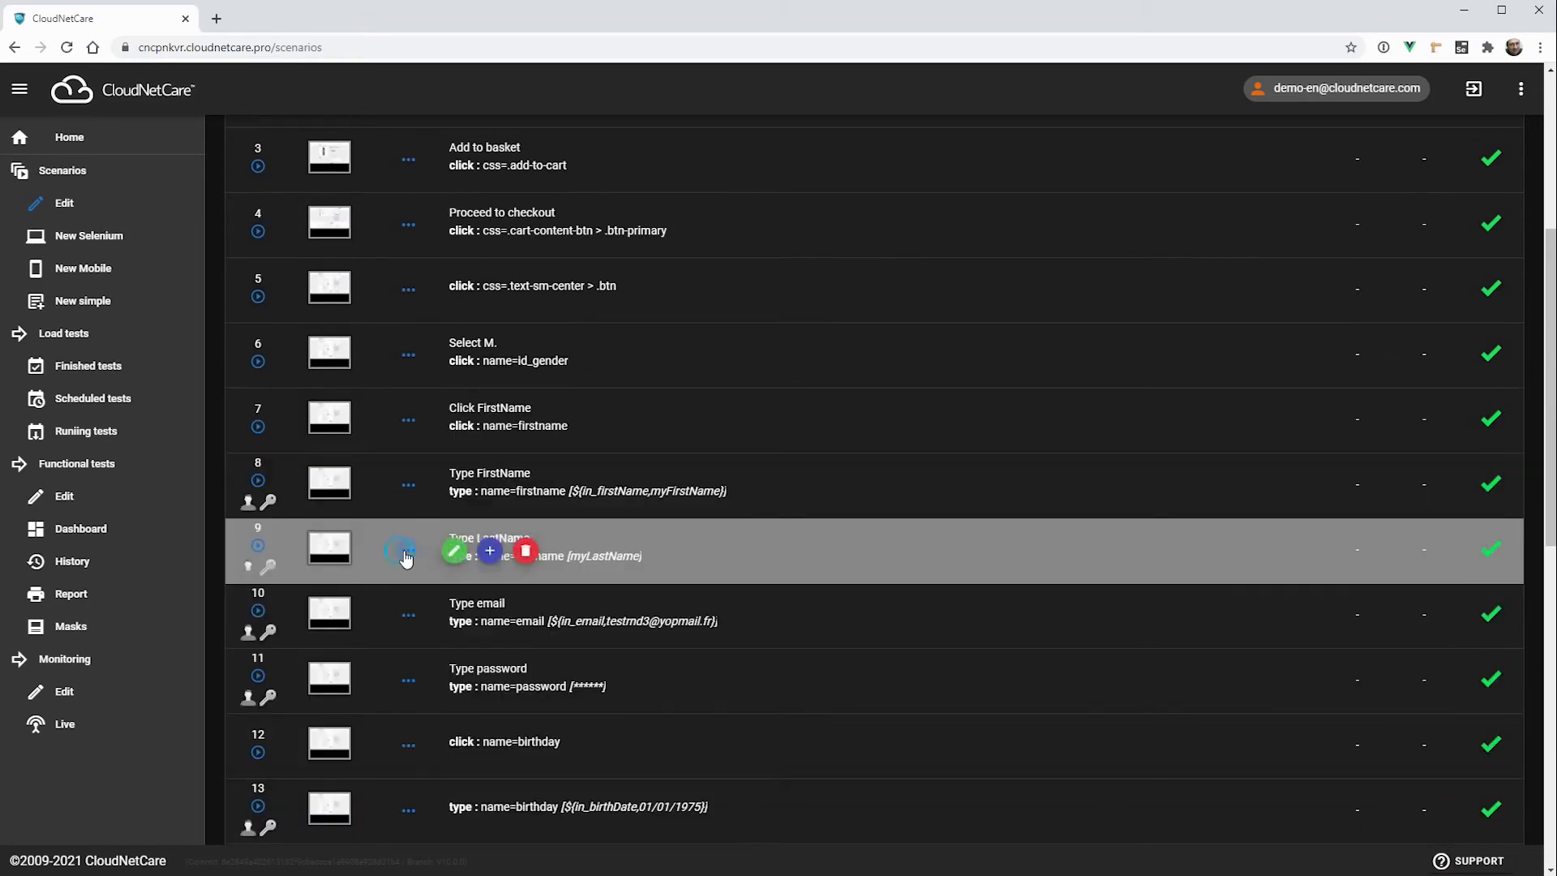
# Step: Set the value of step 9, Type LastName, to the input variable ${in_lastName,myLastName} and save the step
pyautogui.click(474, 558)
pyautogui.click(296, 648)
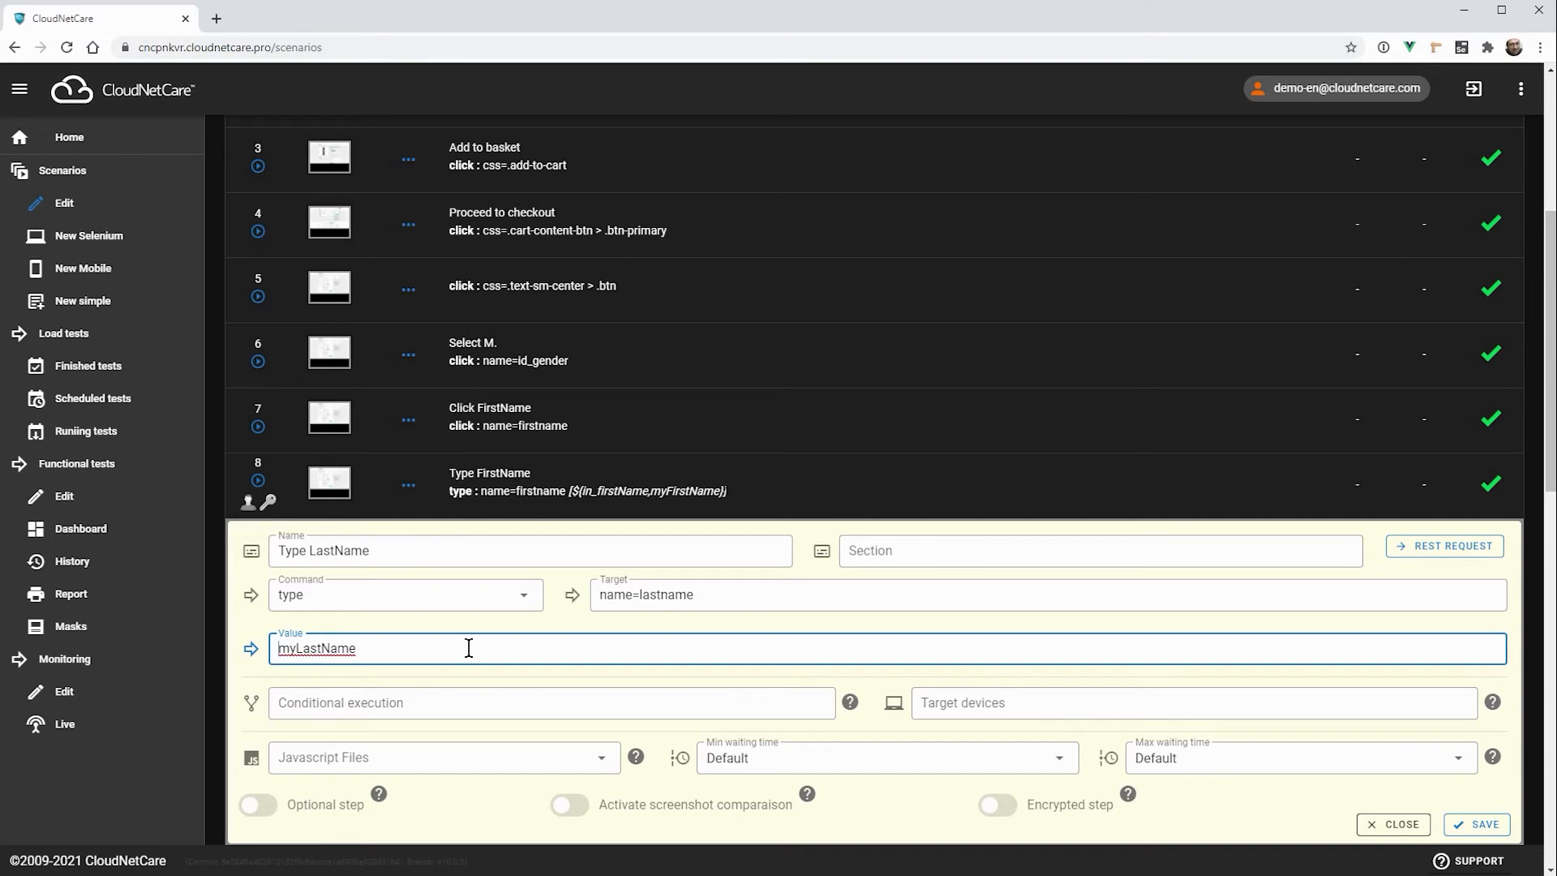
pyautogui.write('${in_lastName,')
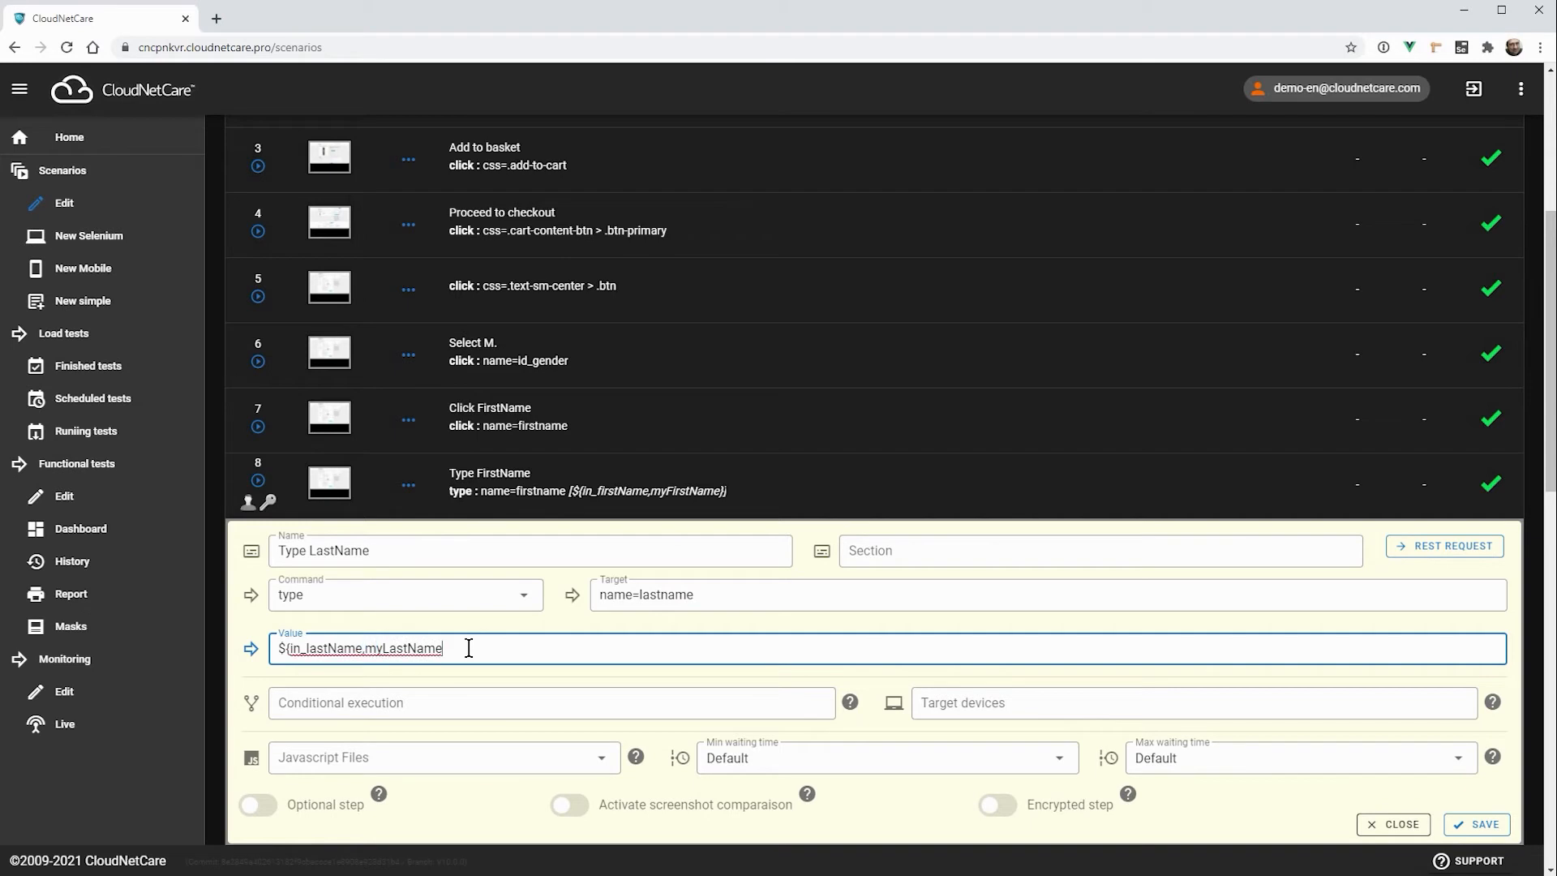
pyautogui.write('}')
pyautogui.click(1470, 824)
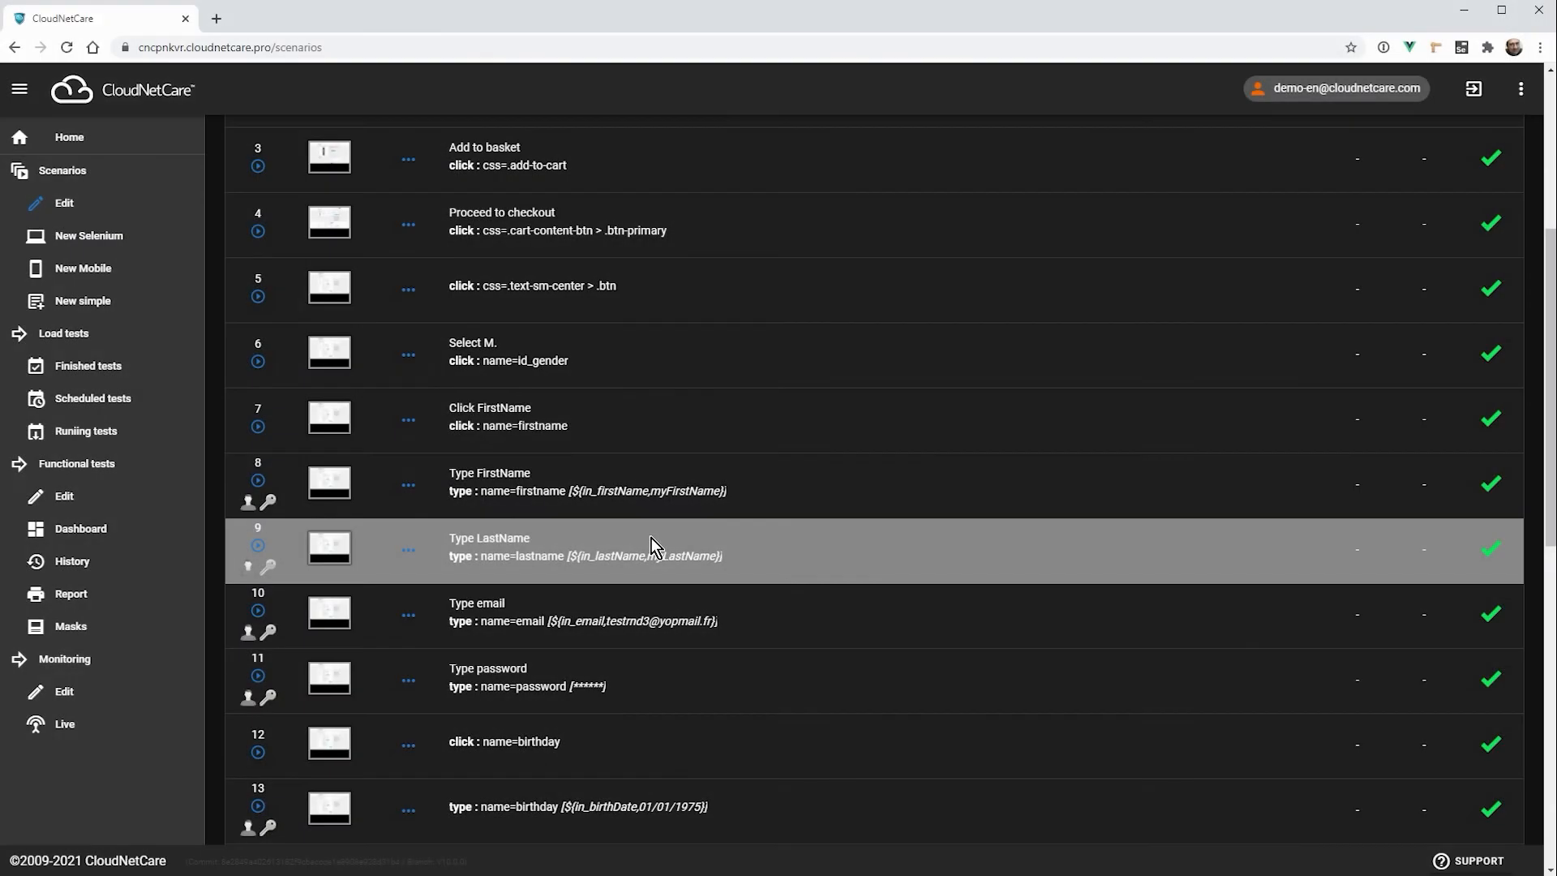
# Step: Examine the out_ prefix of the variable in step 24, Store the price of the basket, and close the step unsaved
pyautogui.scroll(-10, 651, 539)
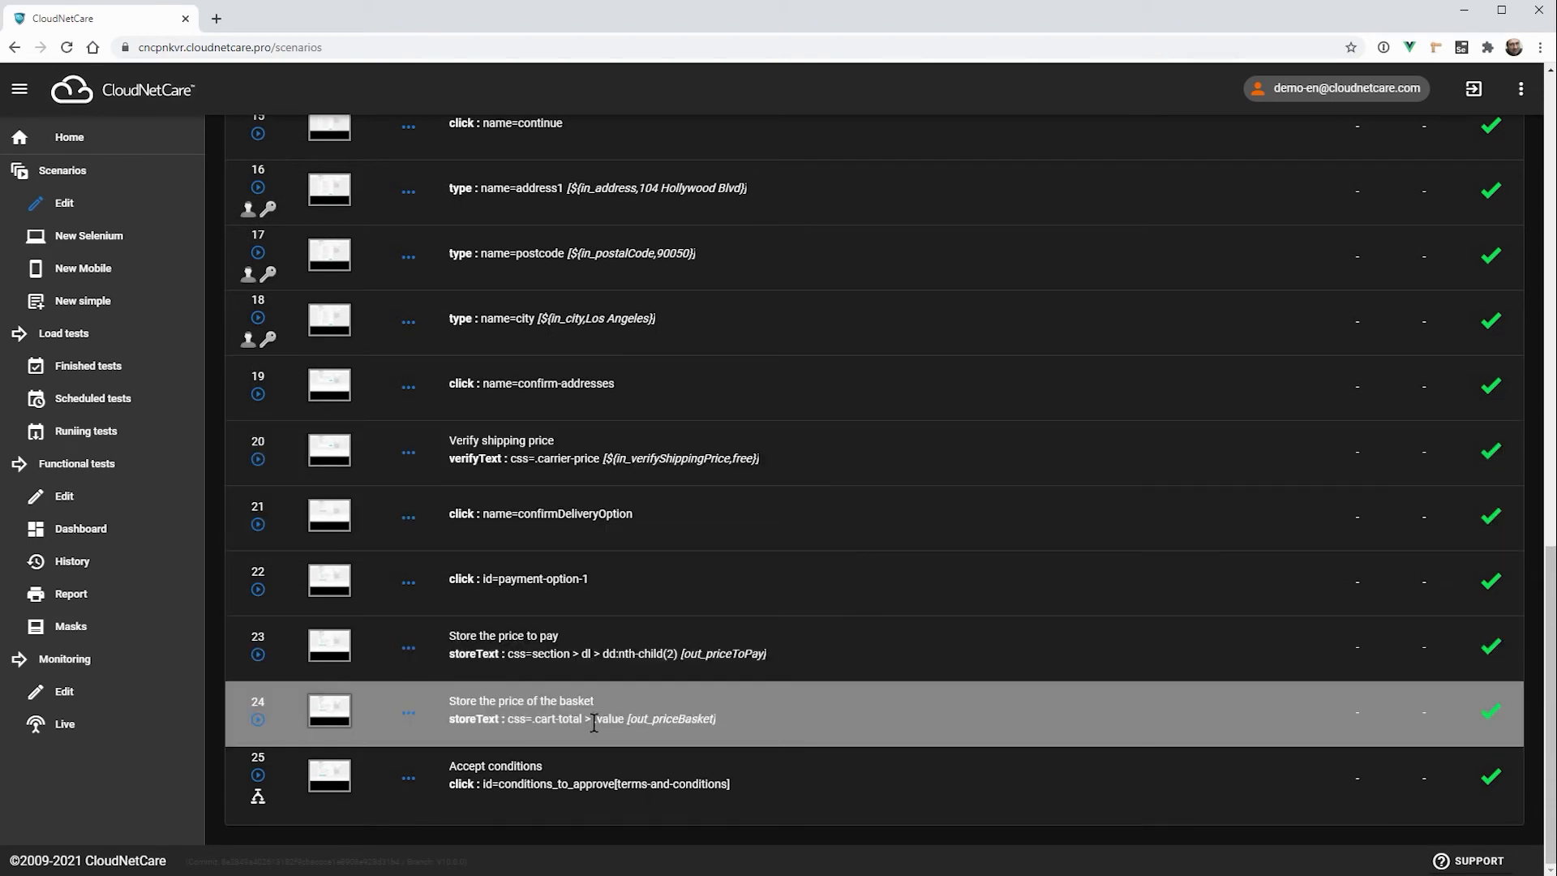
pyautogui.click(408, 714)
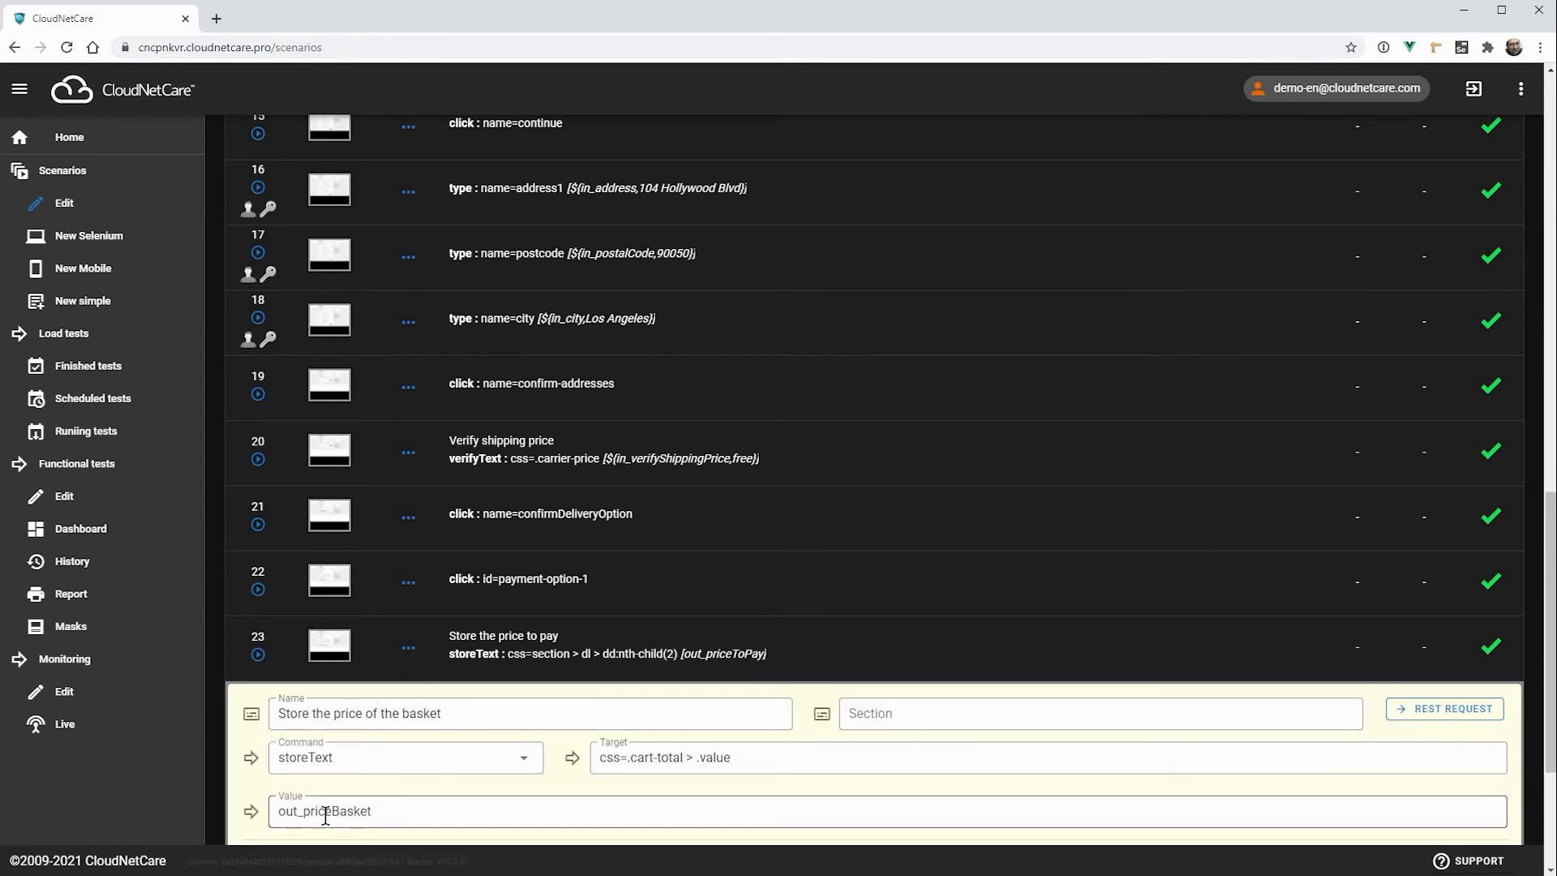
pyautogui.moveTo(304, 811); pyautogui.dragTo(276, 812)
pyautogui.scroll(-2, 761, 624)
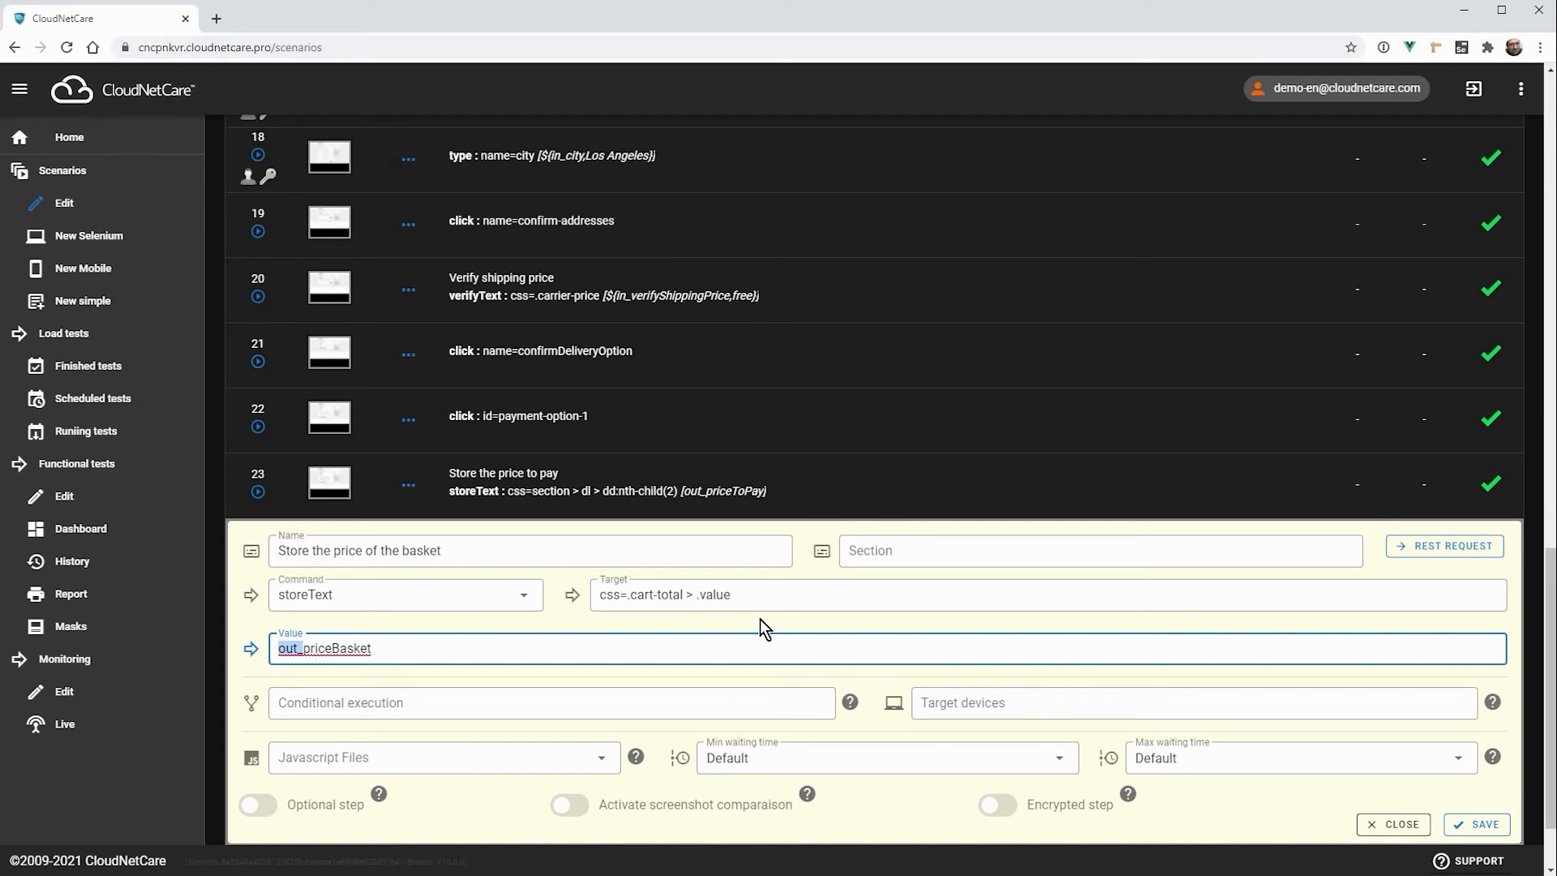
pyautogui.click(1404, 827)
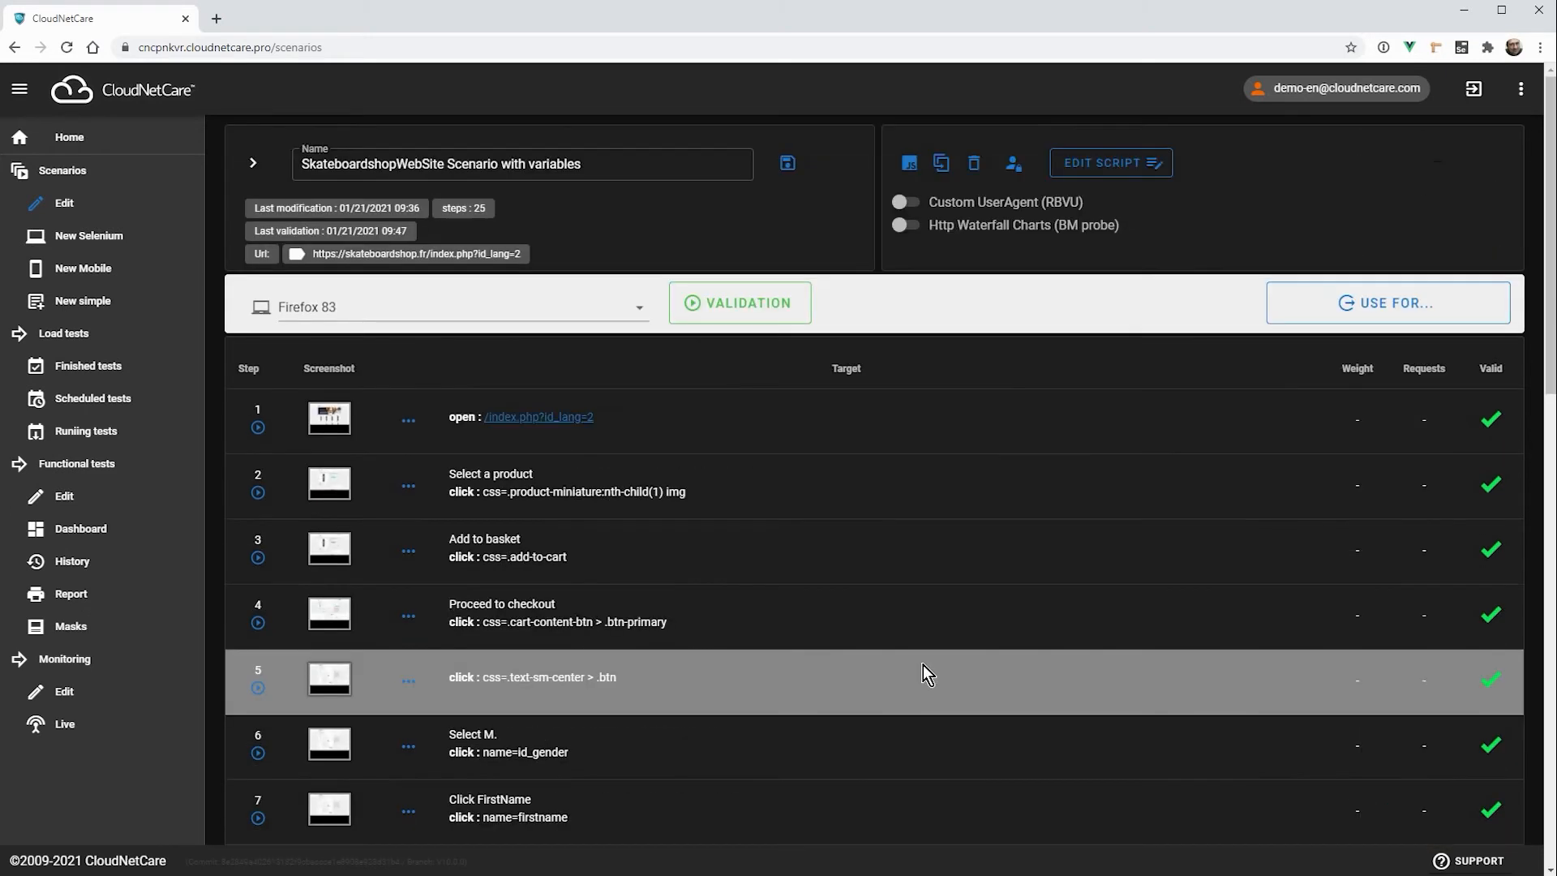
# Step: Use the scenario for a new functional test
pyautogui.click(1383, 305)
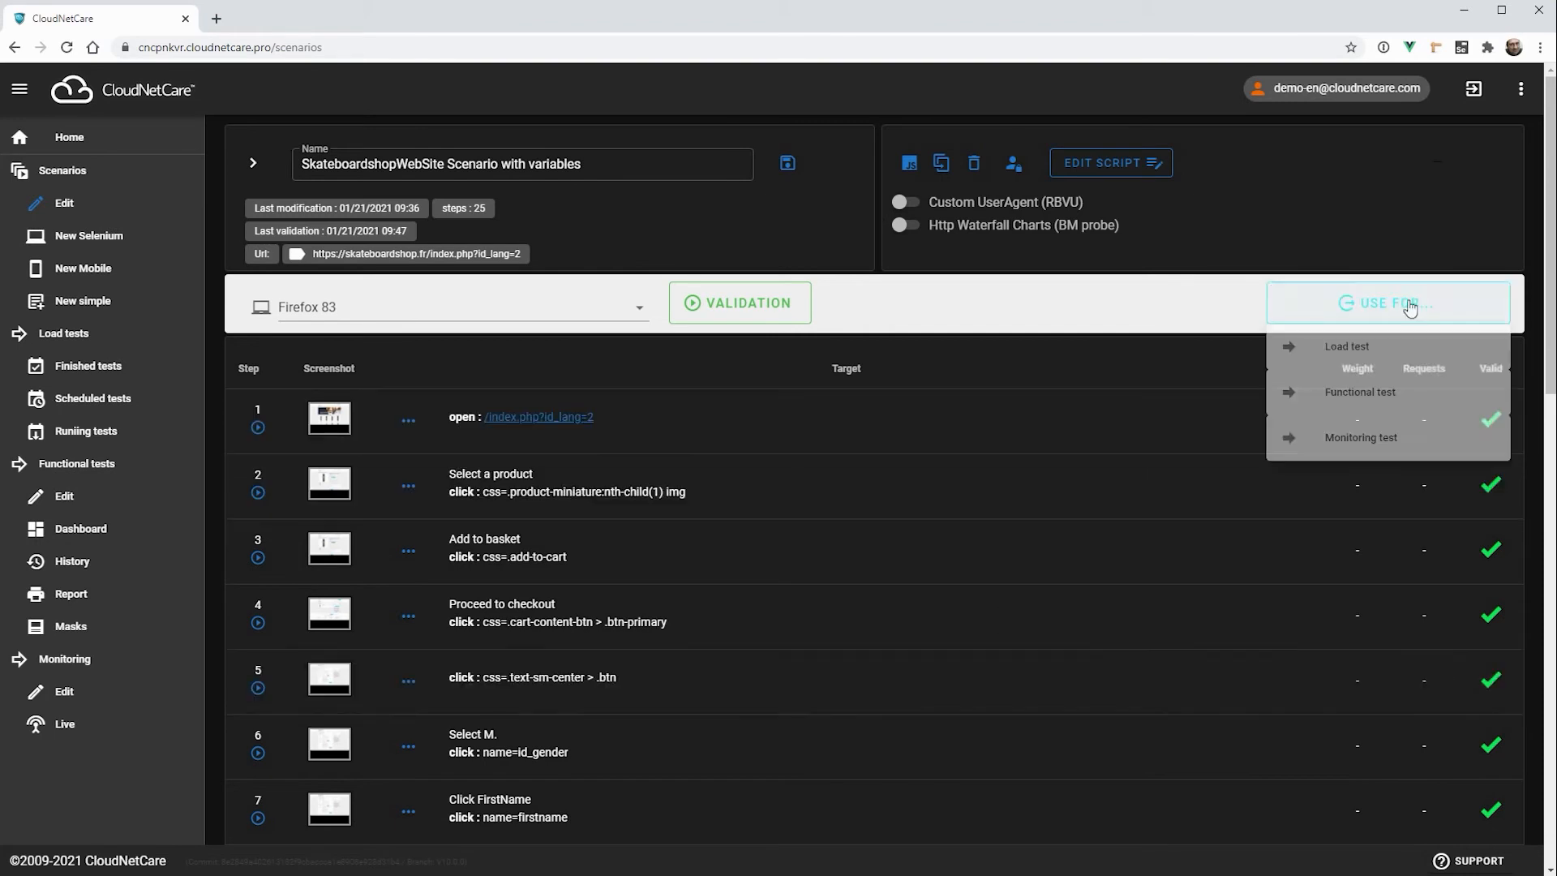
pyautogui.click(1362, 394)
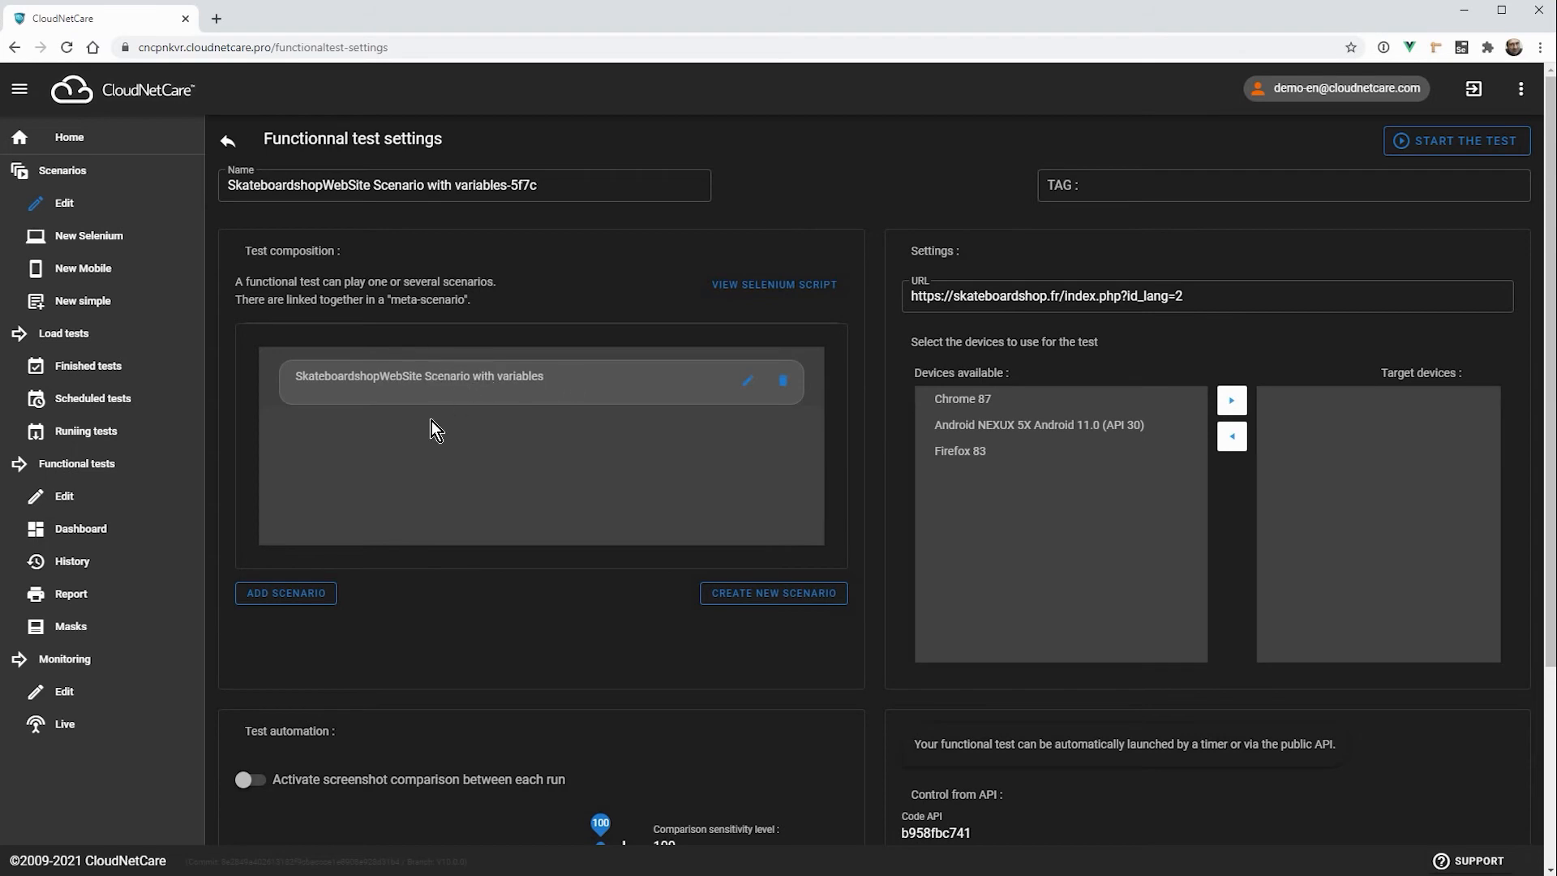
# Step: Review the scenarios that can be added to the functional test without adding any, and check the test's URL
pyautogui.click(282, 604)
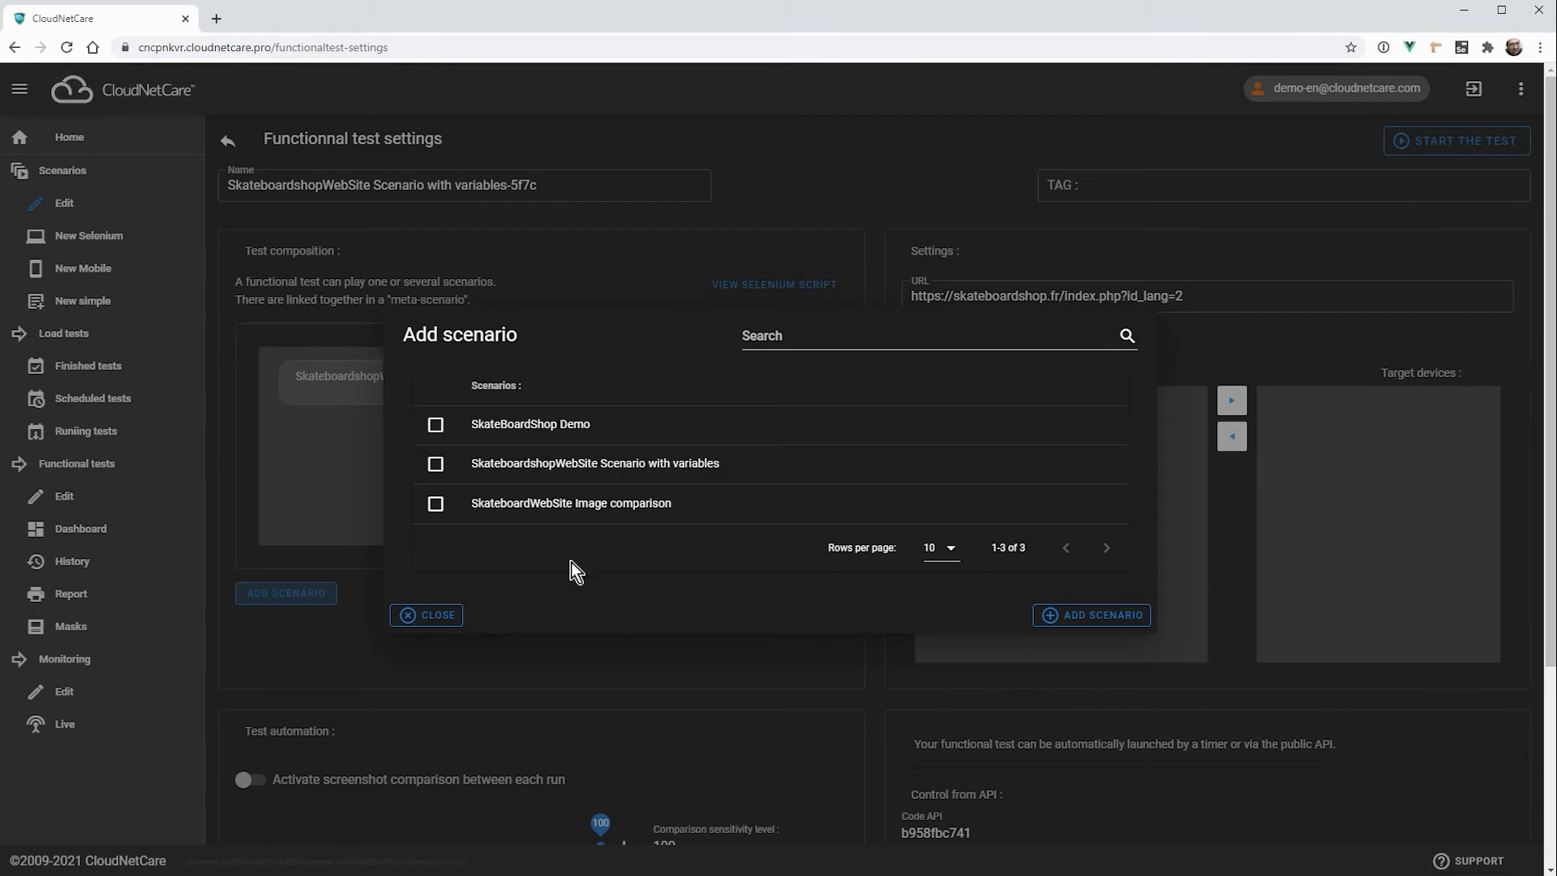
pyautogui.click(430, 616)
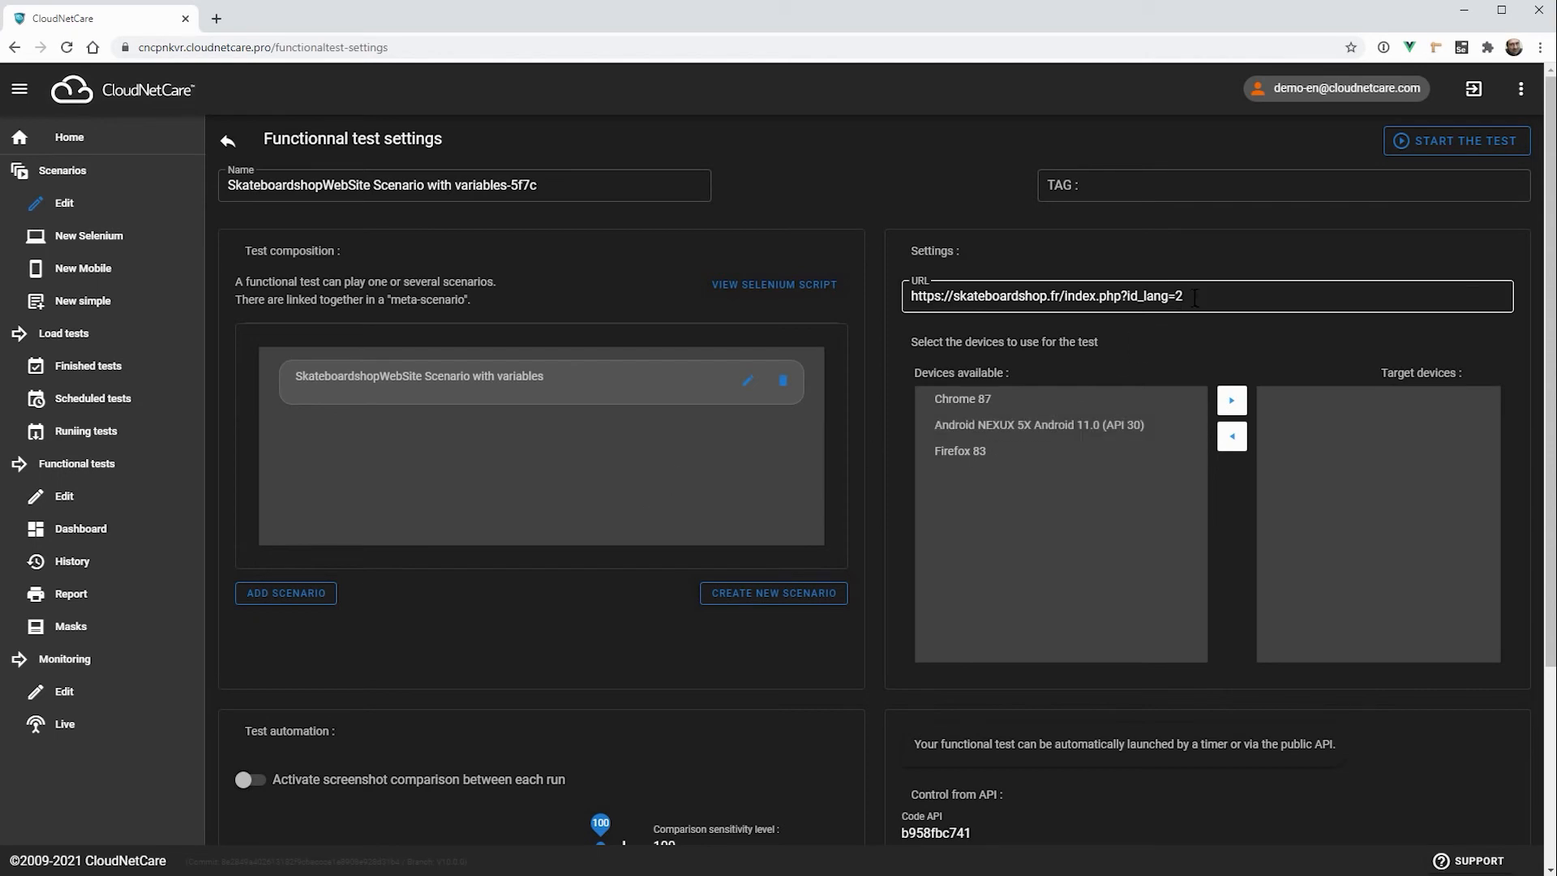
pyautogui.tripleClick(1222, 294)
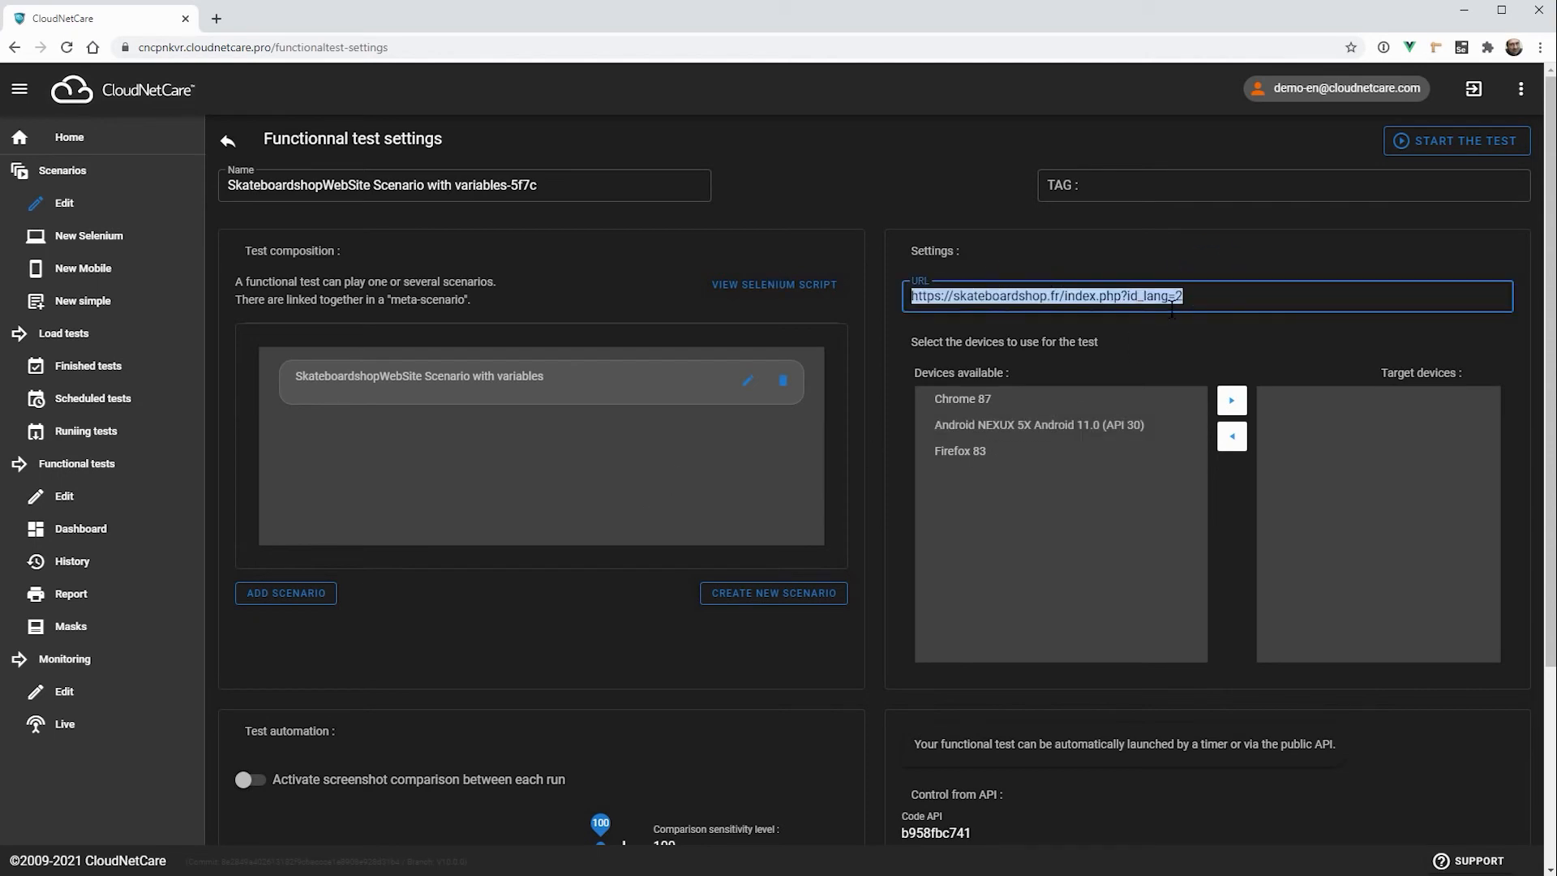
# Step: Add Chrome 87 and Firefox 83 to the target devices of the functional test
pyautogui.click(1199, 296)
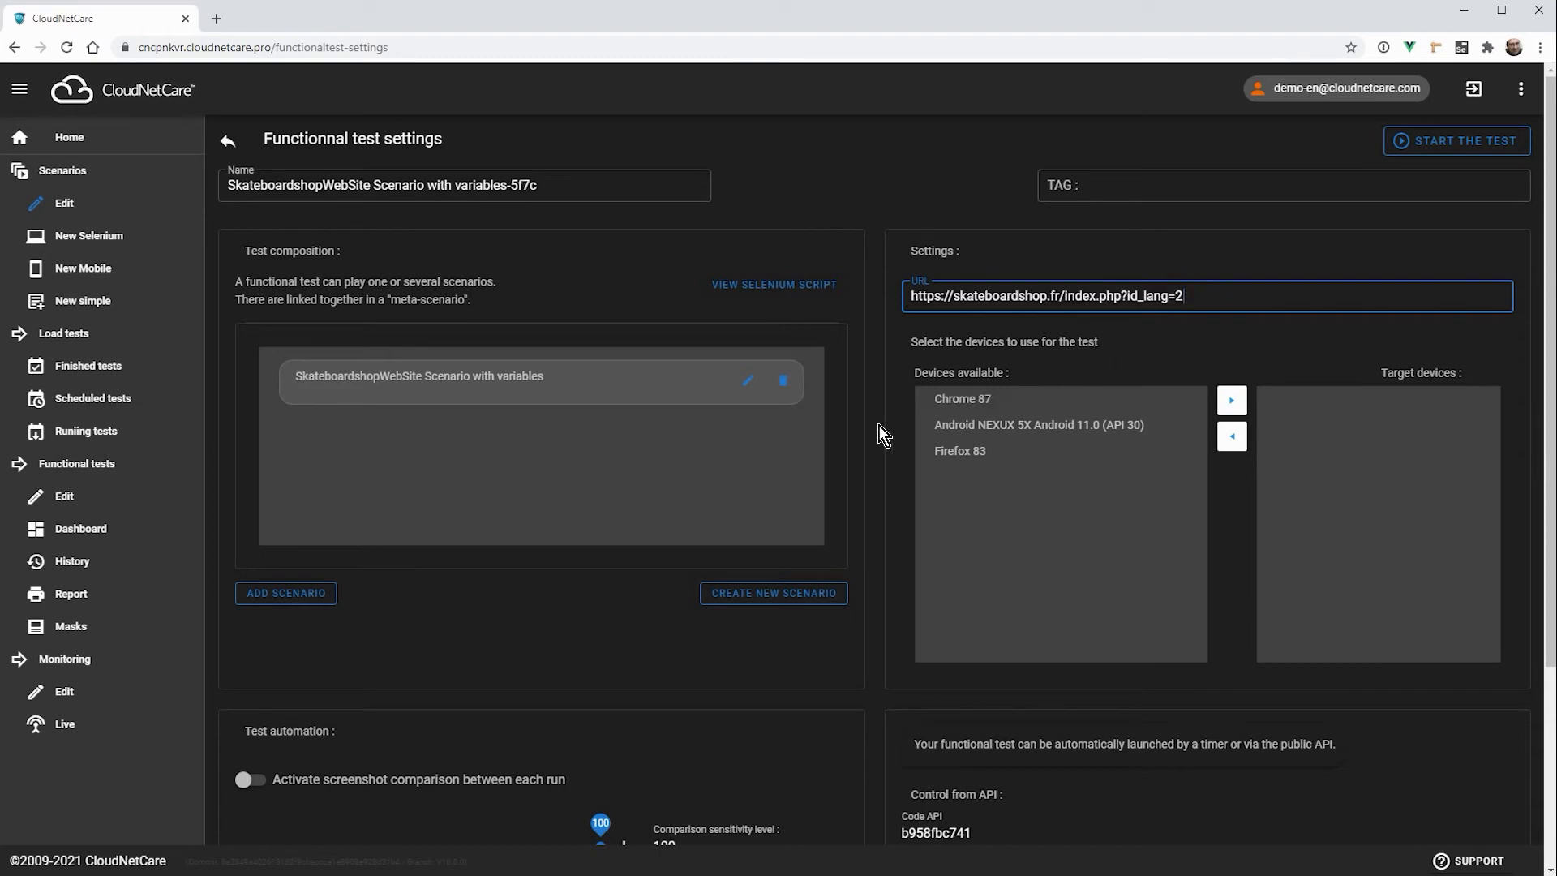
pyautogui.click(904, 436)
pyautogui.click(1059, 398)
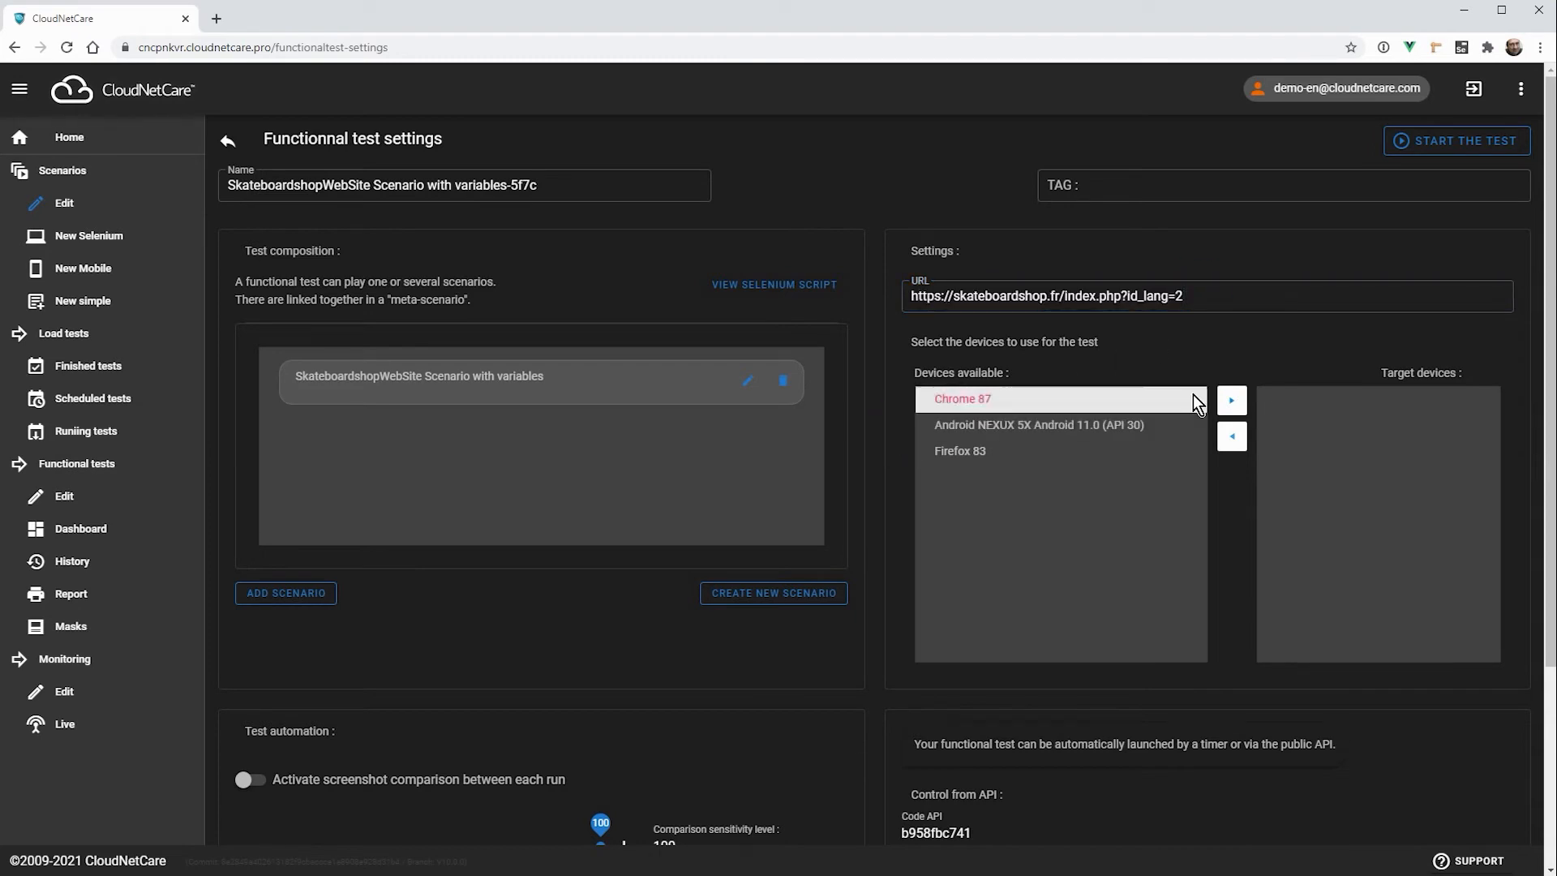
pyautogui.click(1232, 400)
pyautogui.click(1169, 425)
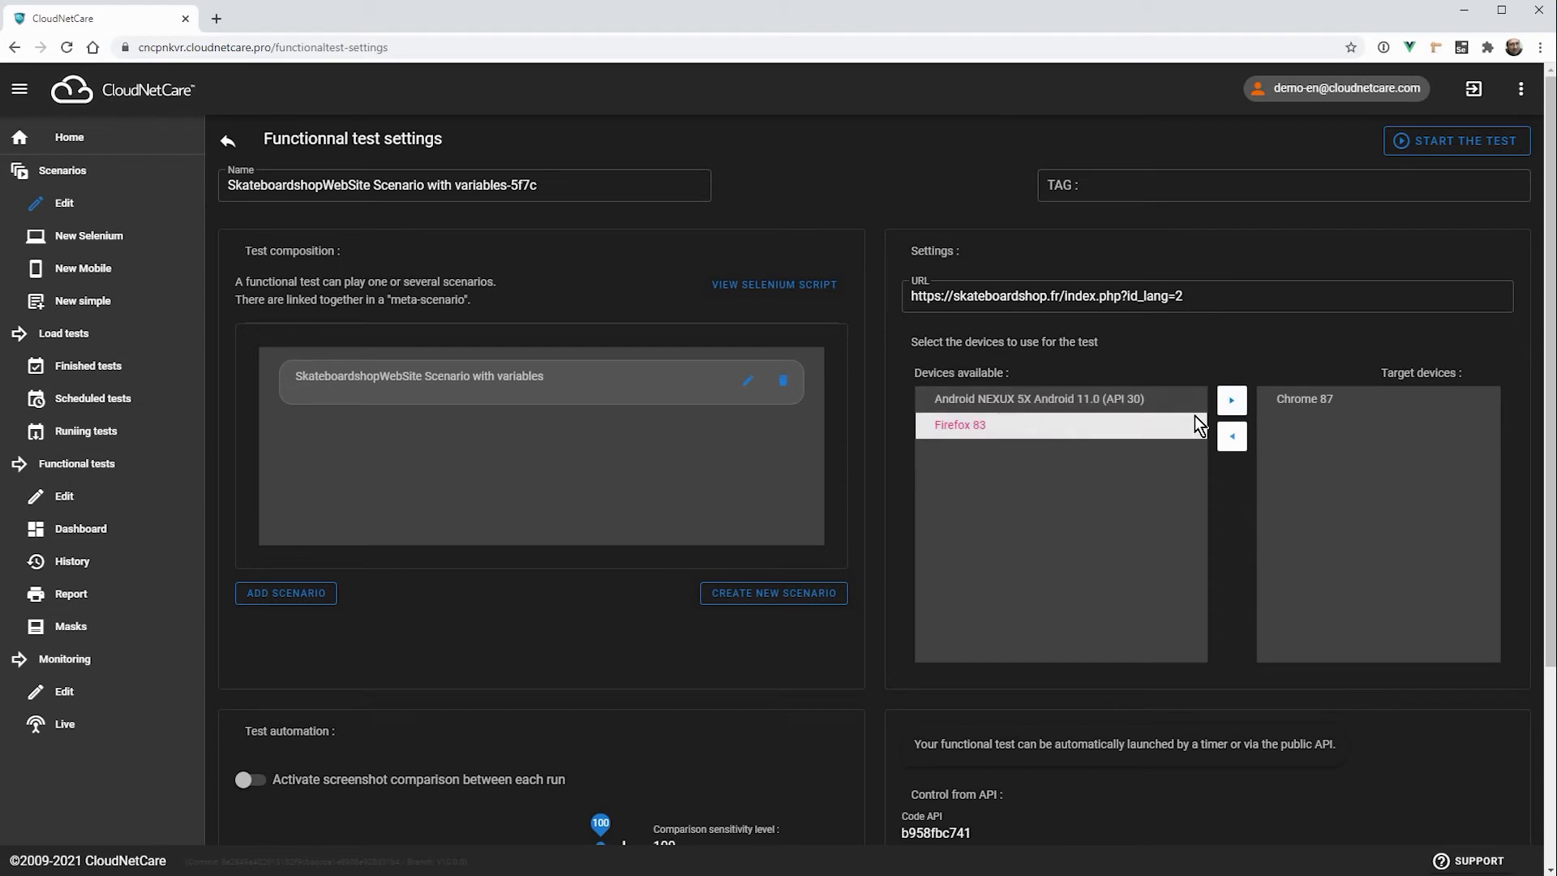
pyautogui.click(1232, 399)
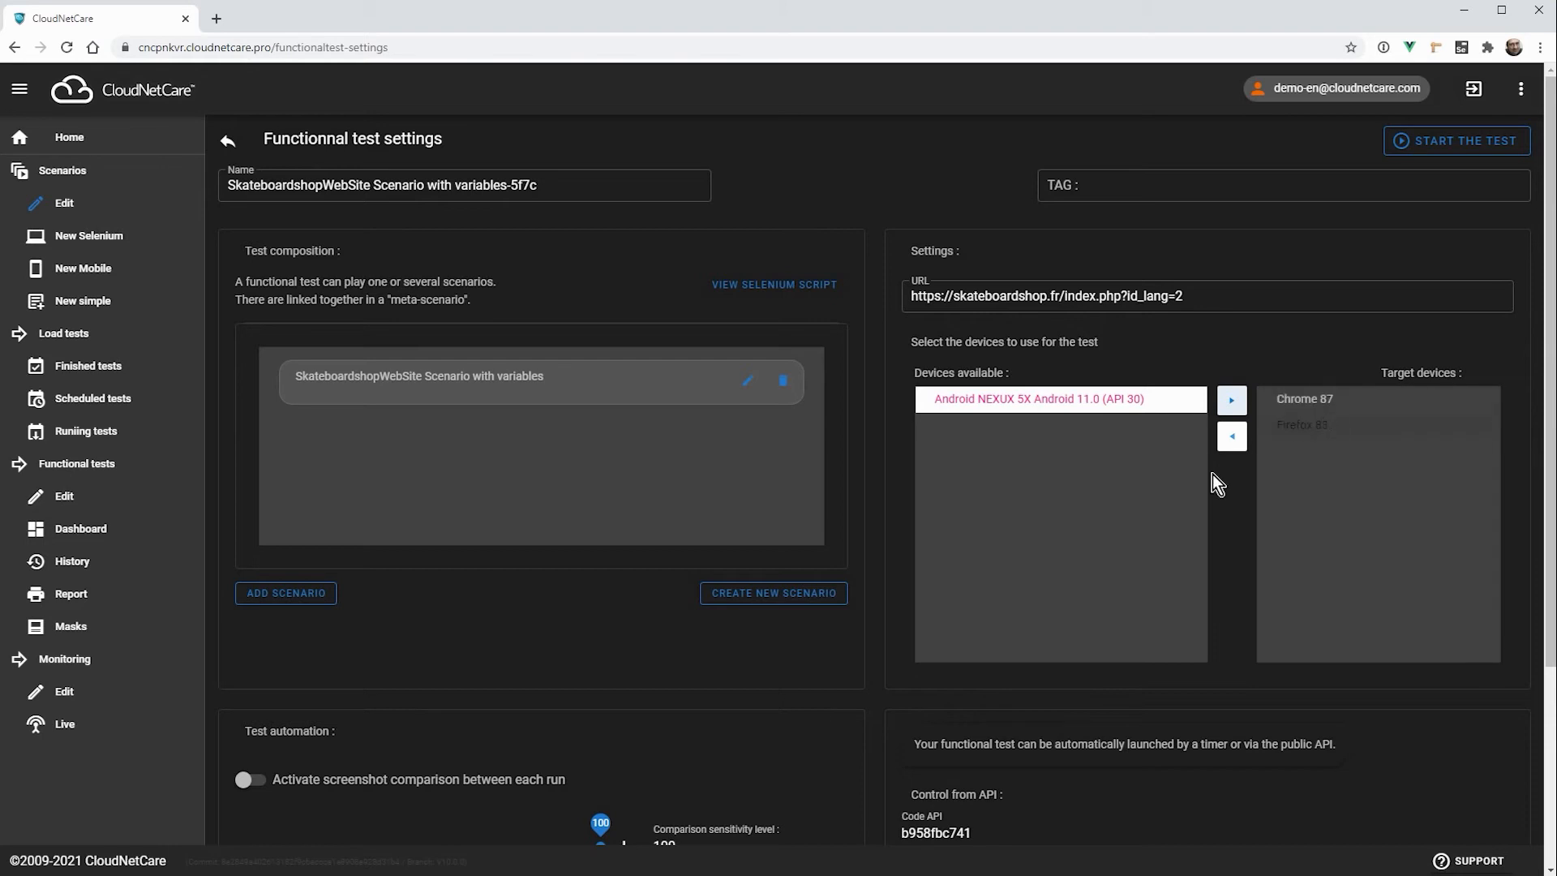
# Step: Activate data sets for the functional test and bring up its dataset spreadsheet
pyautogui.scroll(-3, 933, 511)
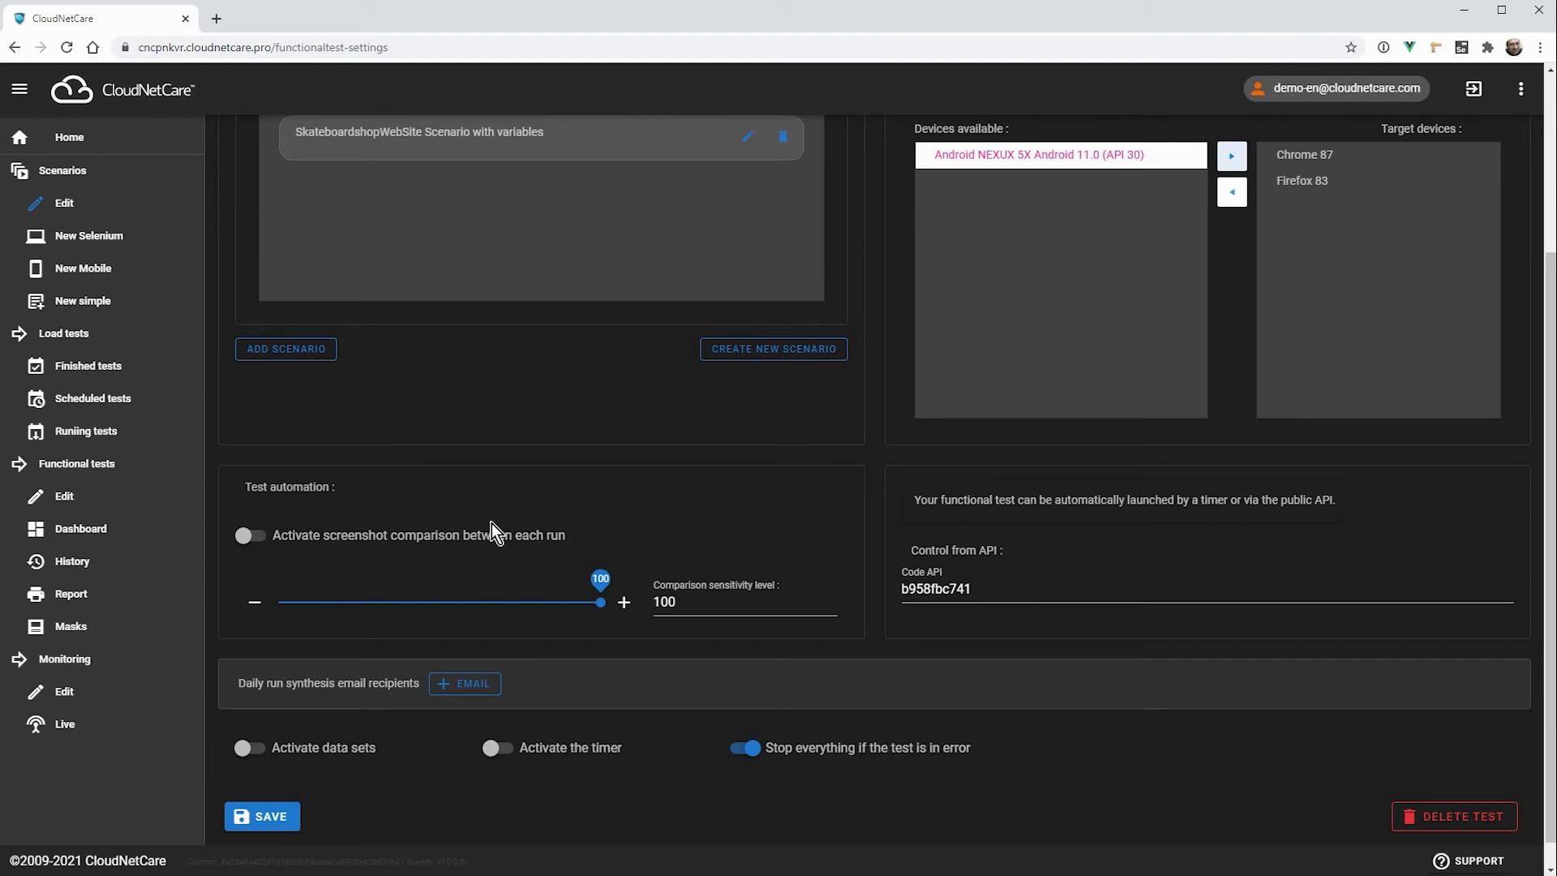
pyautogui.scroll(-1, 1030, 525)
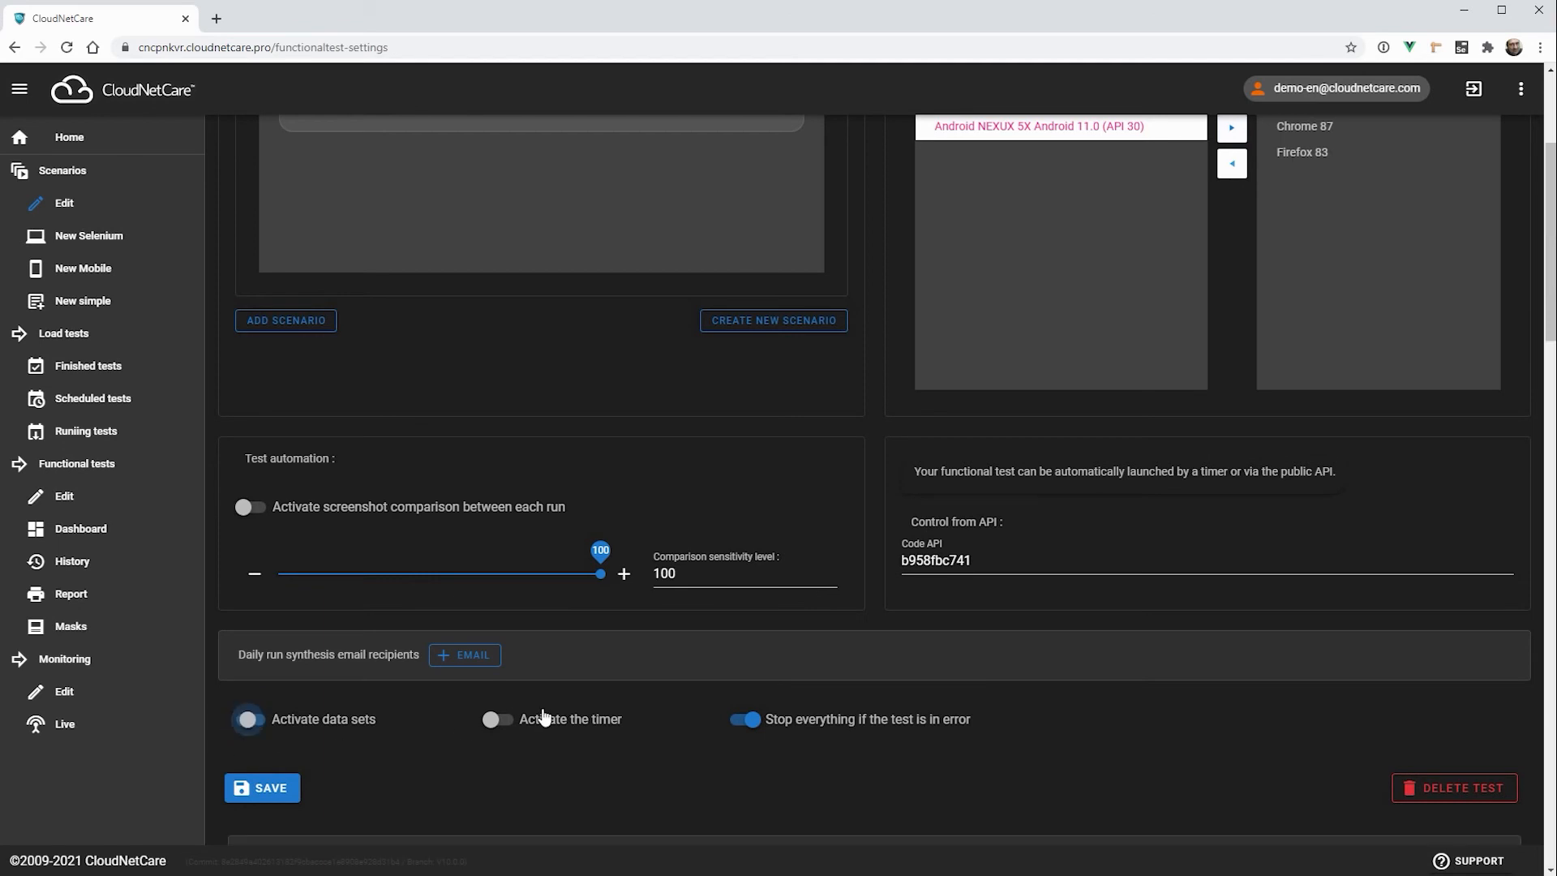
pyautogui.scroll(-4, 515, 612)
pyautogui.scroll(-4, 1127, 434)
pyautogui.scroll(-2, 1233, 409)
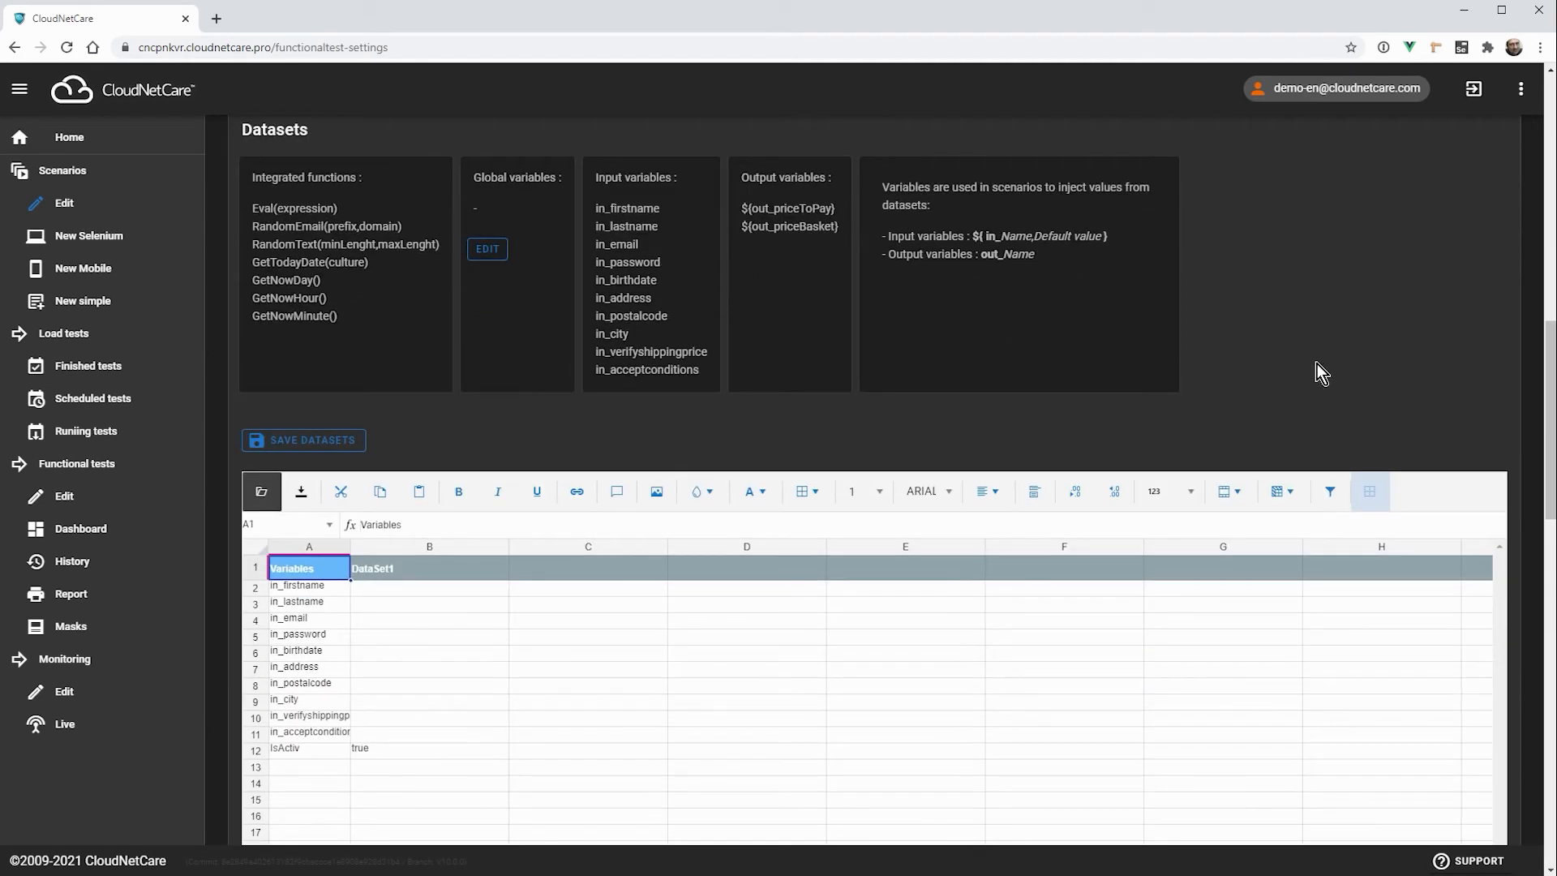
pyautogui.scroll(-1, 1322, 374)
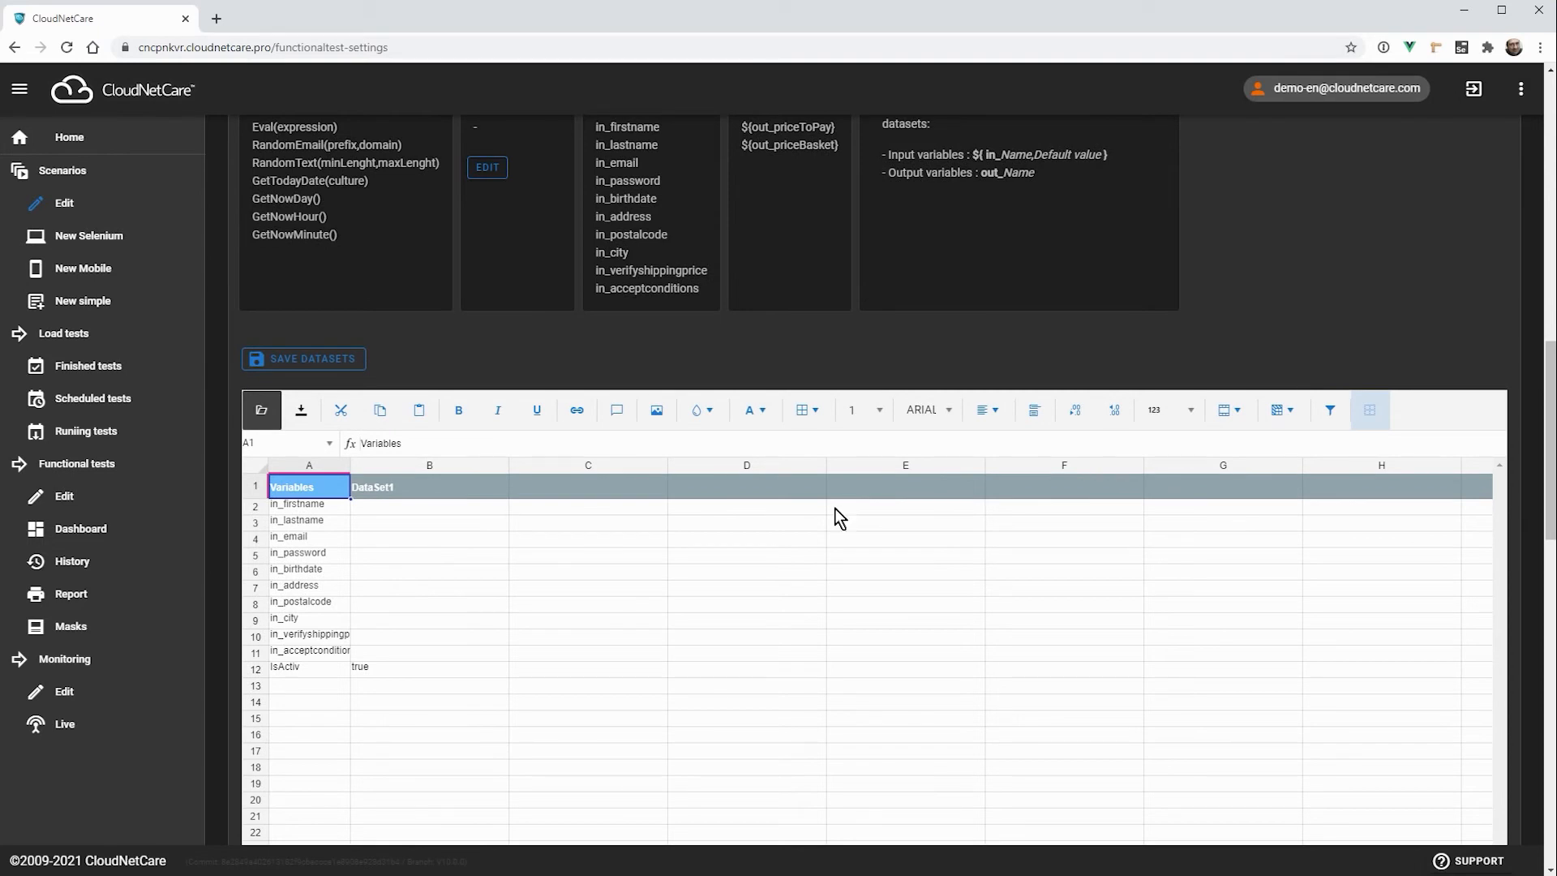
# Step: Examine the input variable rows and the dataset columns in the dataset spreadsheet
pyautogui.click(255, 506)
pyautogui.click(254, 524)
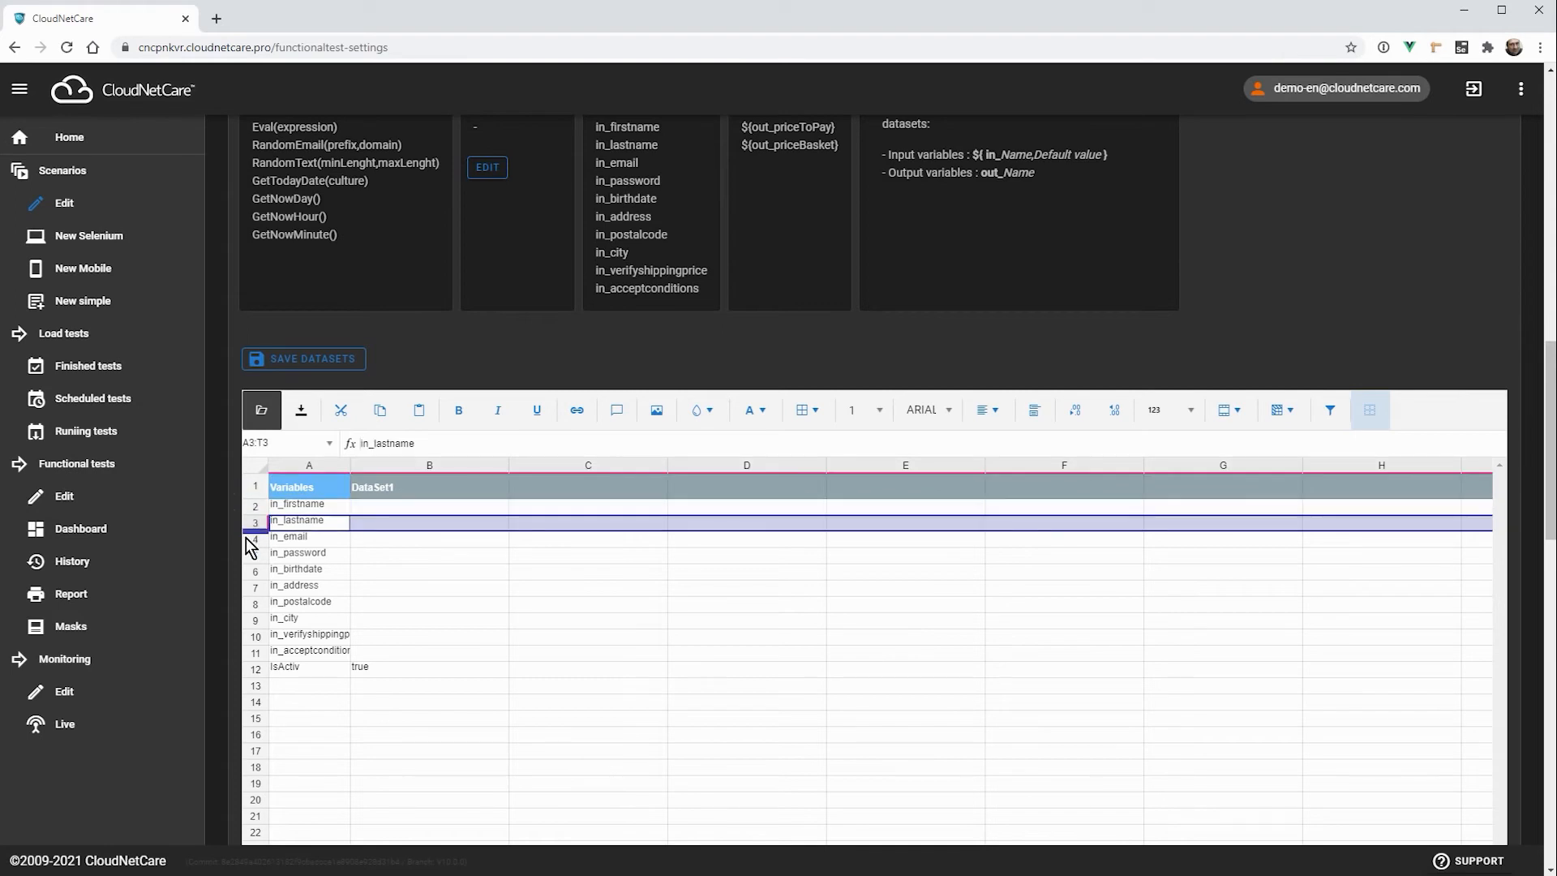
pyautogui.click(254, 539)
pyautogui.click(254, 555)
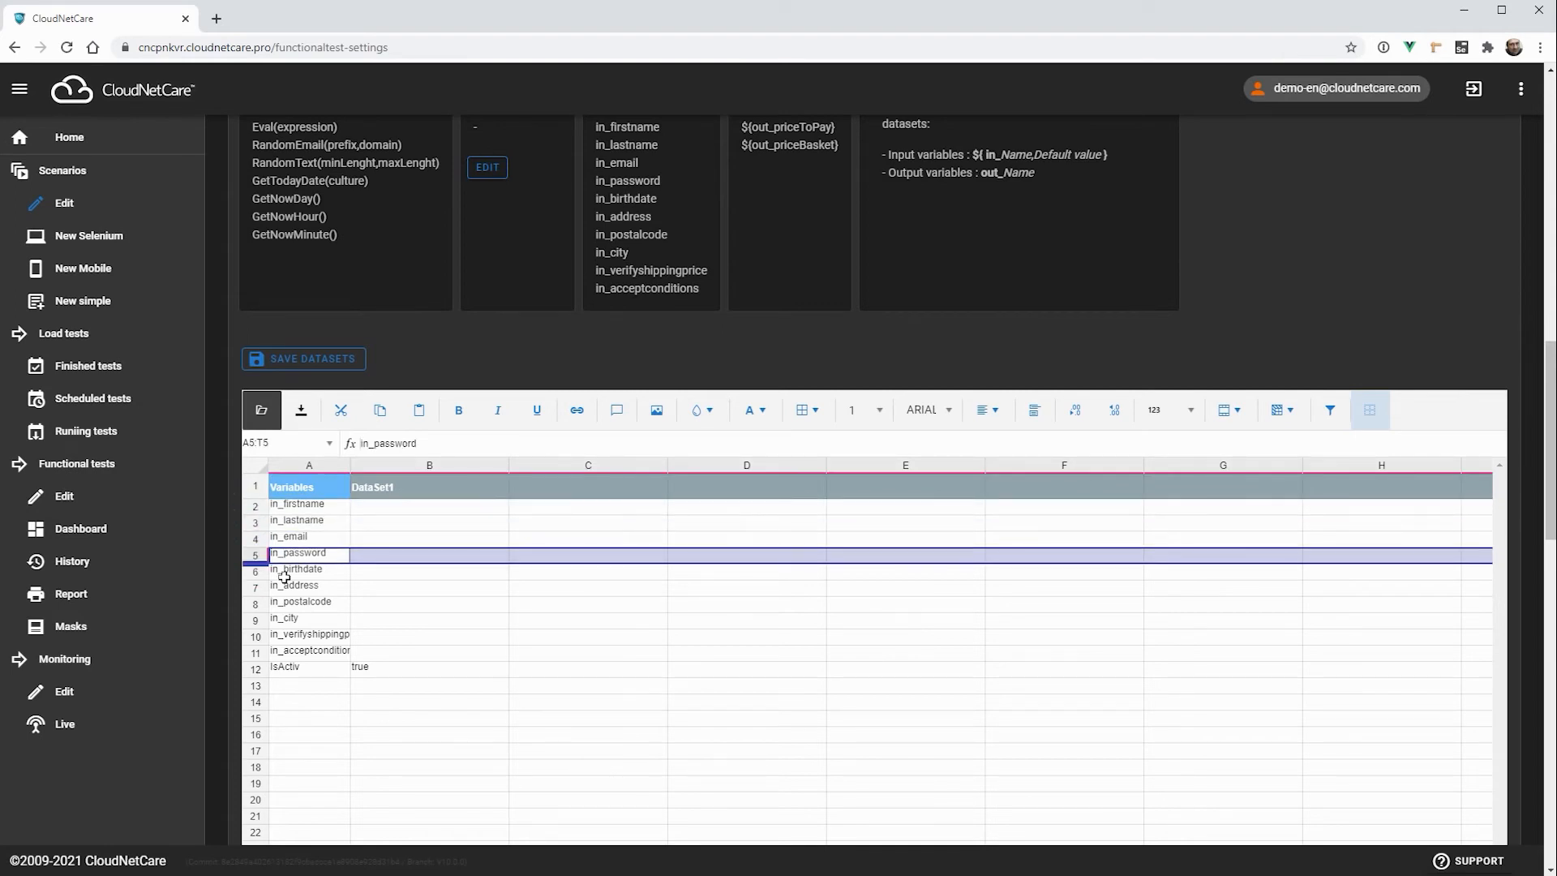
pyautogui.click(258, 572)
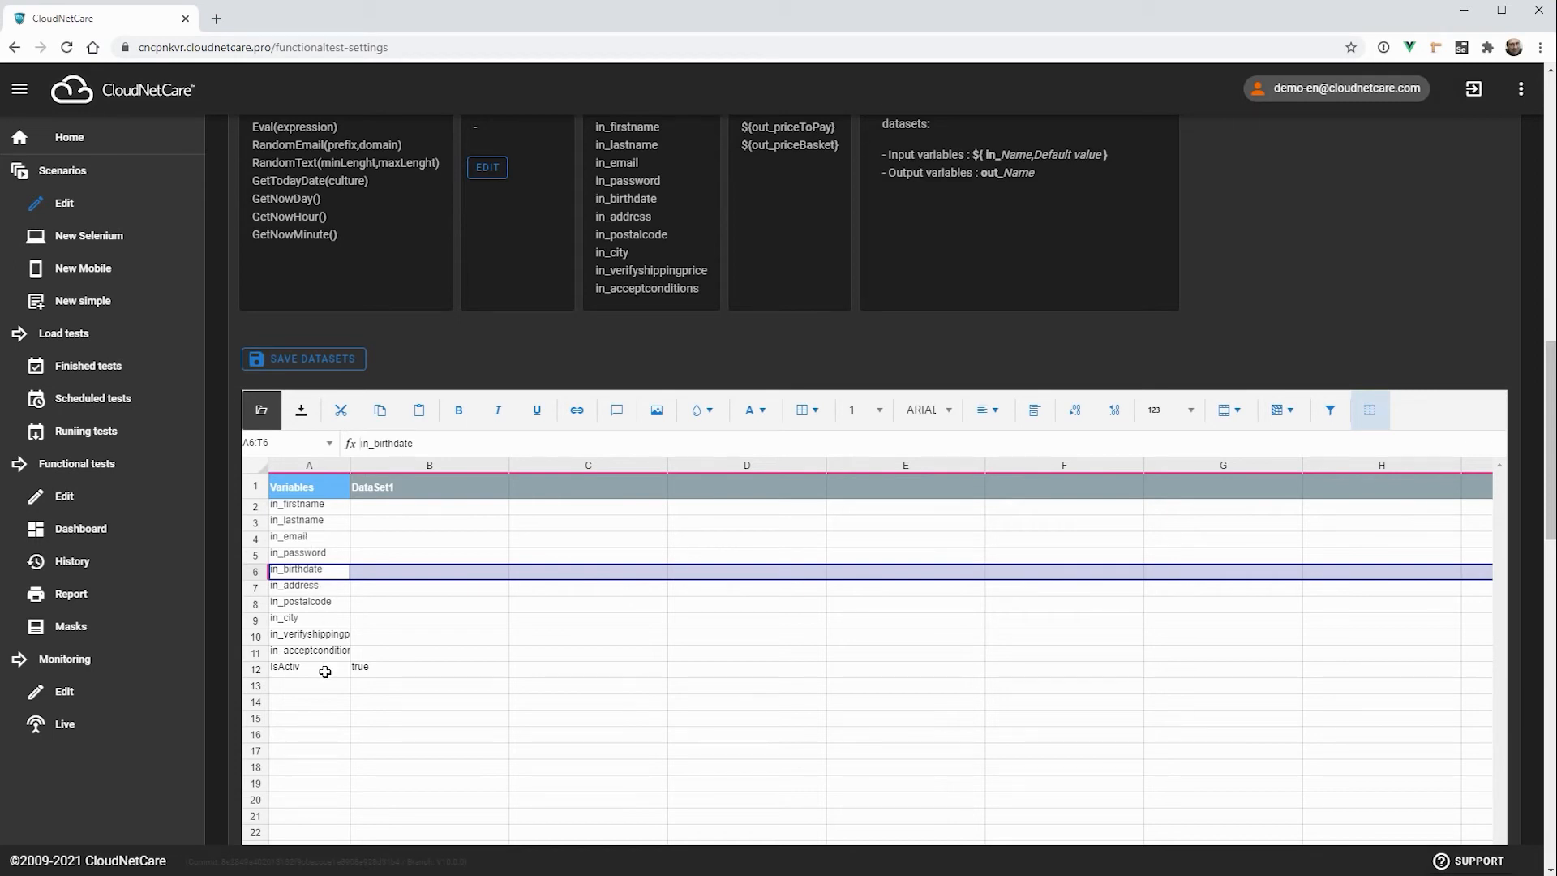
pyautogui.click(434, 462)
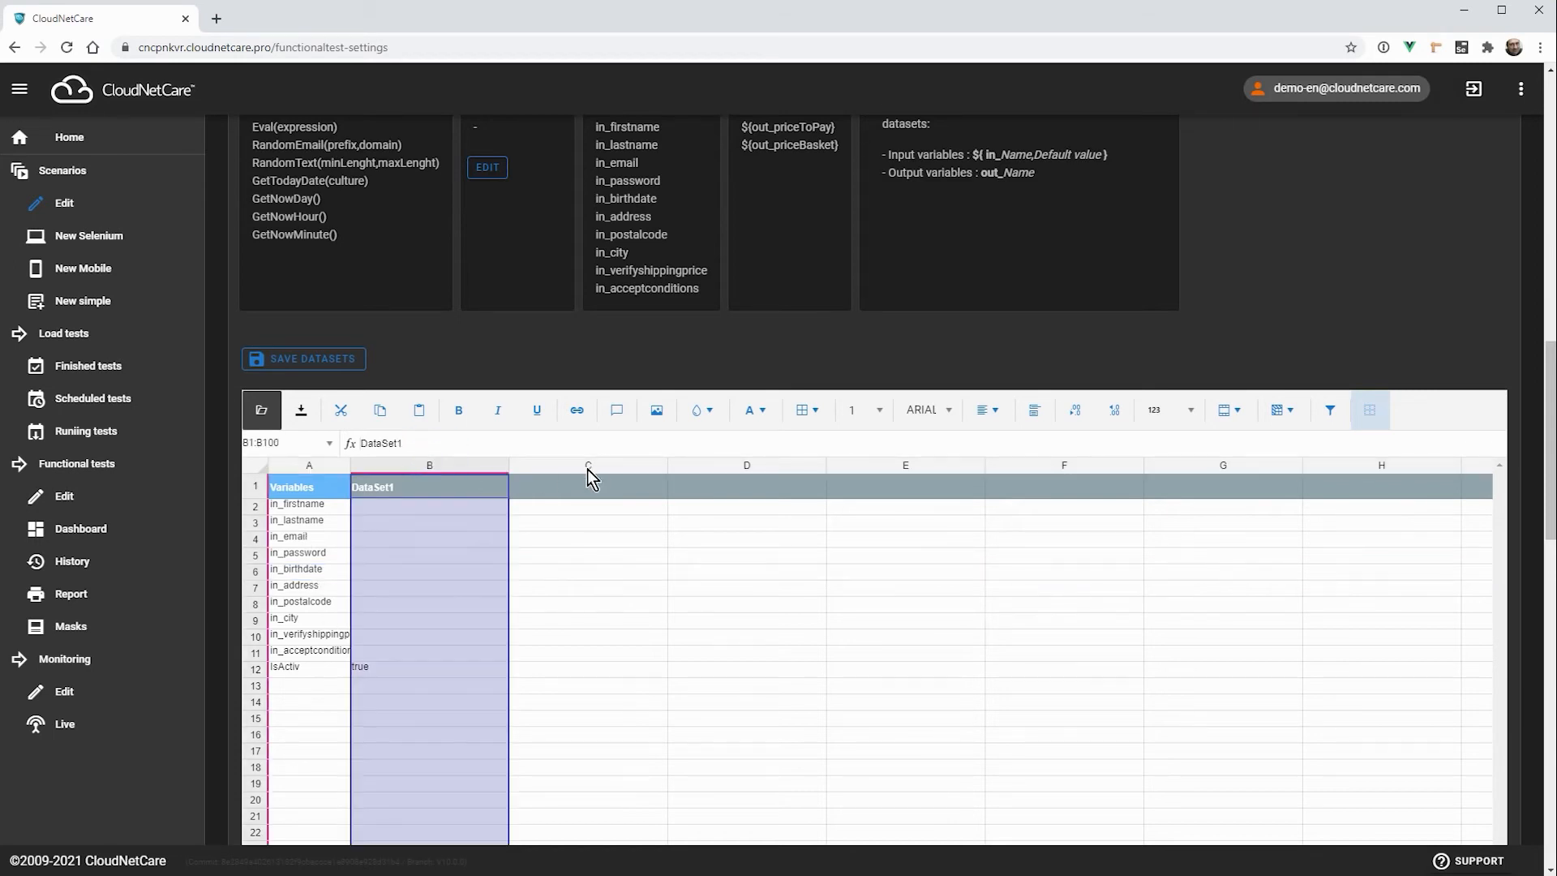
pyautogui.click(597, 463)
pyautogui.click(746, 463)
pyautogui.click(425, 464)
pyautogui.click(378, 511)
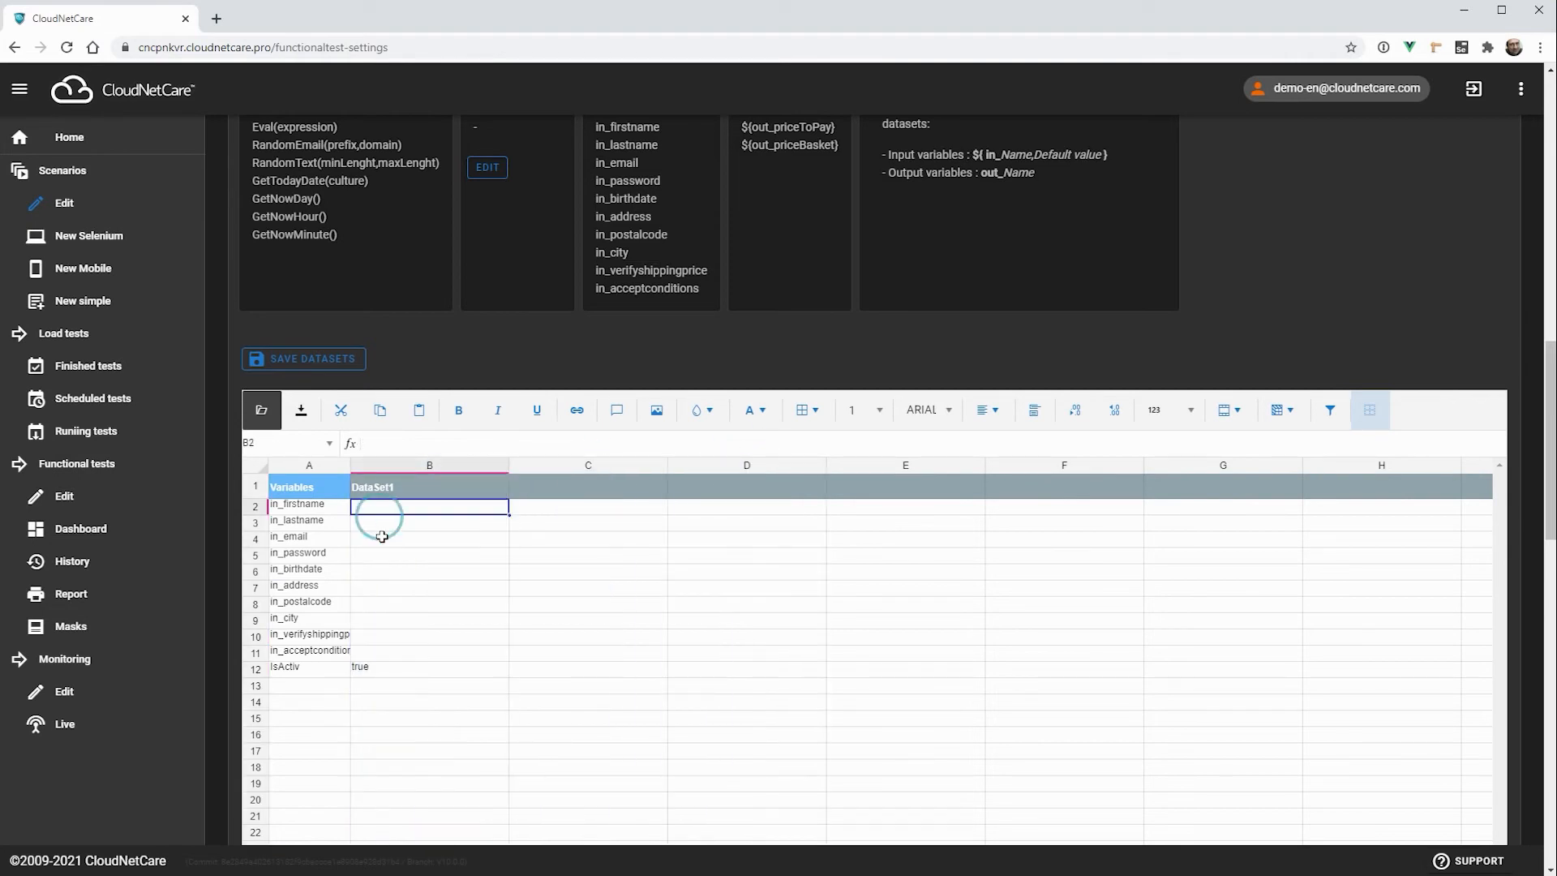
pyautogui.press('Down')
pyautogui.press('Down')
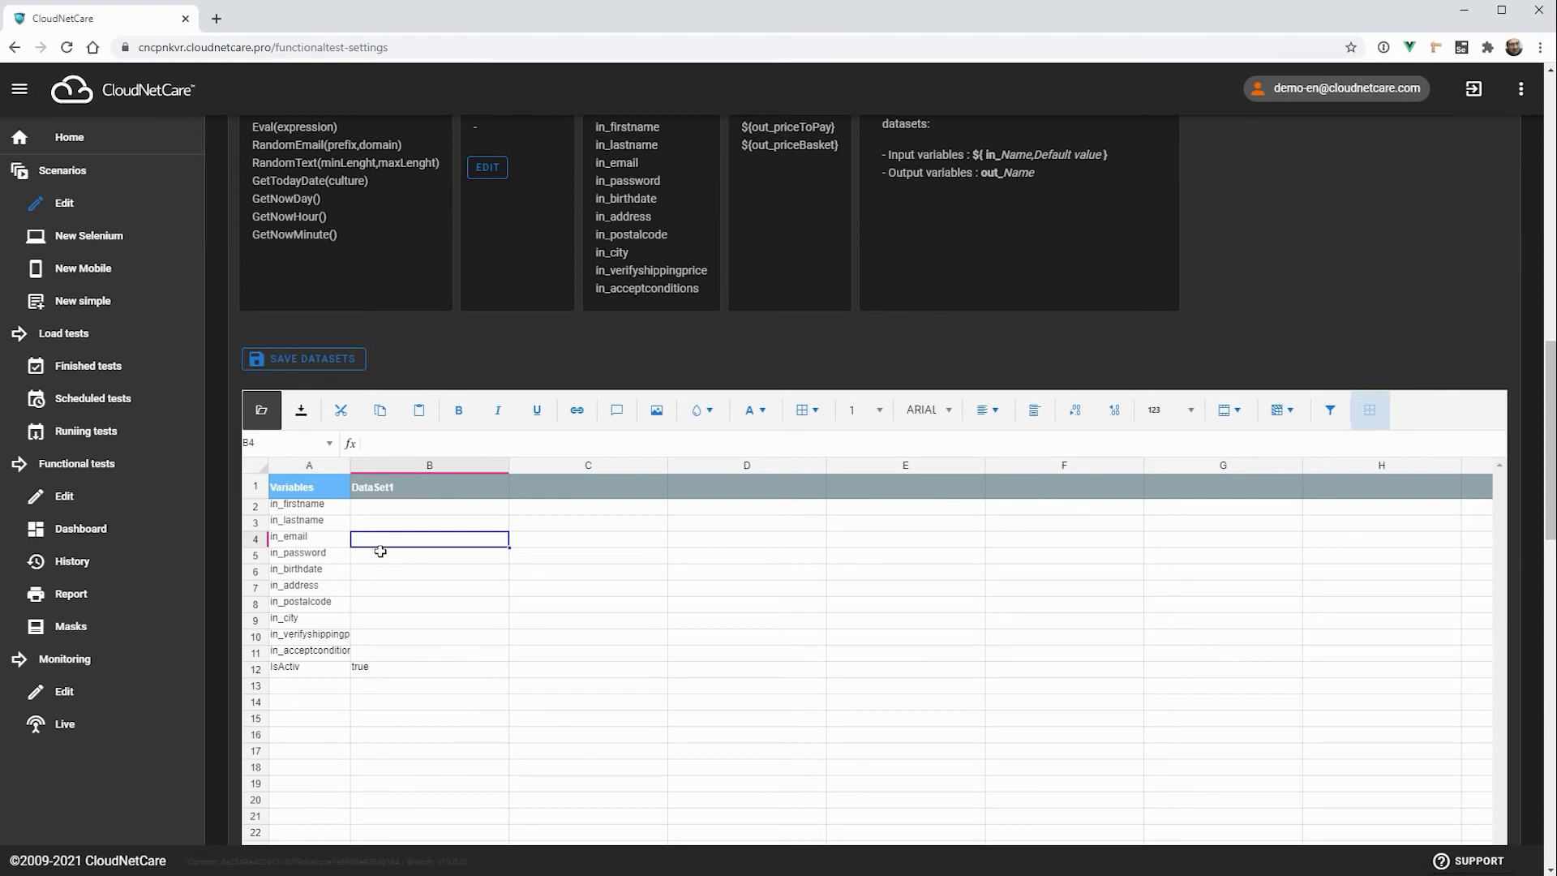
# Step: Enter a sample name as the in_lastname value of DataSet1
pyautogui.click(441, 517)
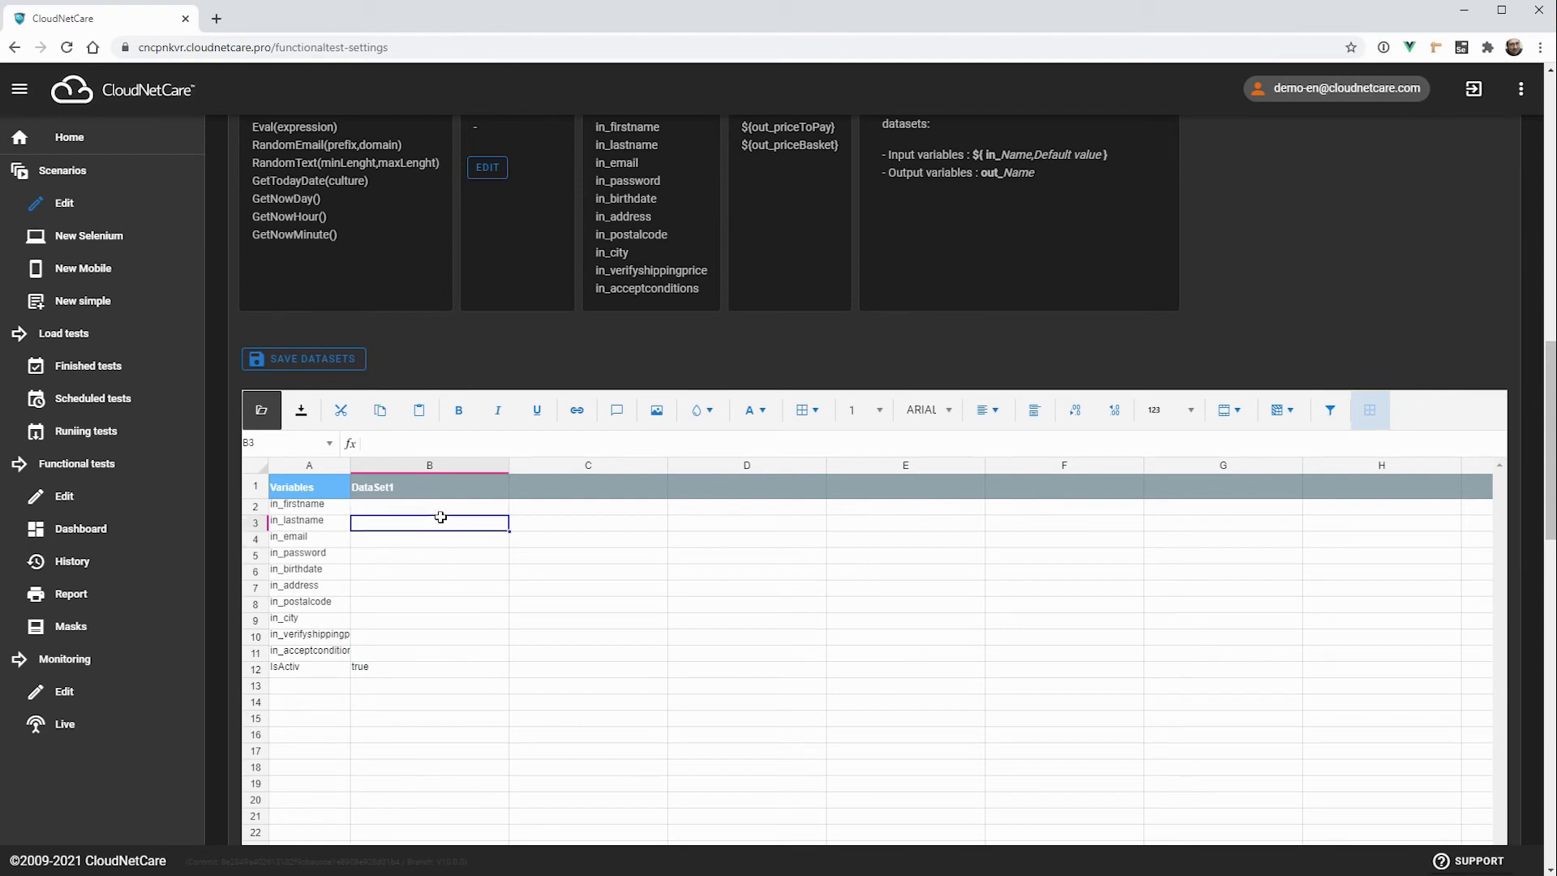
pyautogui.write('john')
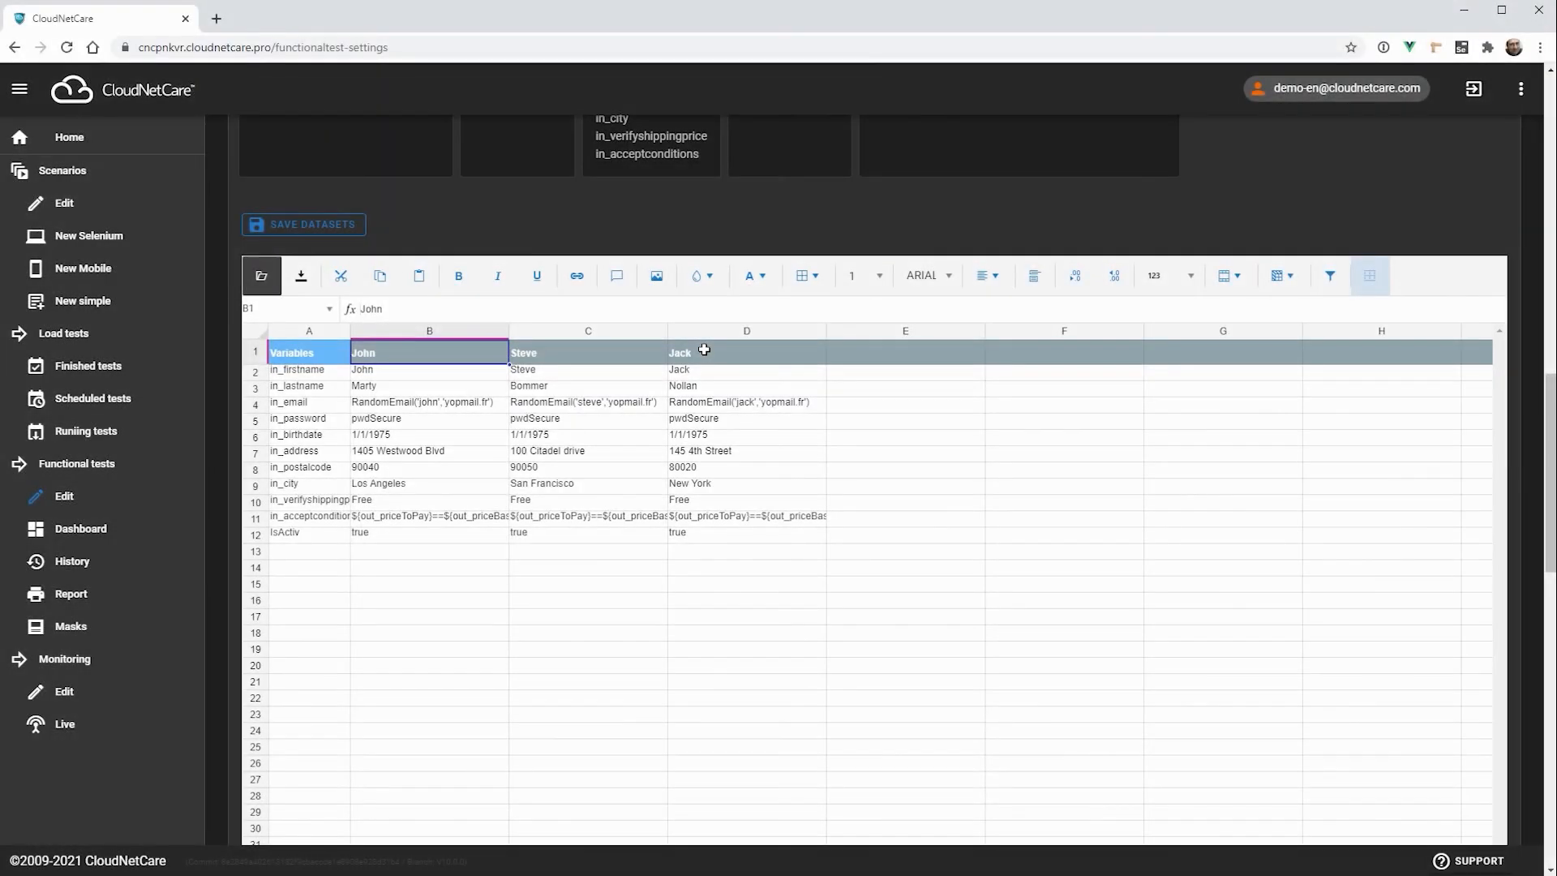
# Step: Examine the three filled datasets, the name and email values of the first one, and the integrated functions and variables available
pyautogui.click(427, 331)
pyautogui.click(571, 331)
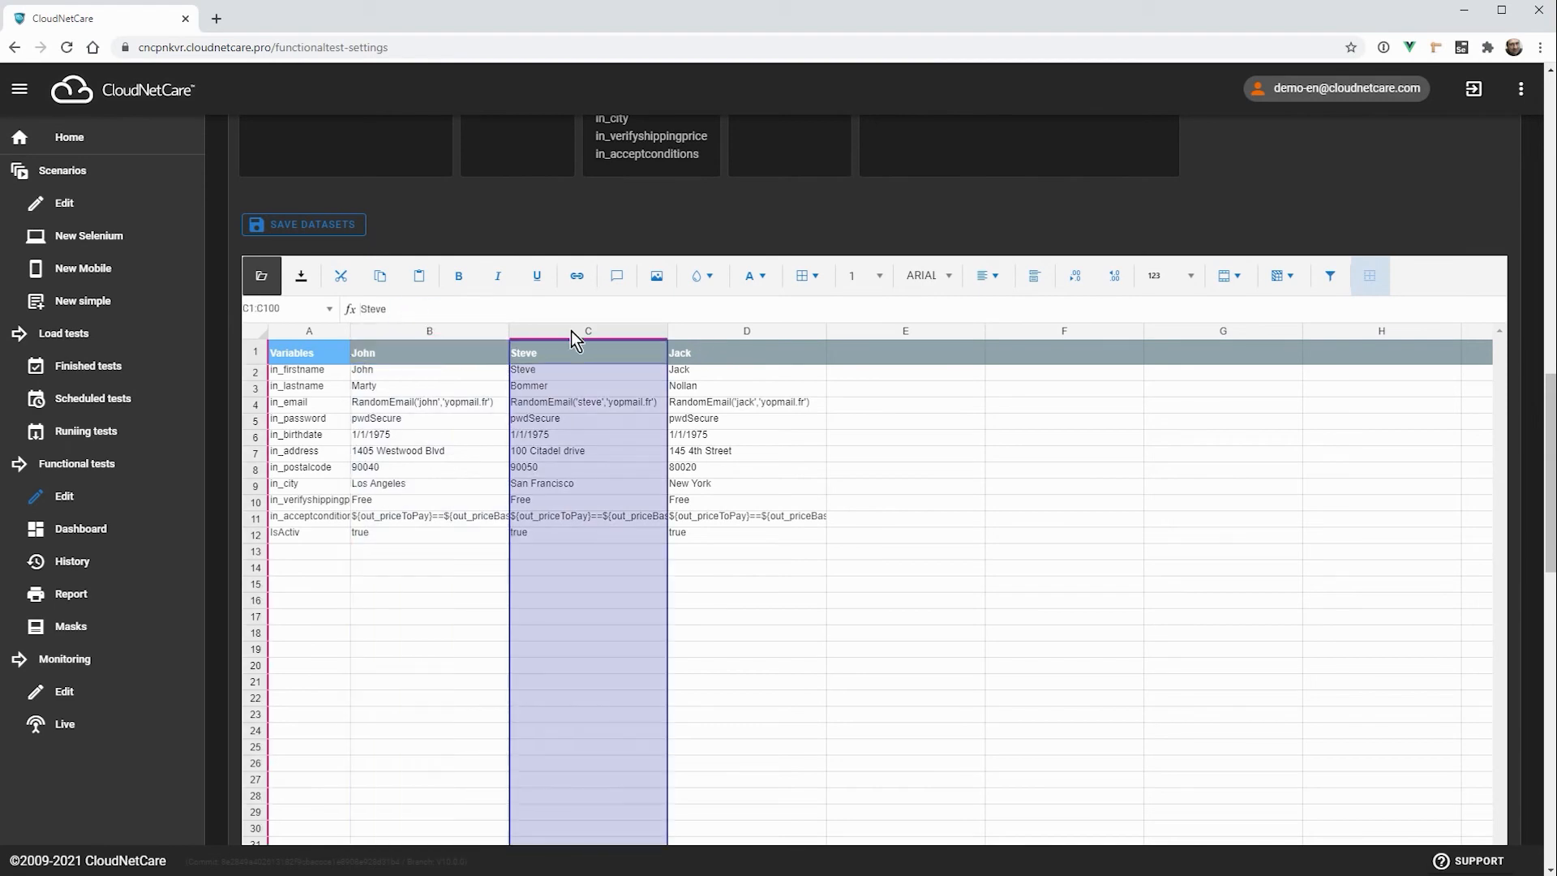
pyautogui.click(718, 332)
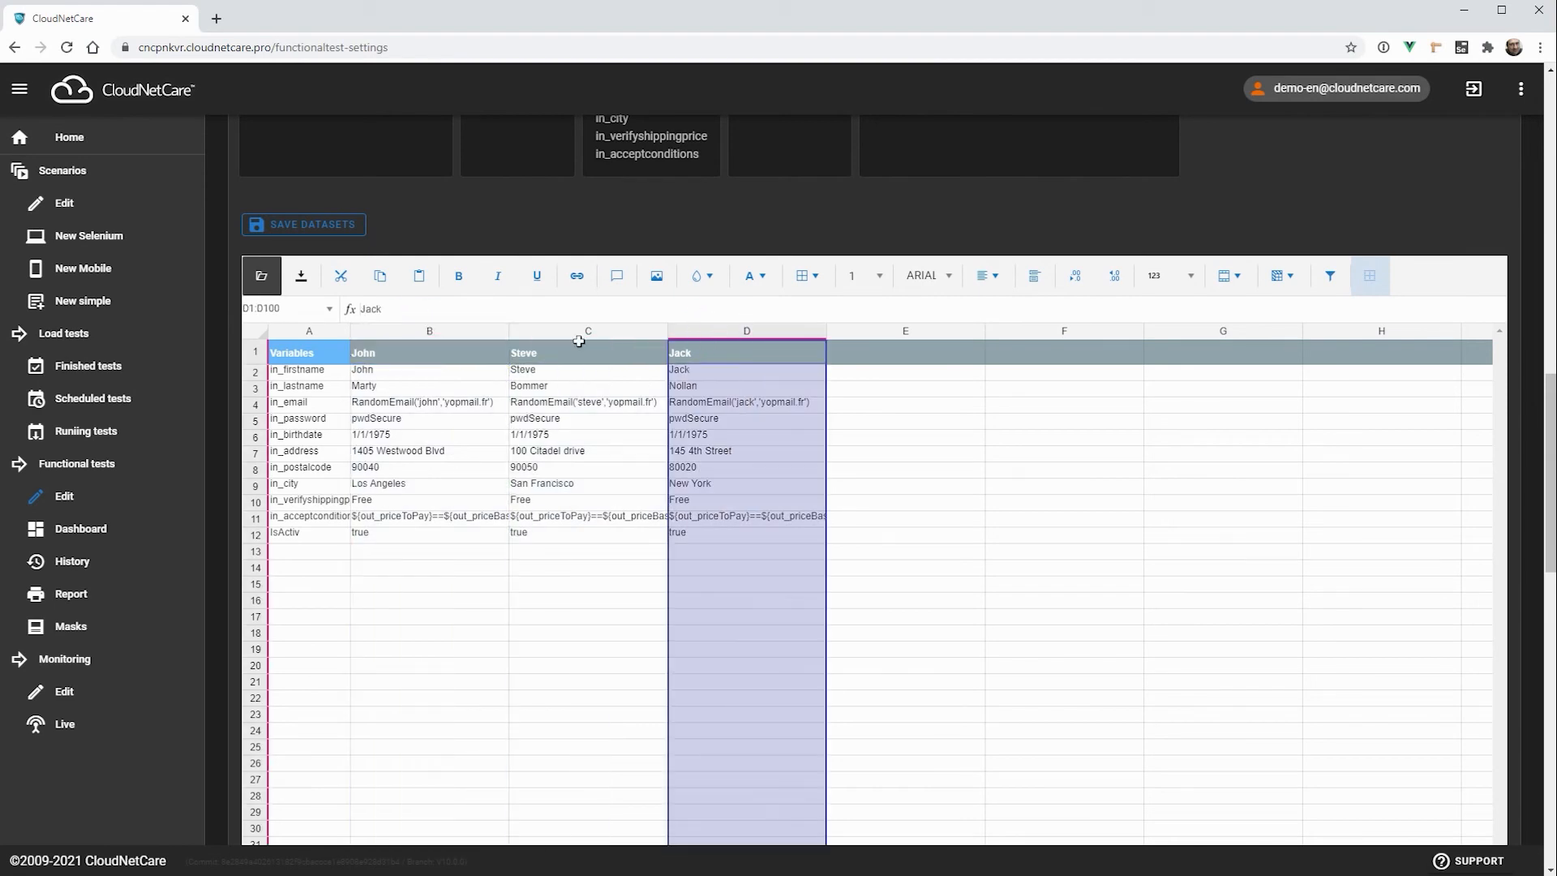
pyautogui.click(392, 334)
pyautogui.click(377, 369)
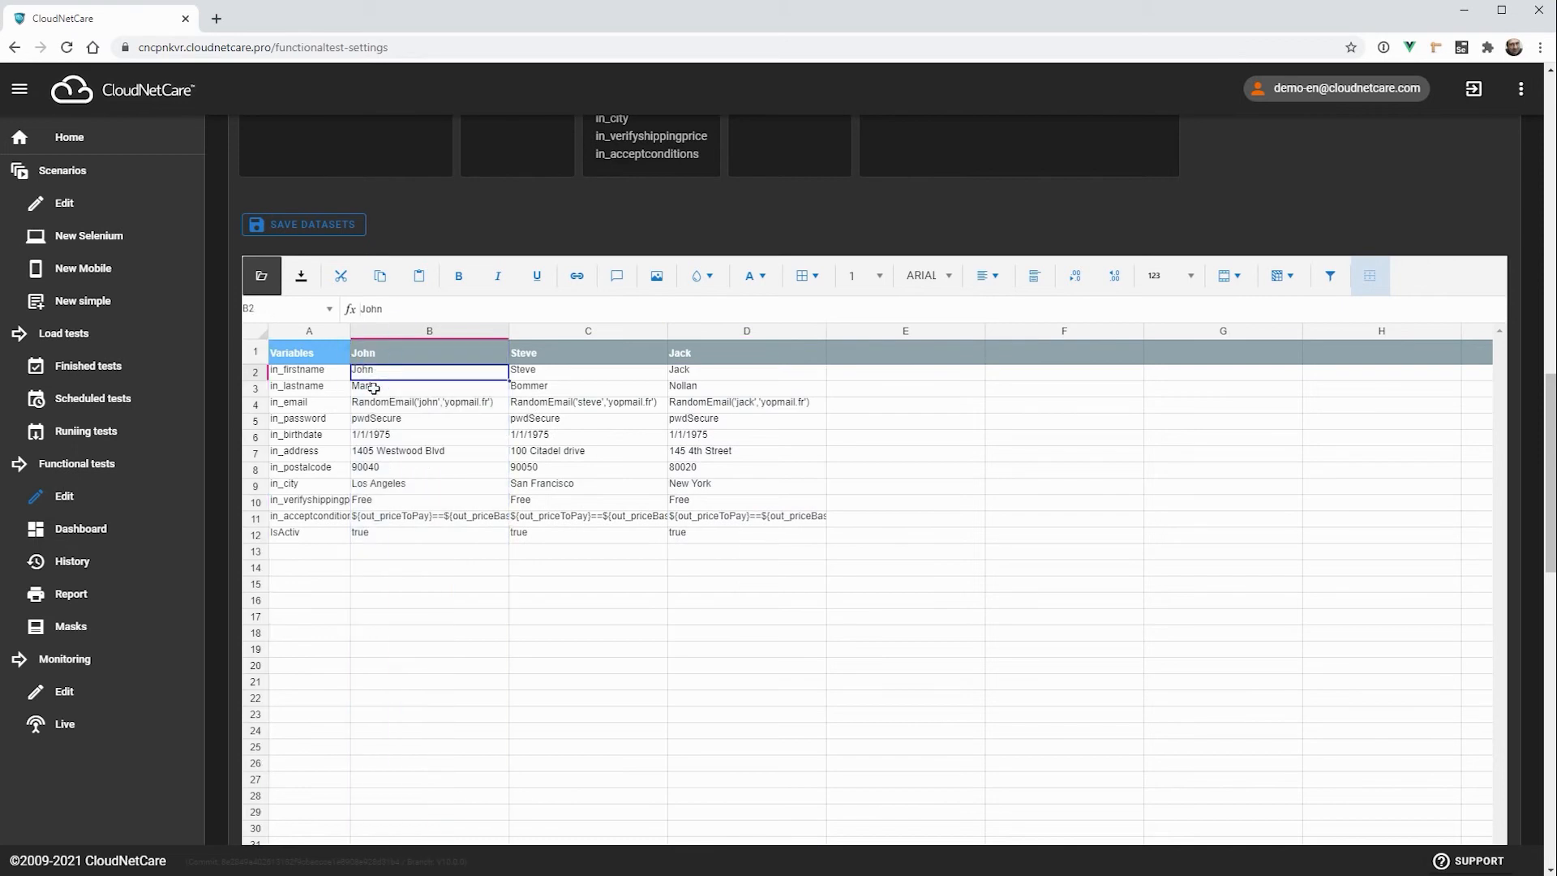
pyautogui.click(392, 392)
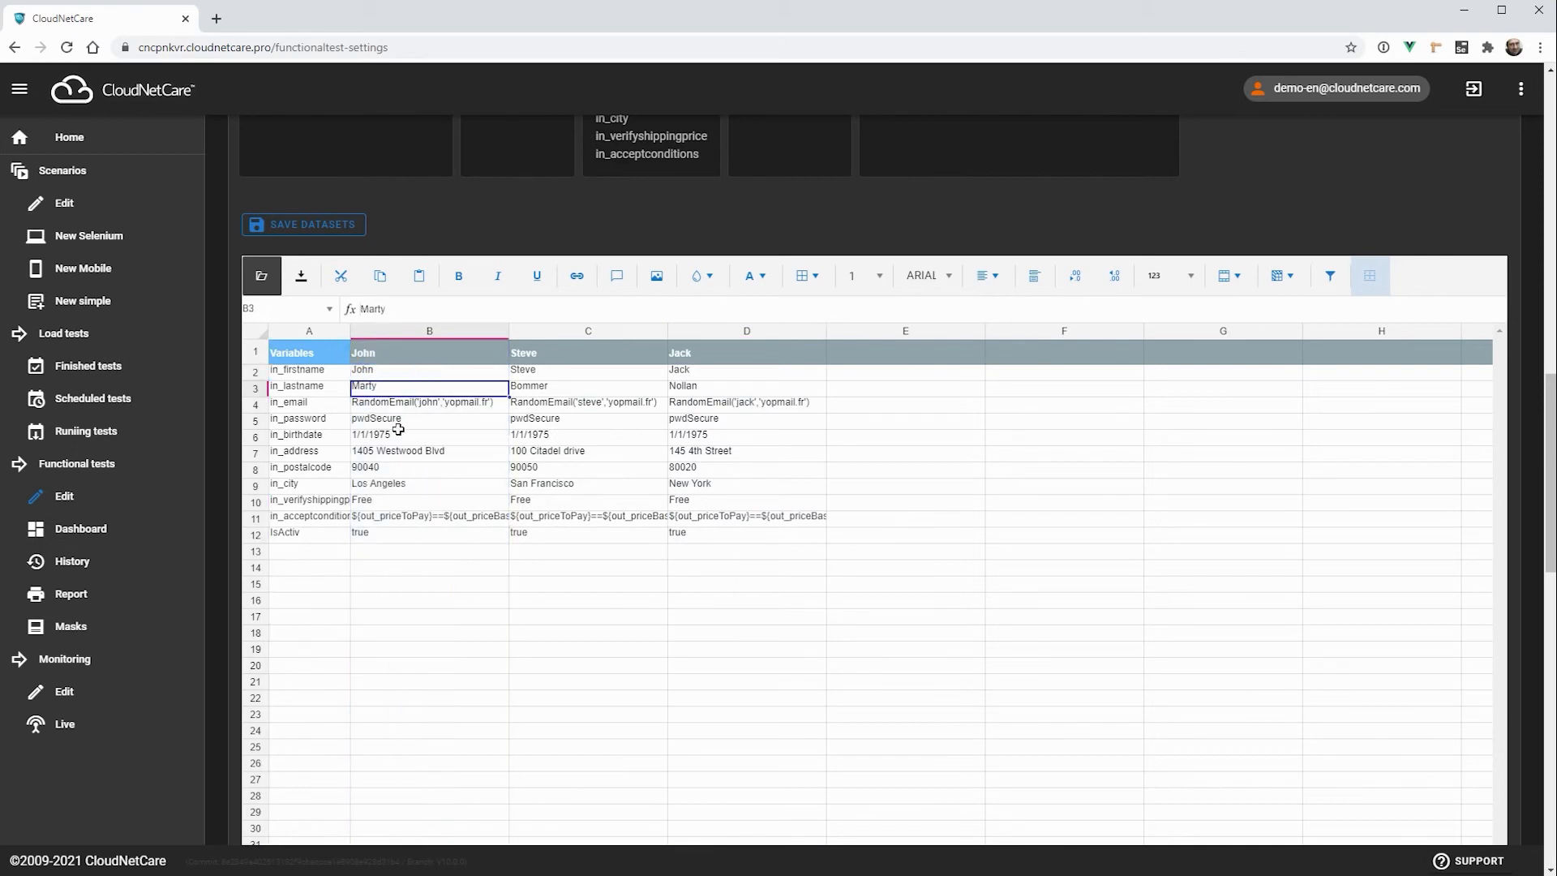
pyautogui.click(401, 405)
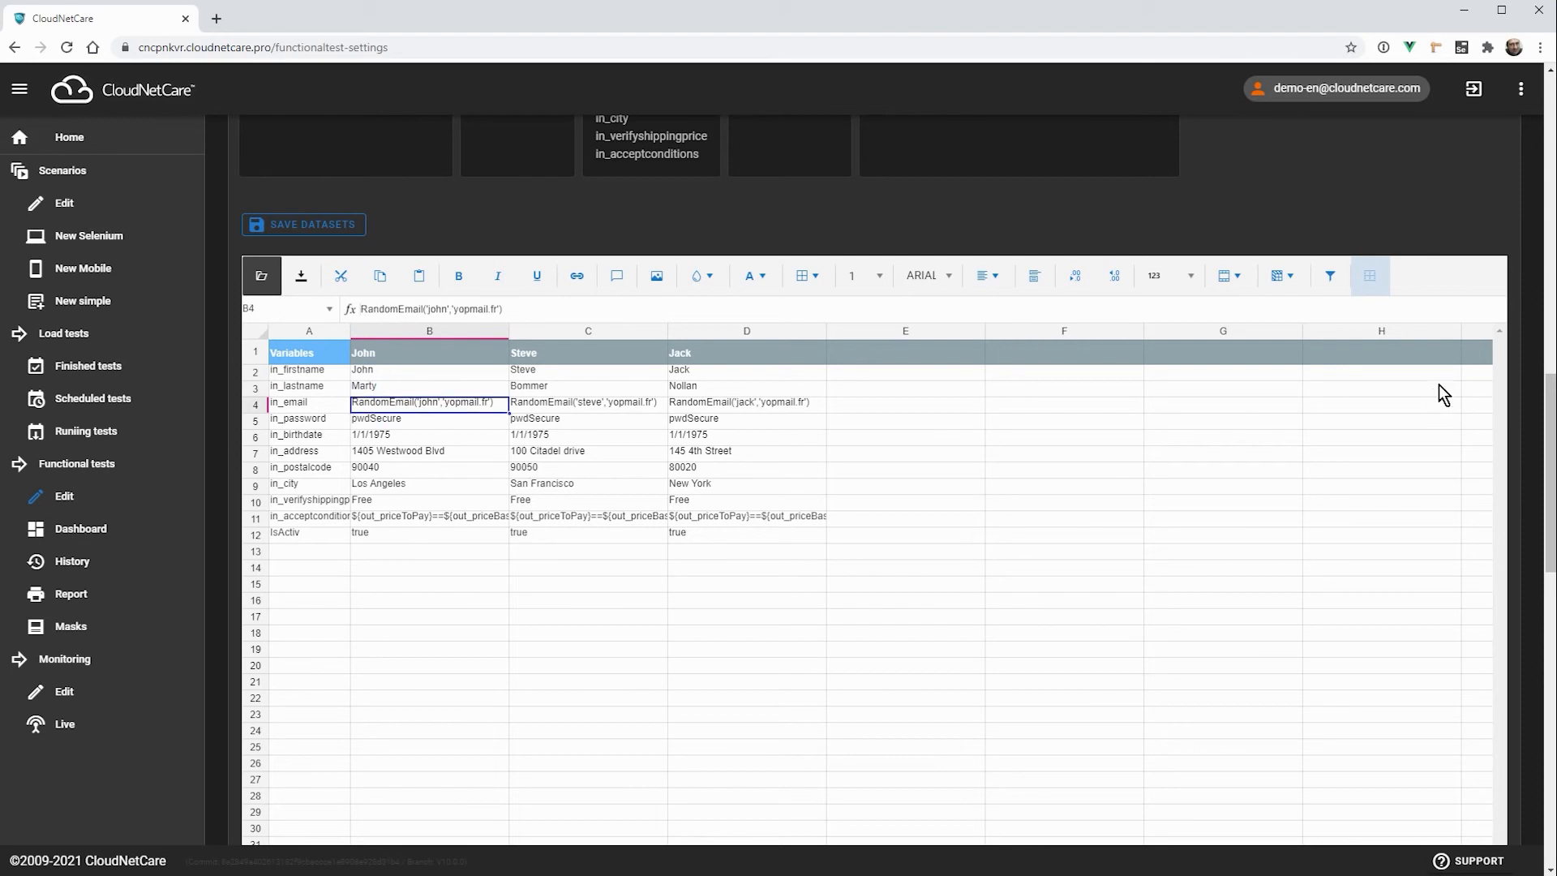
pyautogui.scroll(1, 1536, 354)
pyautogui.scroll(1, 1535, 355)
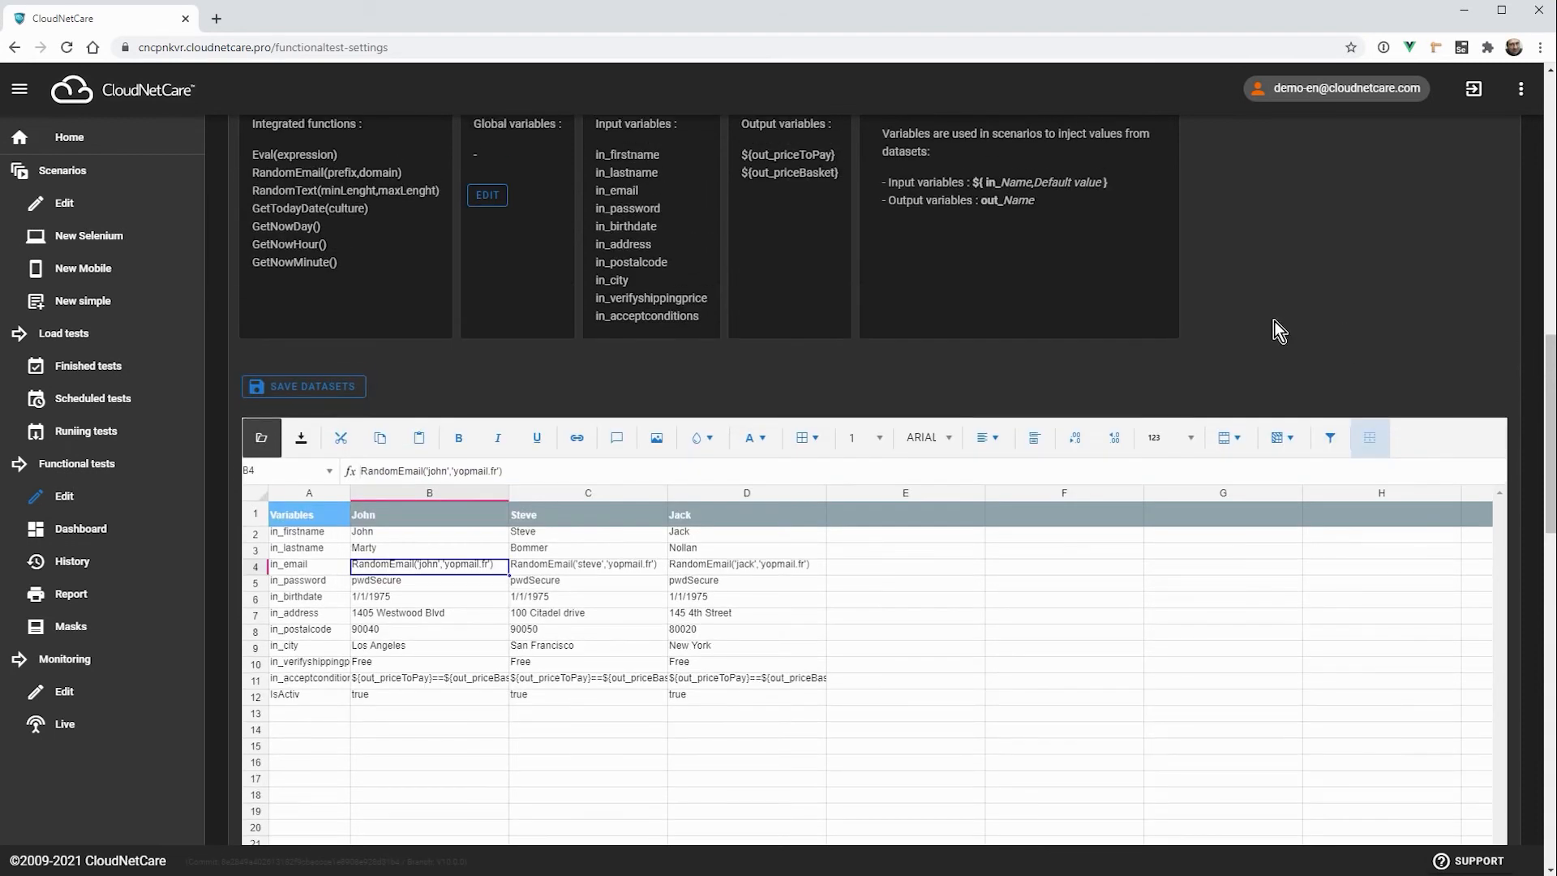
pyautogui.scroll(1, 1325, 272)
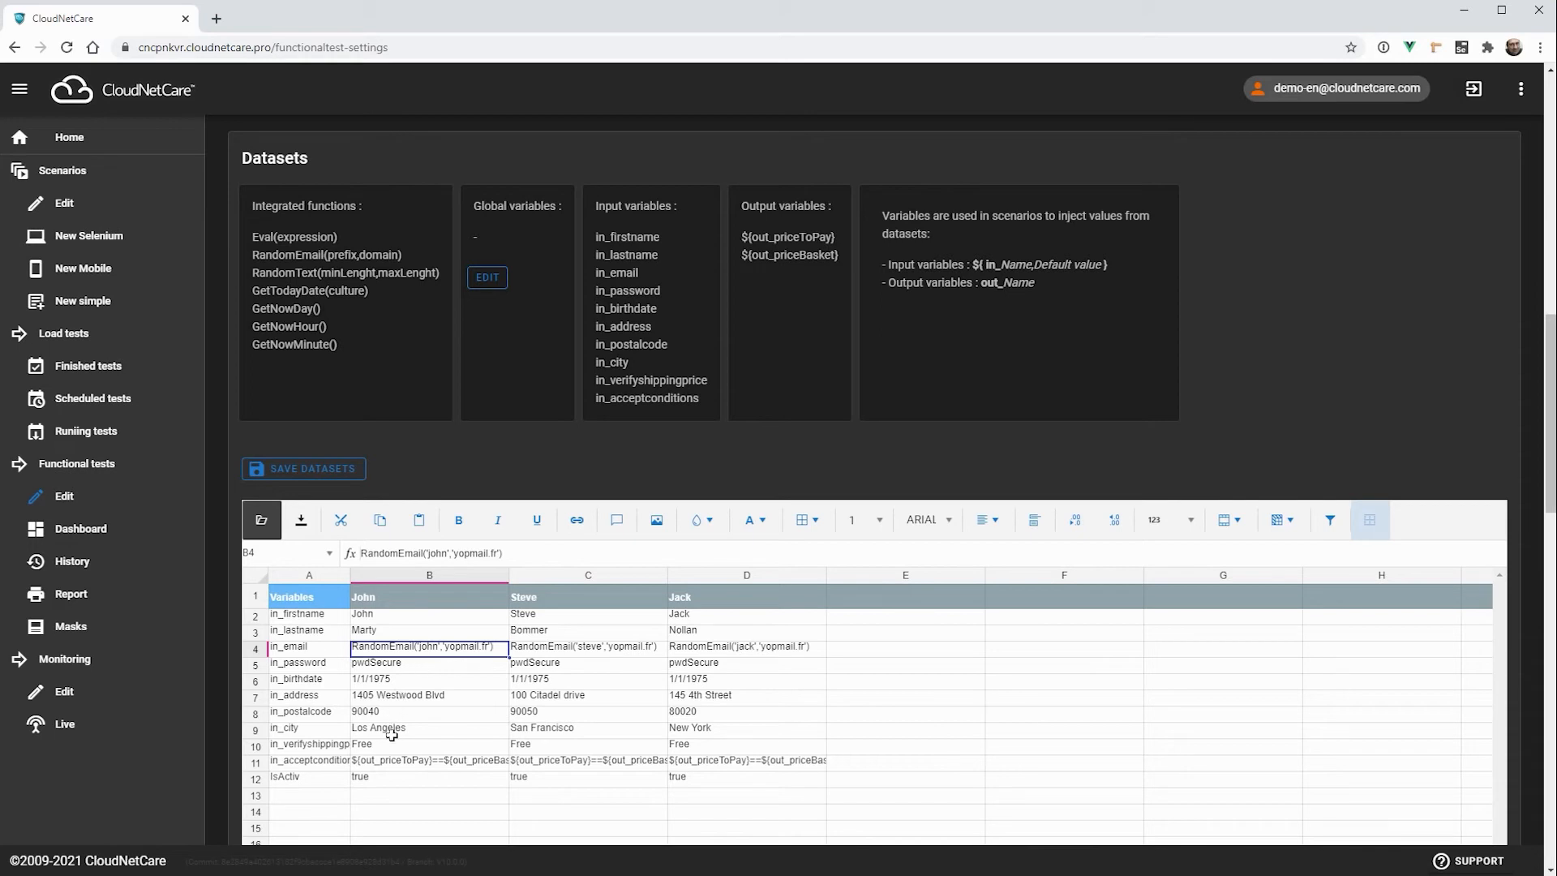
# Step: Check the in_verifyshippingprice row and widen the first dataset's column to show its full in_acceptconditions expression
pyautogui.click(257, 747)
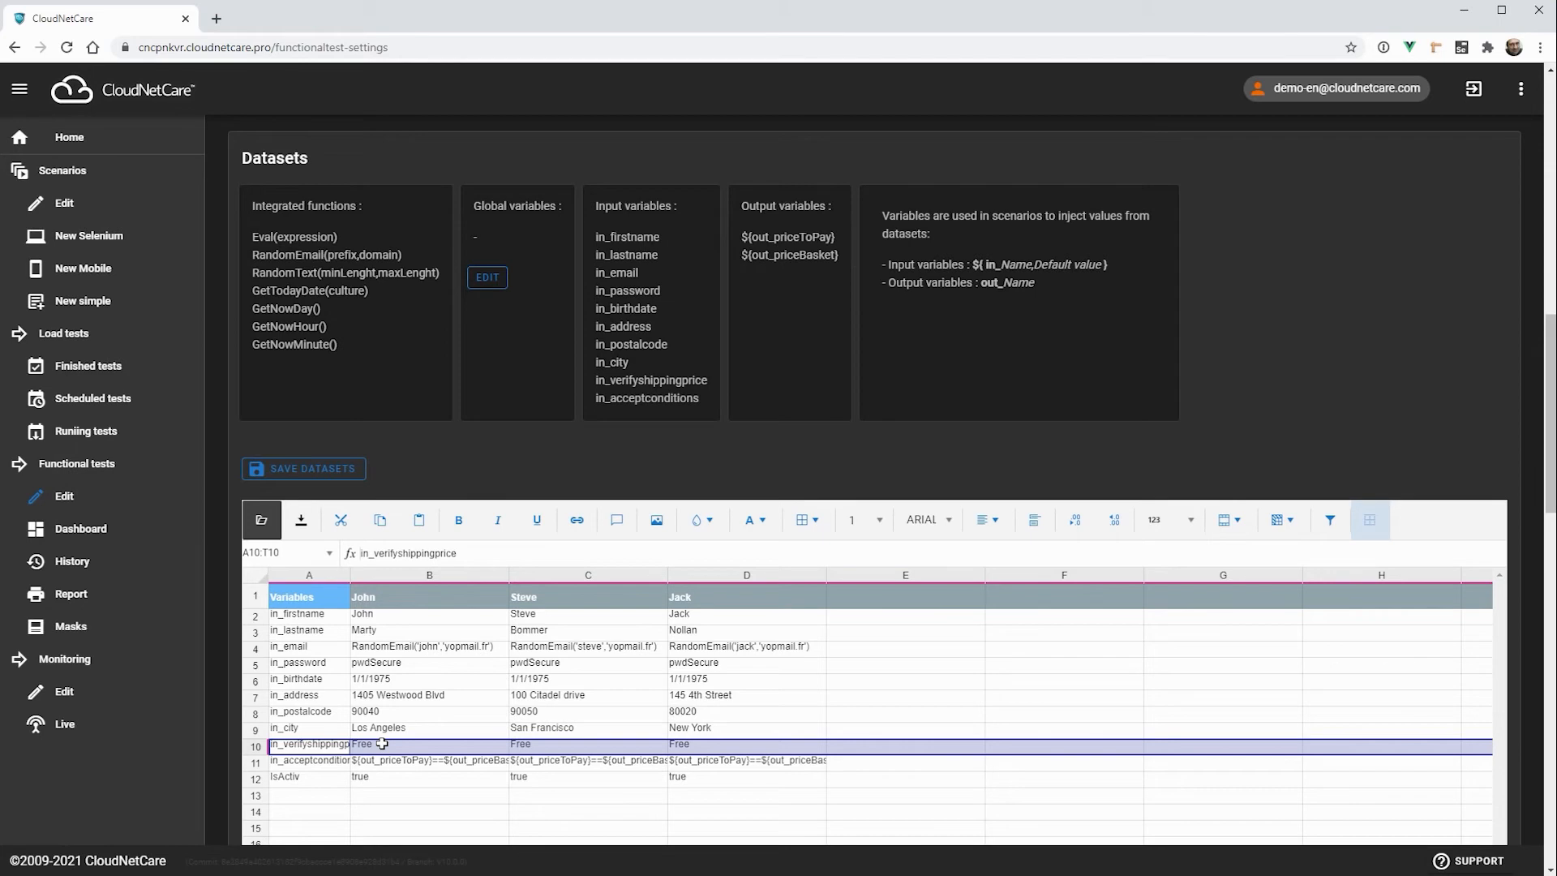
pyautogui.moveTo(508, 575); pyautogui.dragTo(637, 575)
pyautogui.click(528, 768)
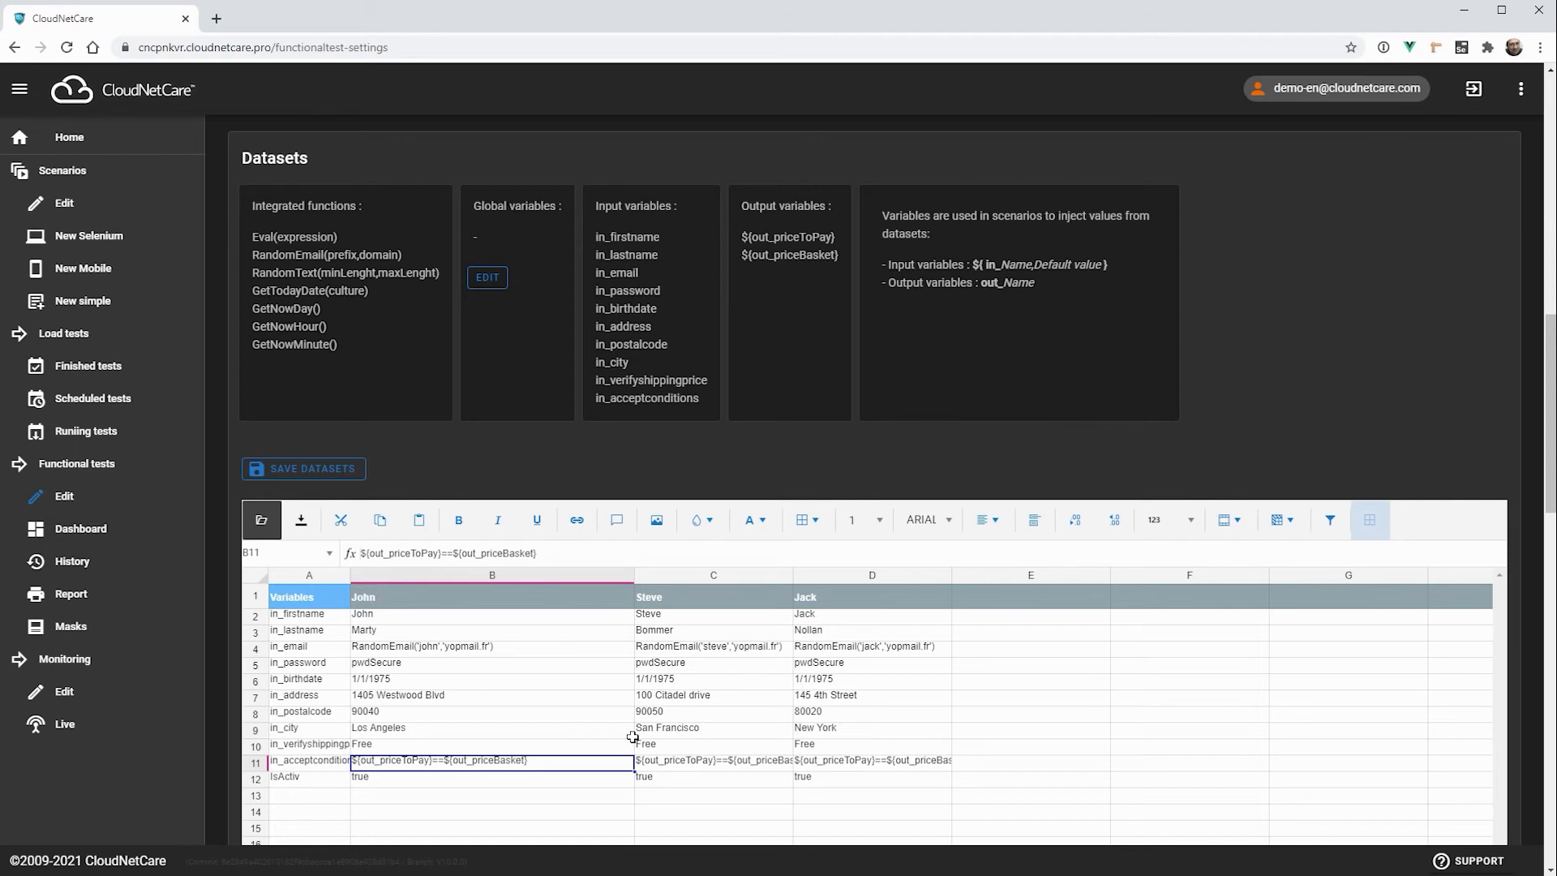
# Step: Activate the timer of Skateboardshop WebSite TEST1 (with variables) to show its frequency, start hour, days and time slots
pyautogui.scroll(-6, 1395, 227)
pyautogui.scroll(14, 1383, 258)
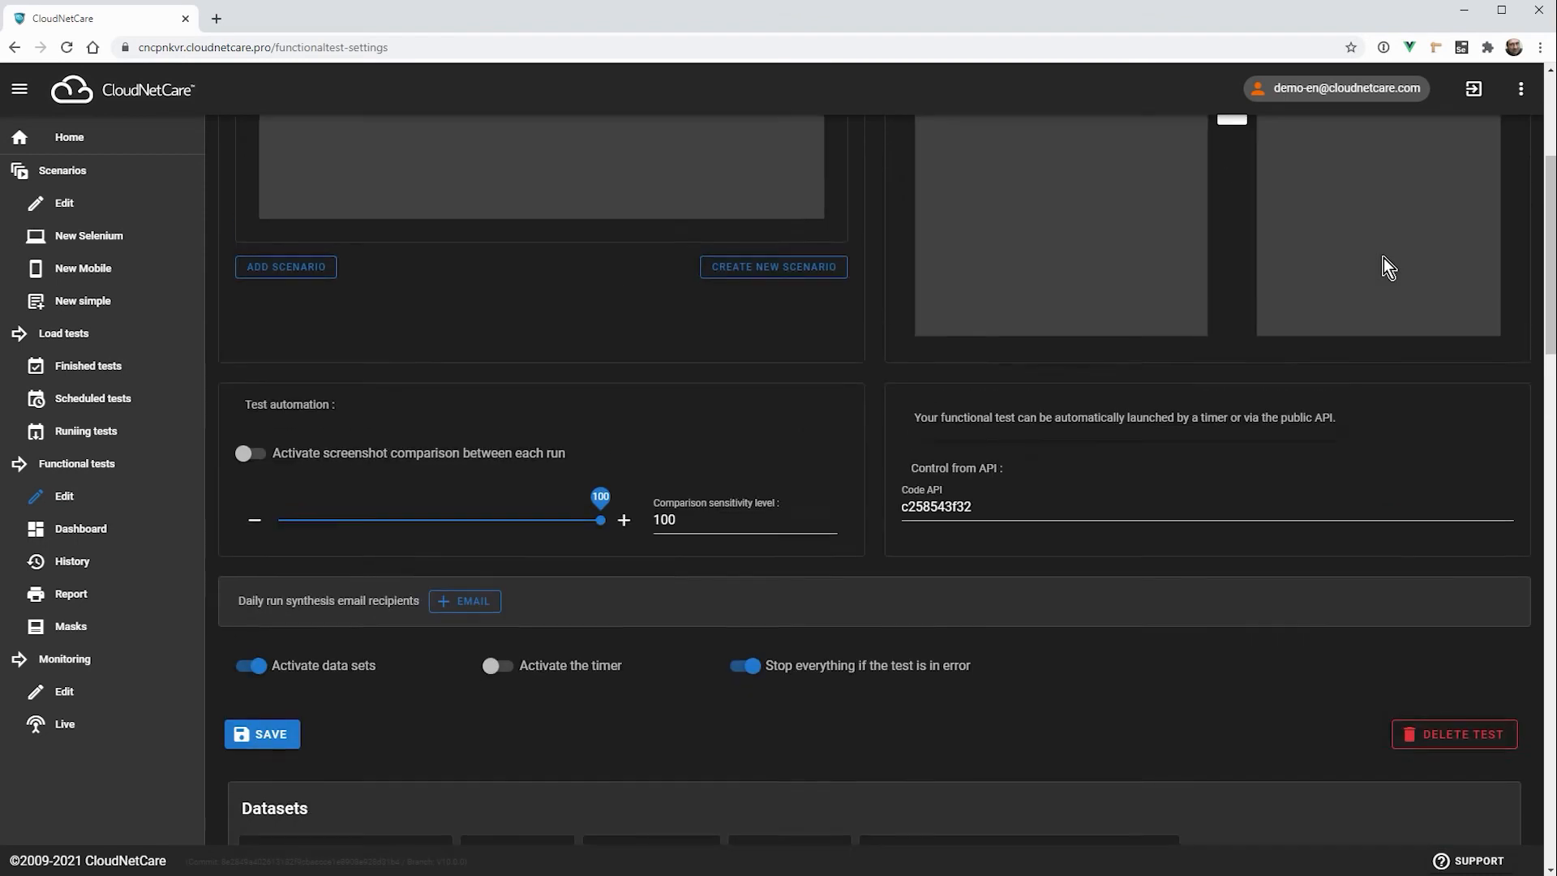
pyautogui.scroll(4, 1383, 258)
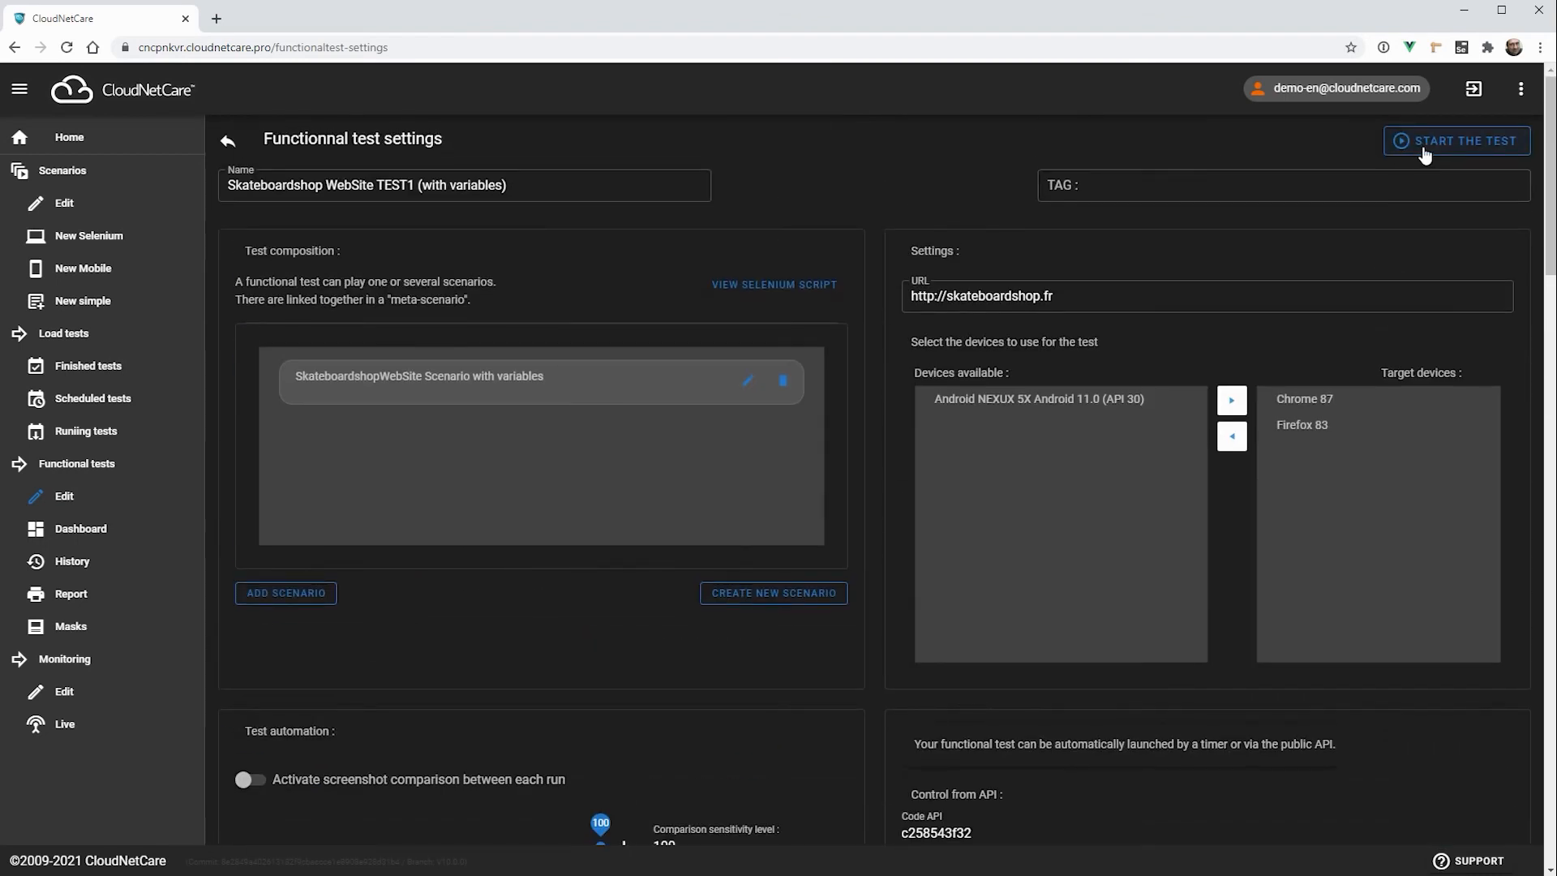
pyautogui.scroll(-4, 868, 414)
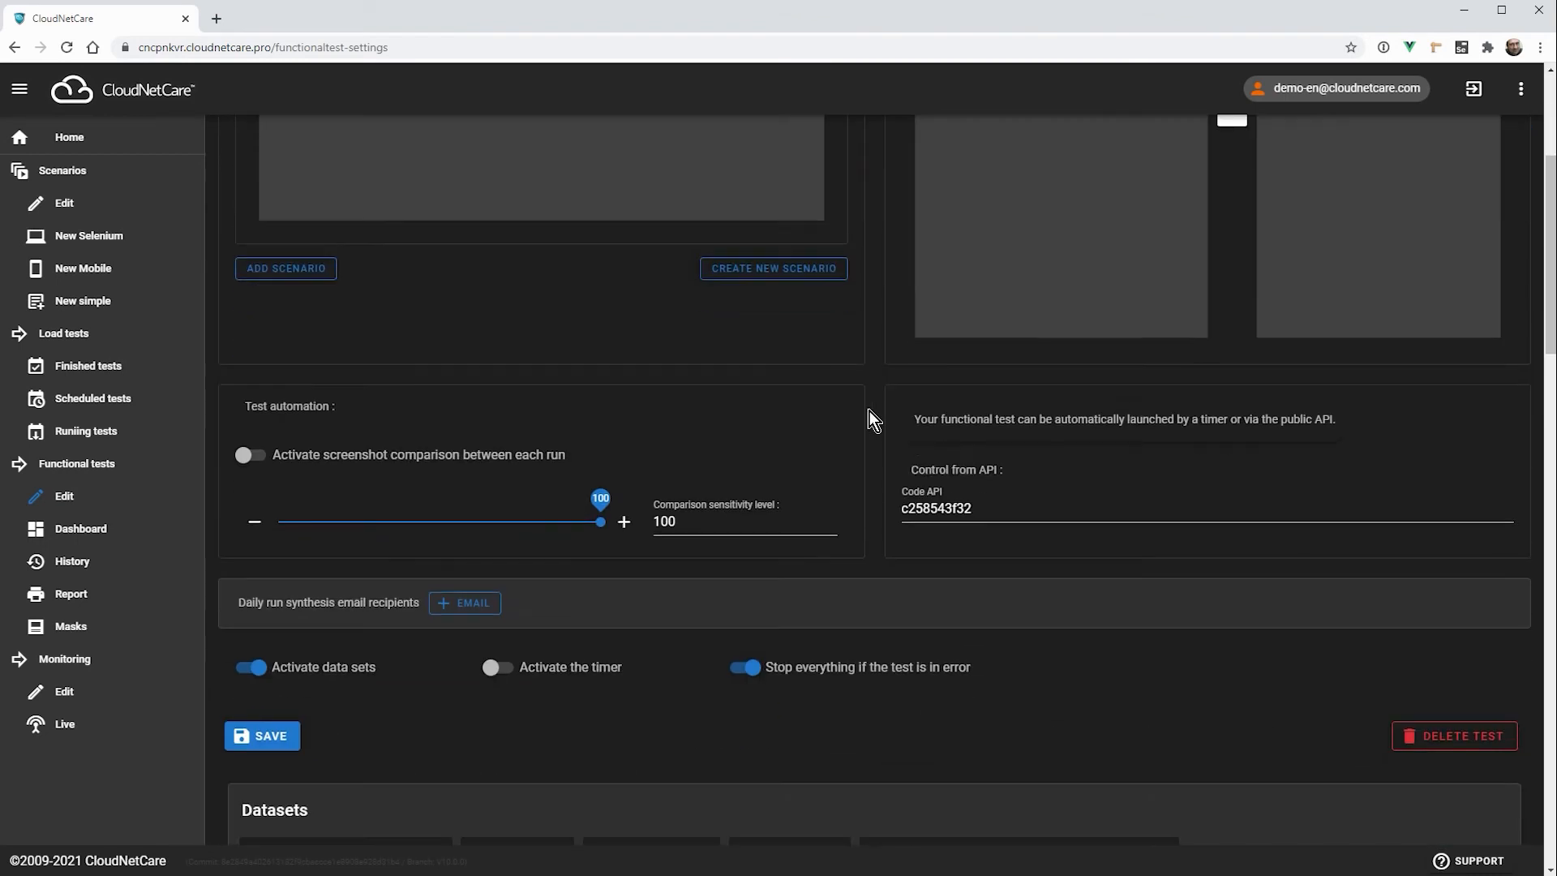
pyautogui.scroll(-4, 869, 410)
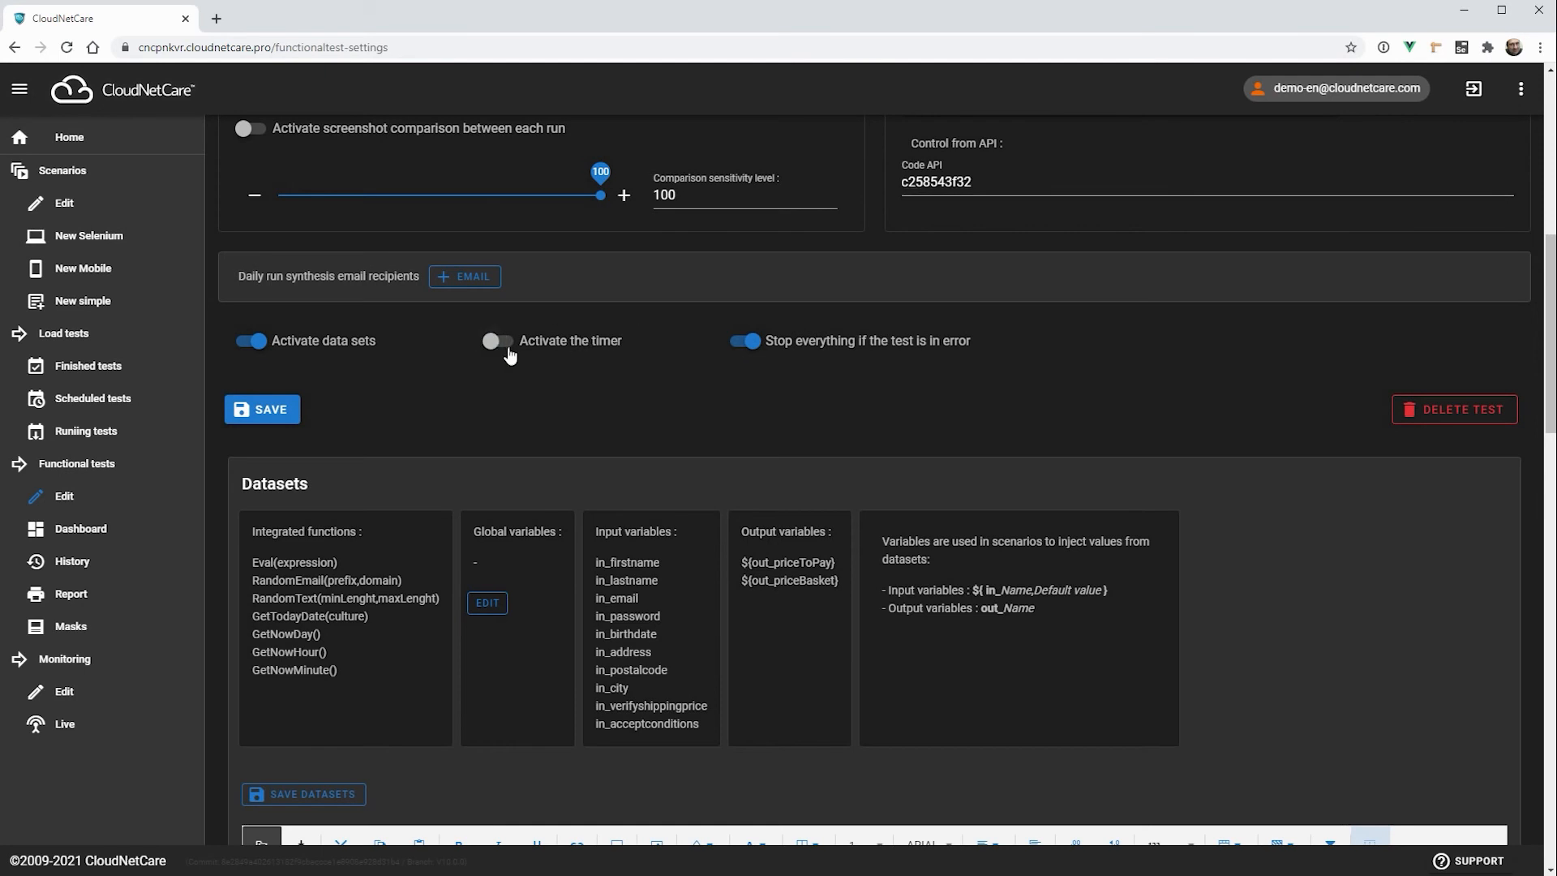
pyautogui.click(494, 340)
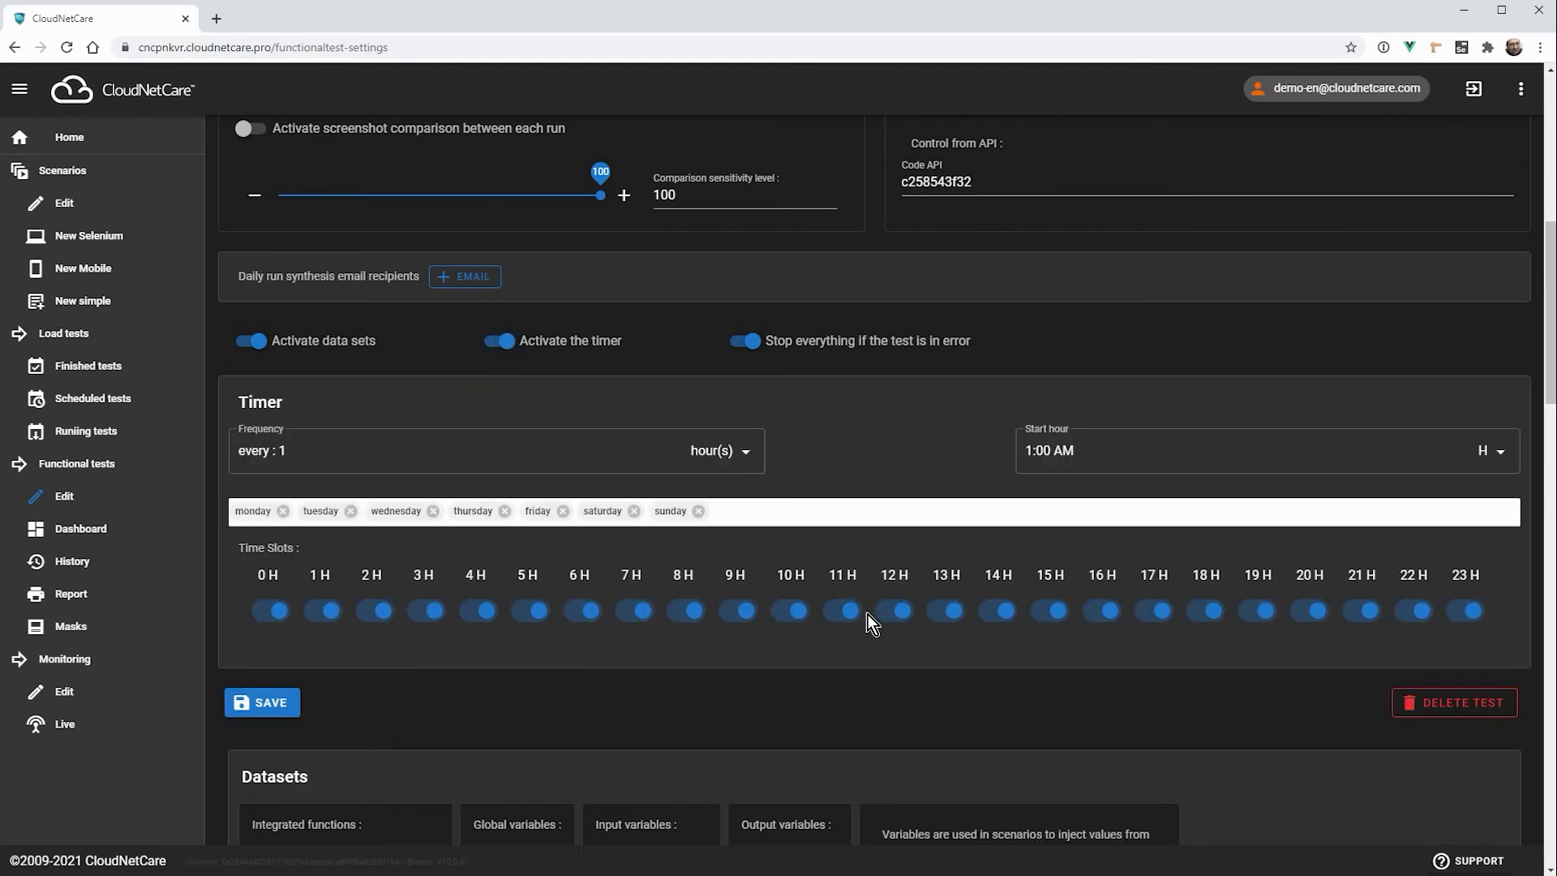
# Step: Open the last Chrome run of Skateboardshop WebSite TEST1 from the dashboard and review the steps played with the first Chrome 87 dataset
pyautogui.click(79, 531)
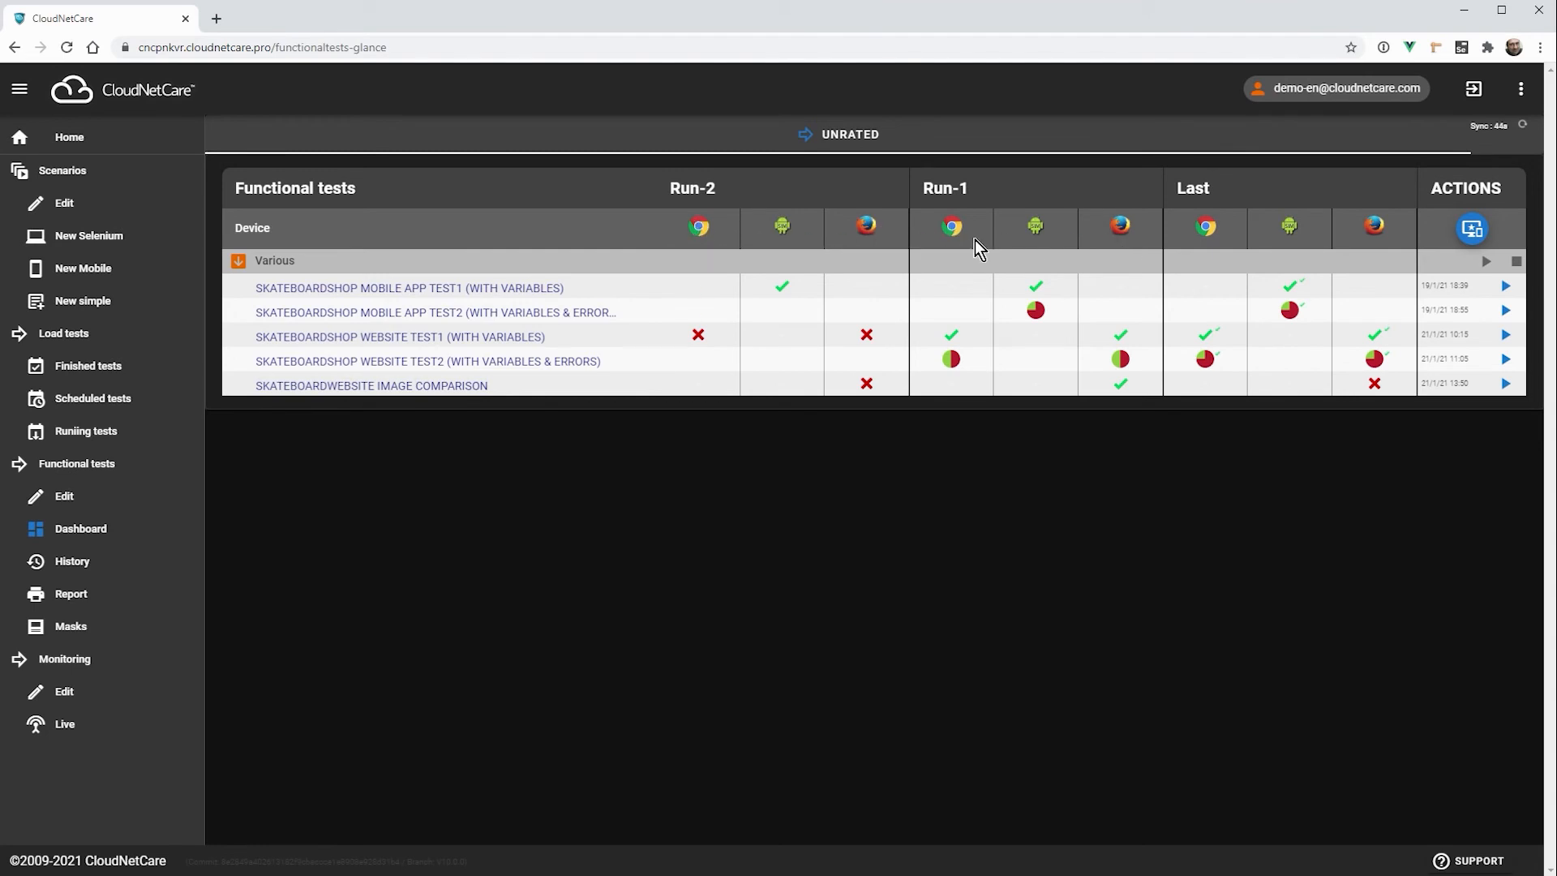
pyautogui.moveTo(1200, 346)
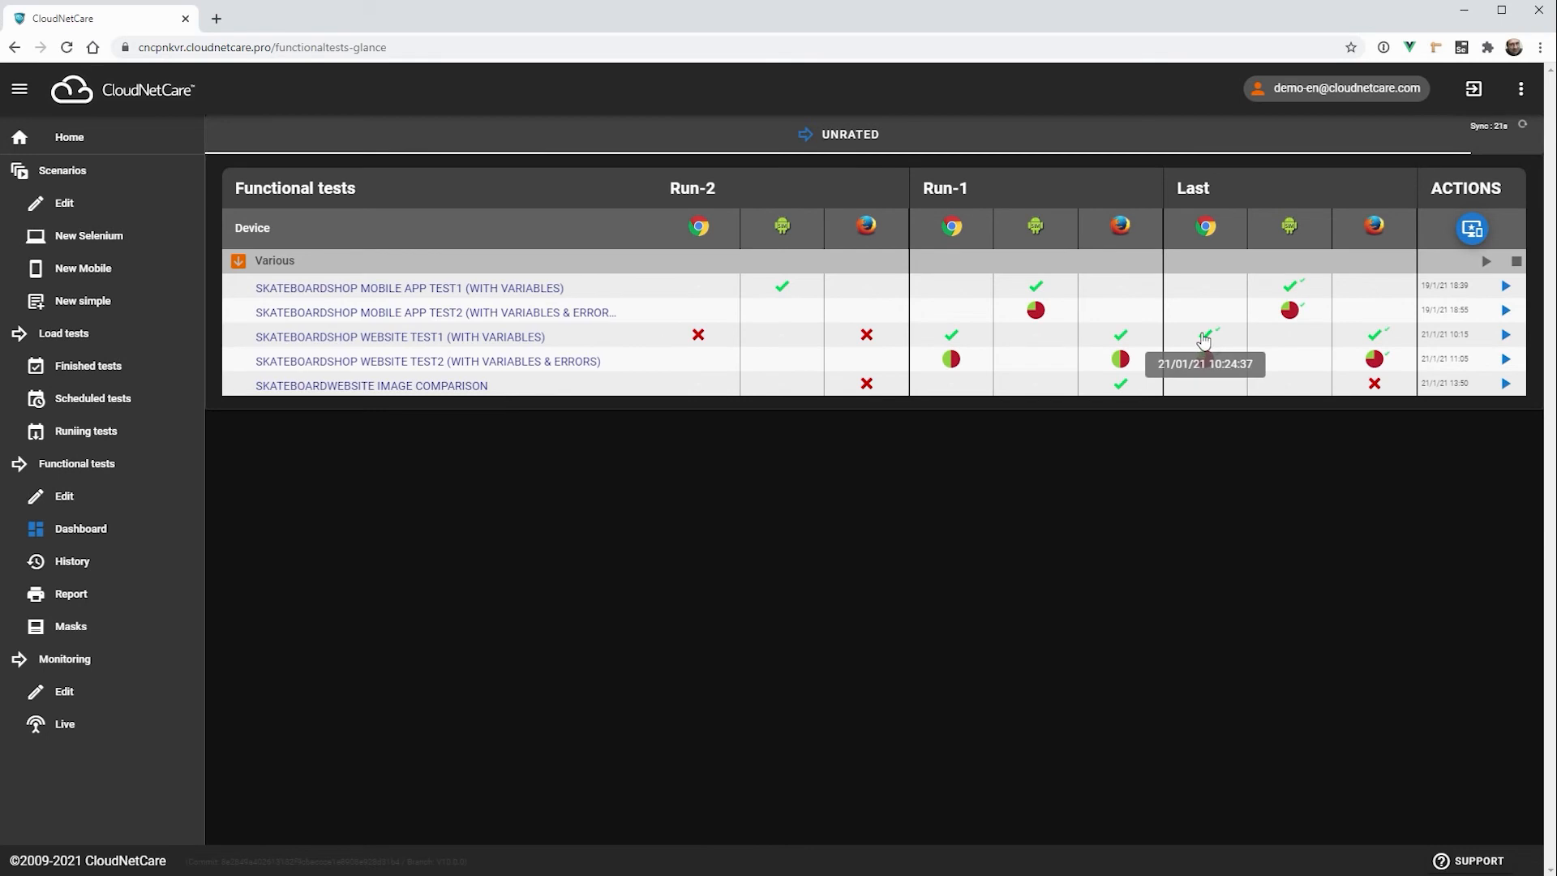
pyautogui.click(1203, 339)
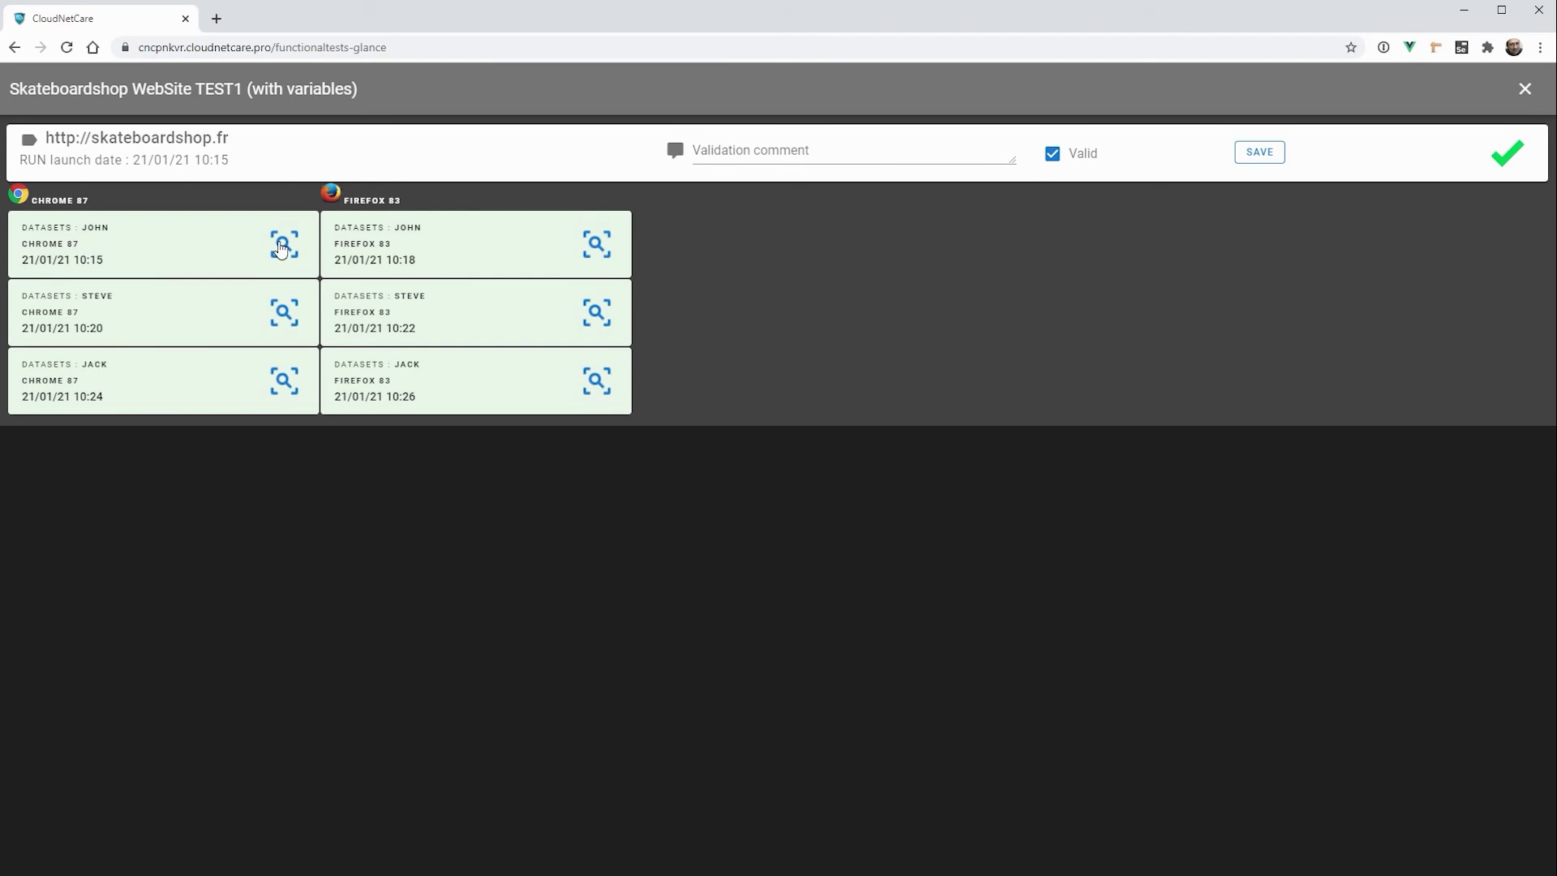
pyautogui.click(282, 248)
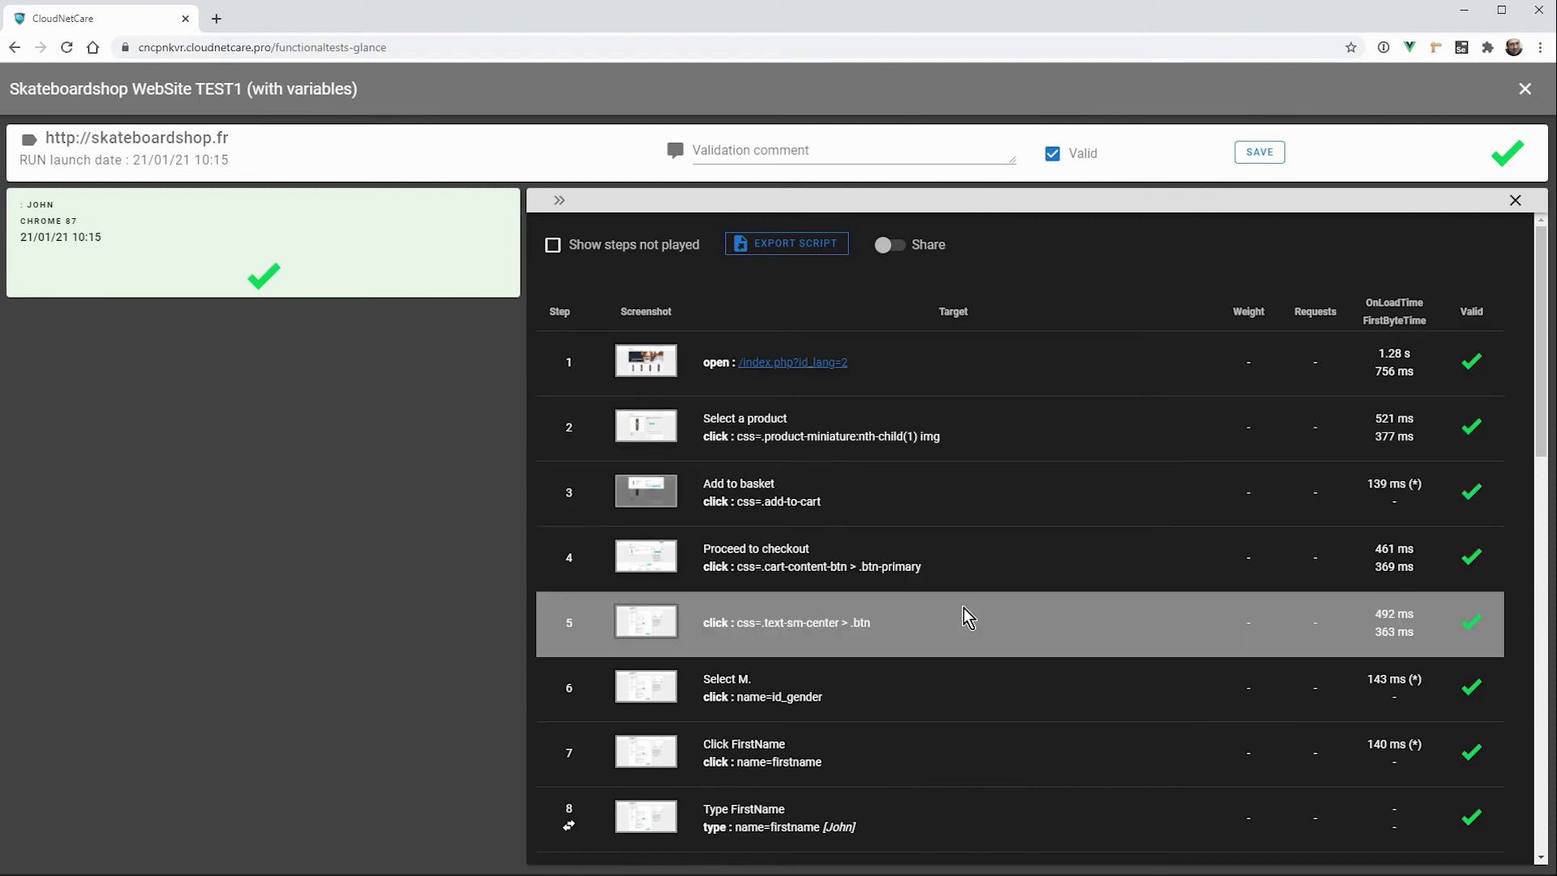
pyautogui.scroll(-5, 965, 617)
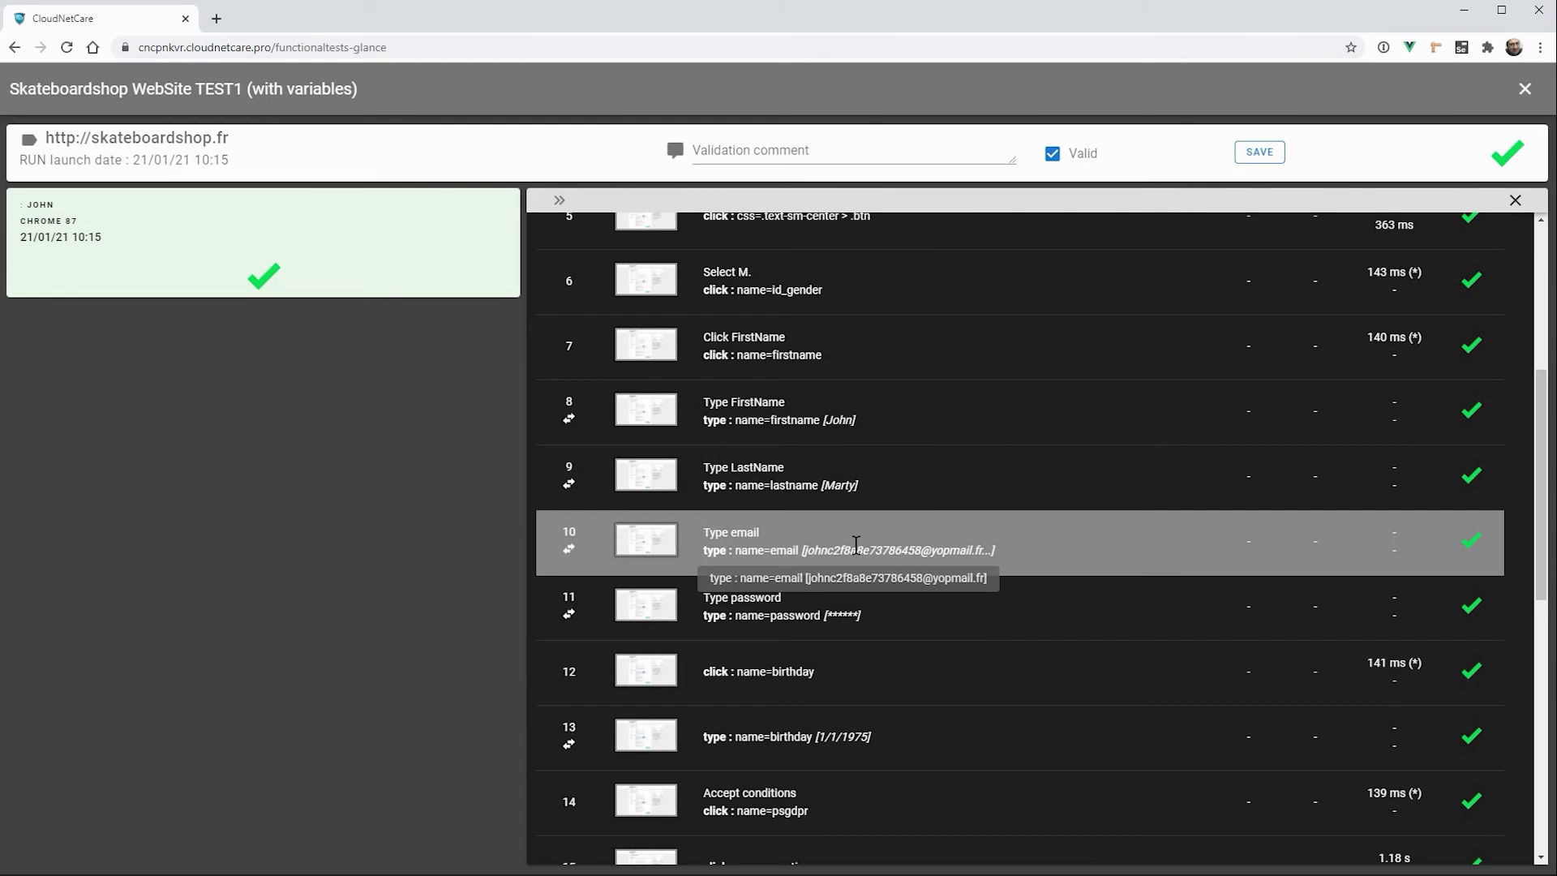
# Step: Activate sharing of the first Chrome 87 dataset's result, show the validation comment field, and close the run
pyautogui.scroll(3, 1051, 506)
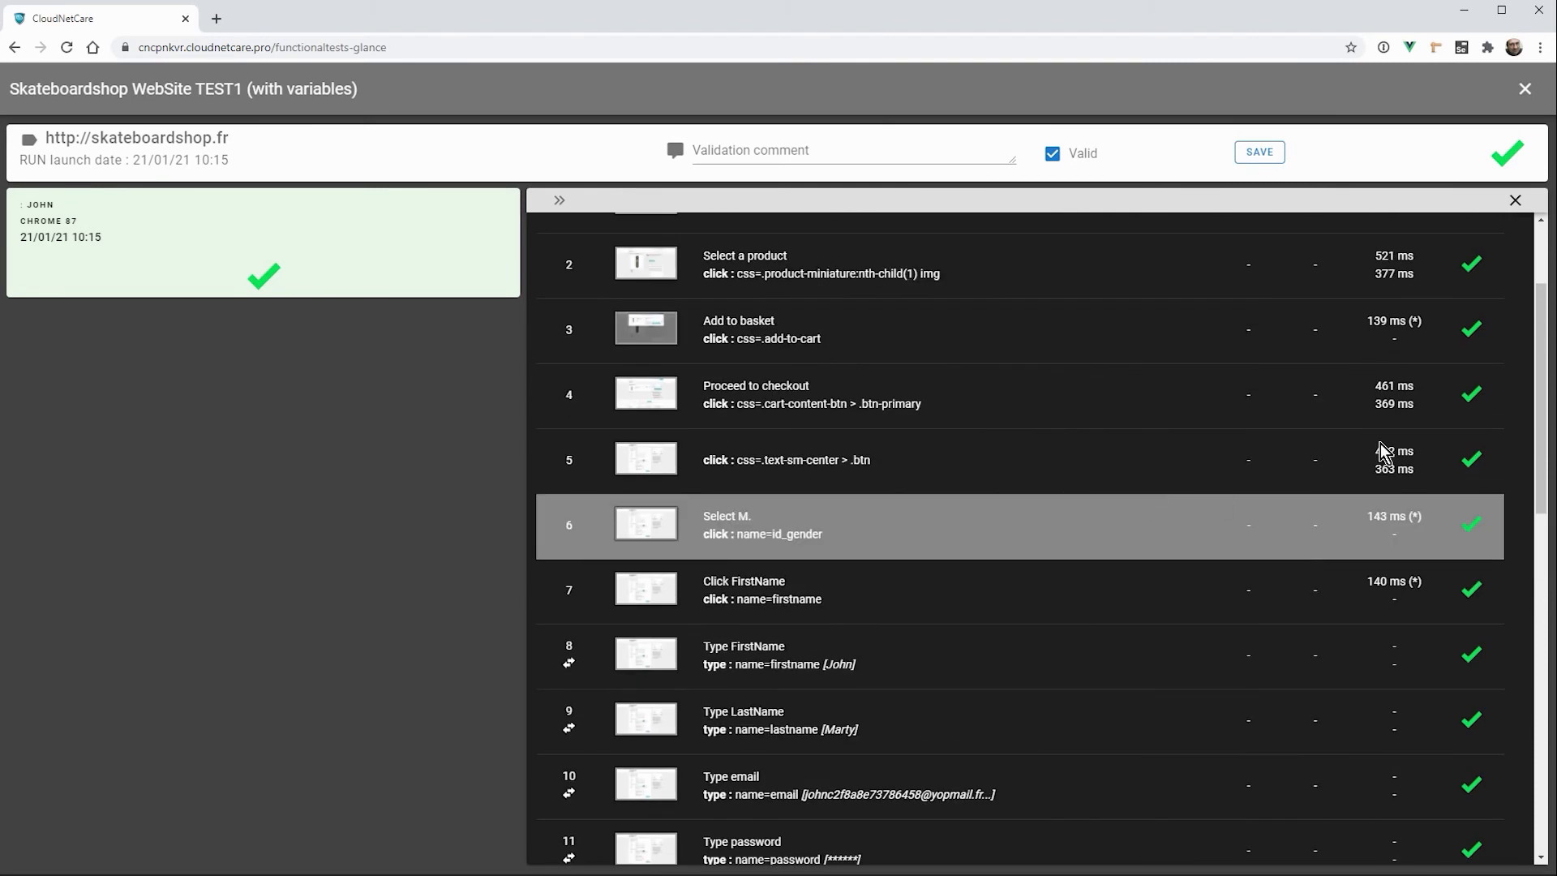
pyautogui.scroll(2, 1372, 445)
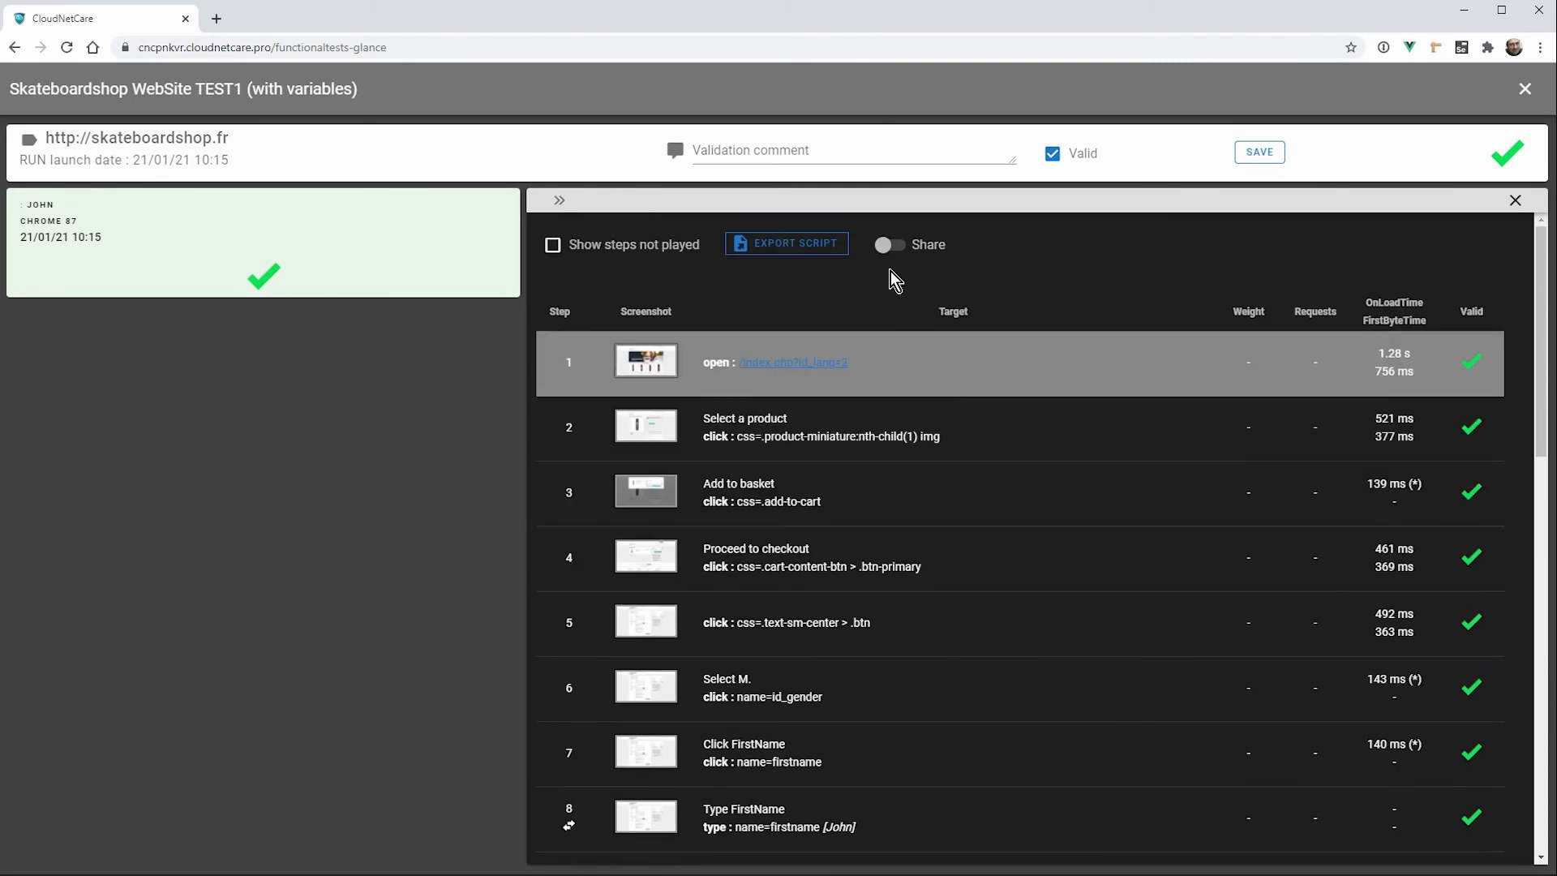
pyautogui.click(891, 246)
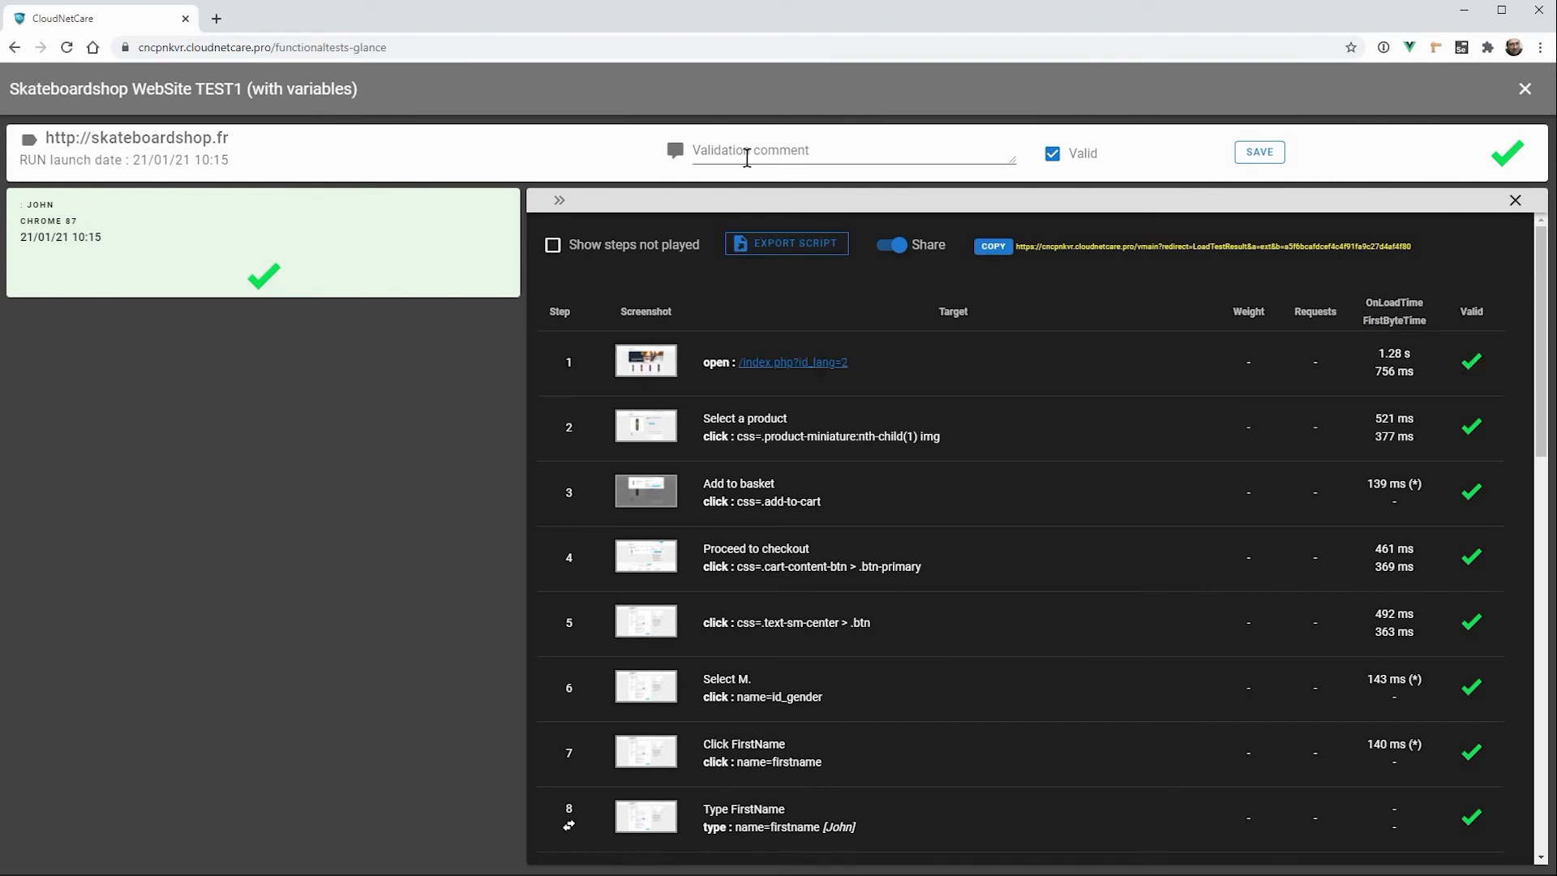
pyautogui.click(744, 154)
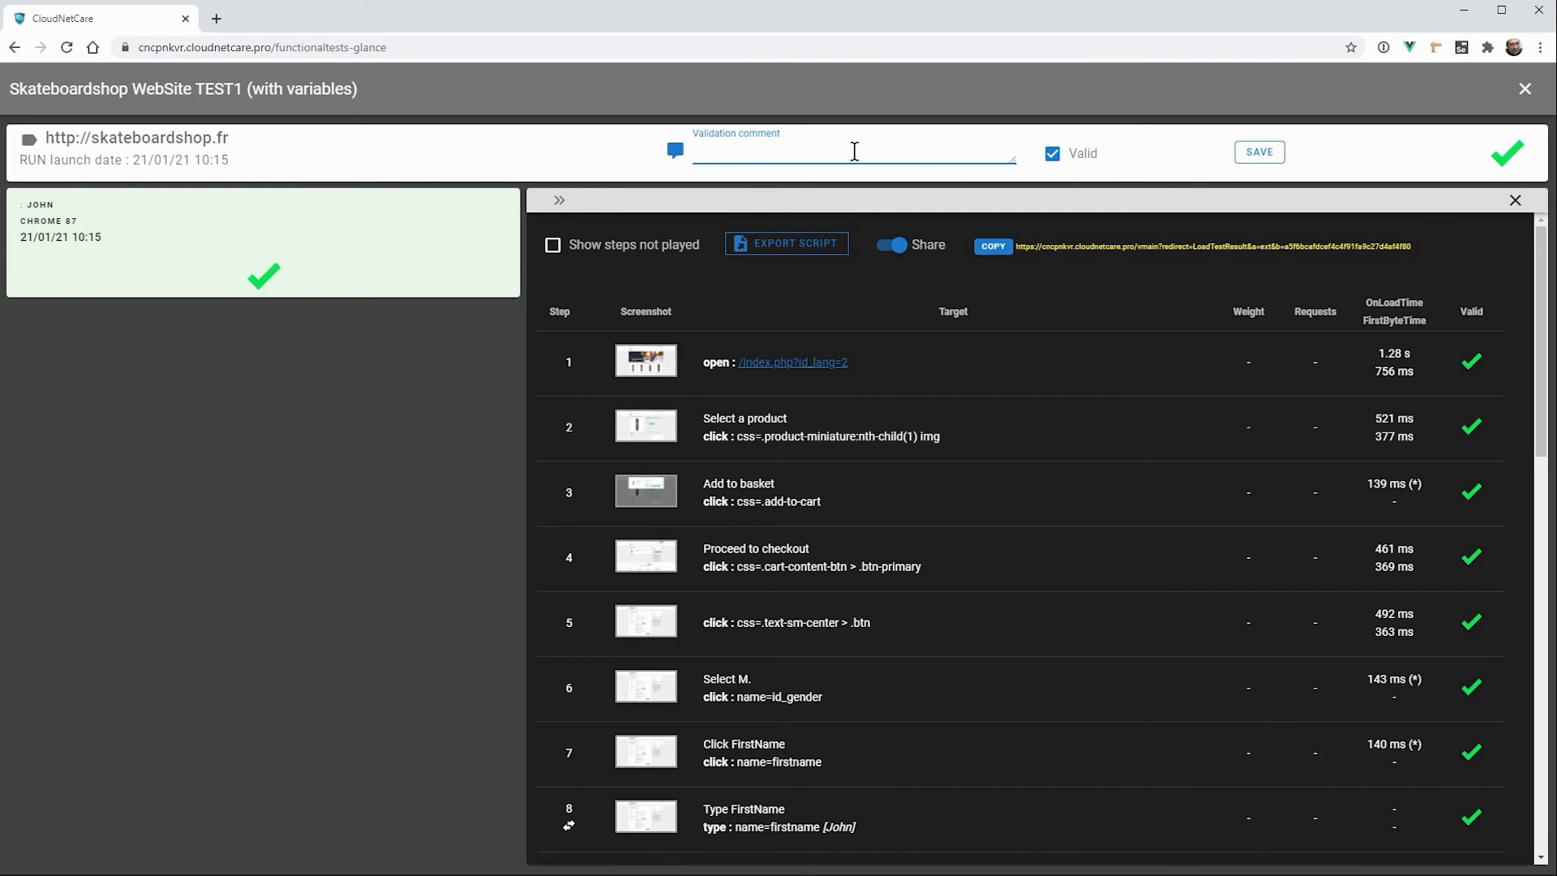
pyautogui.click(1517, 93)
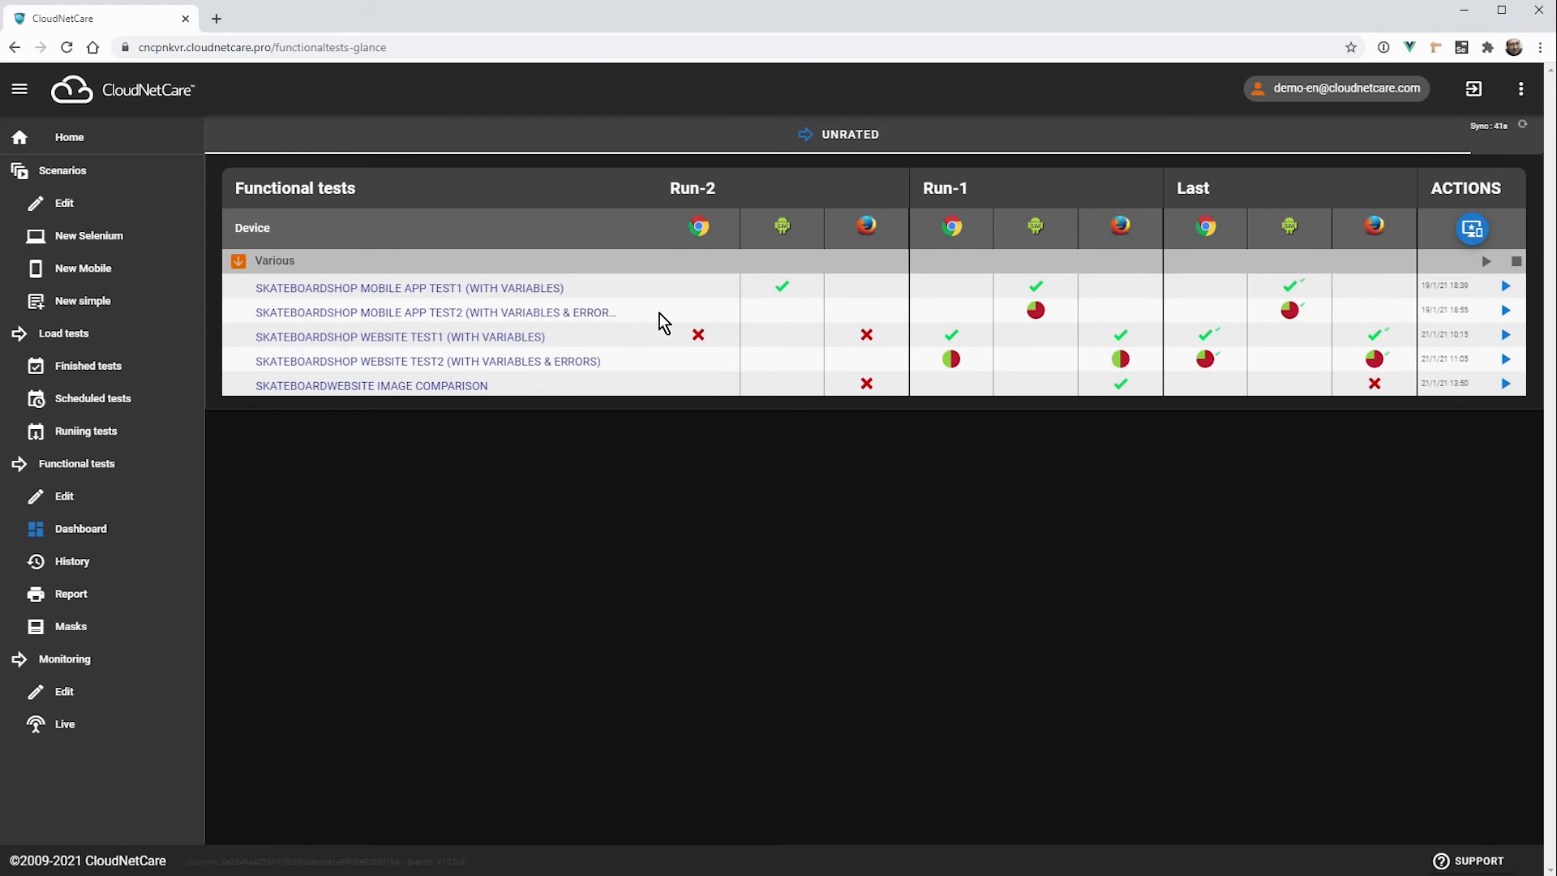
# Step: Open the settings of Skateboardshop WebSite TEST2 (with variables & ERRORS) and check the in_verifyshippingprice row of its datasets
pyautogui.click(575, 361)
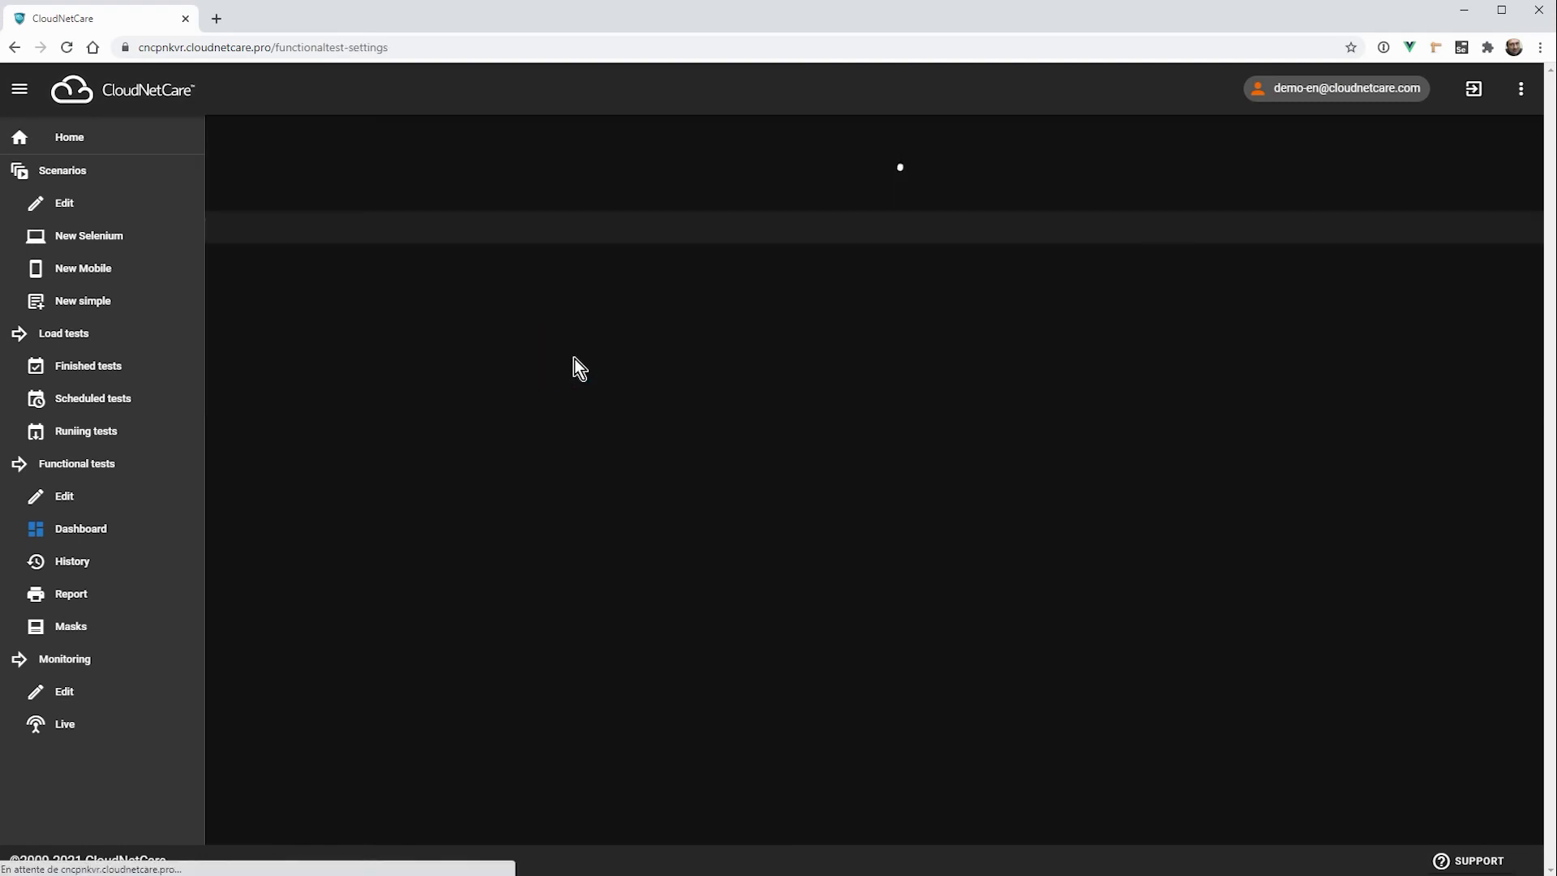
pyautogui.scroll(-12, 887, 324)
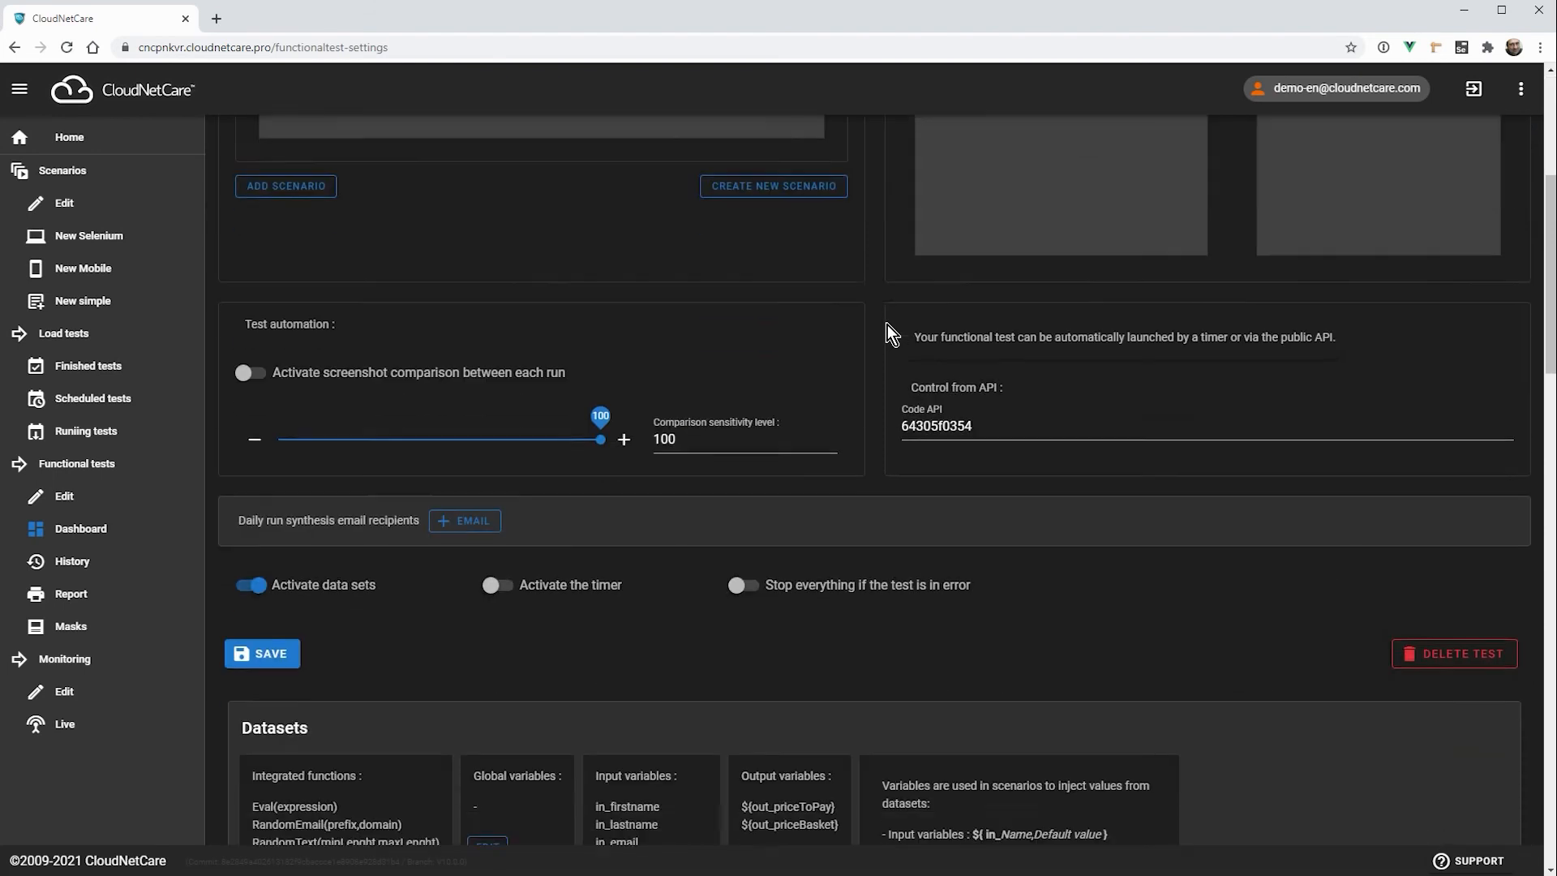
pyautogui.scroll(-1, 887, 325)
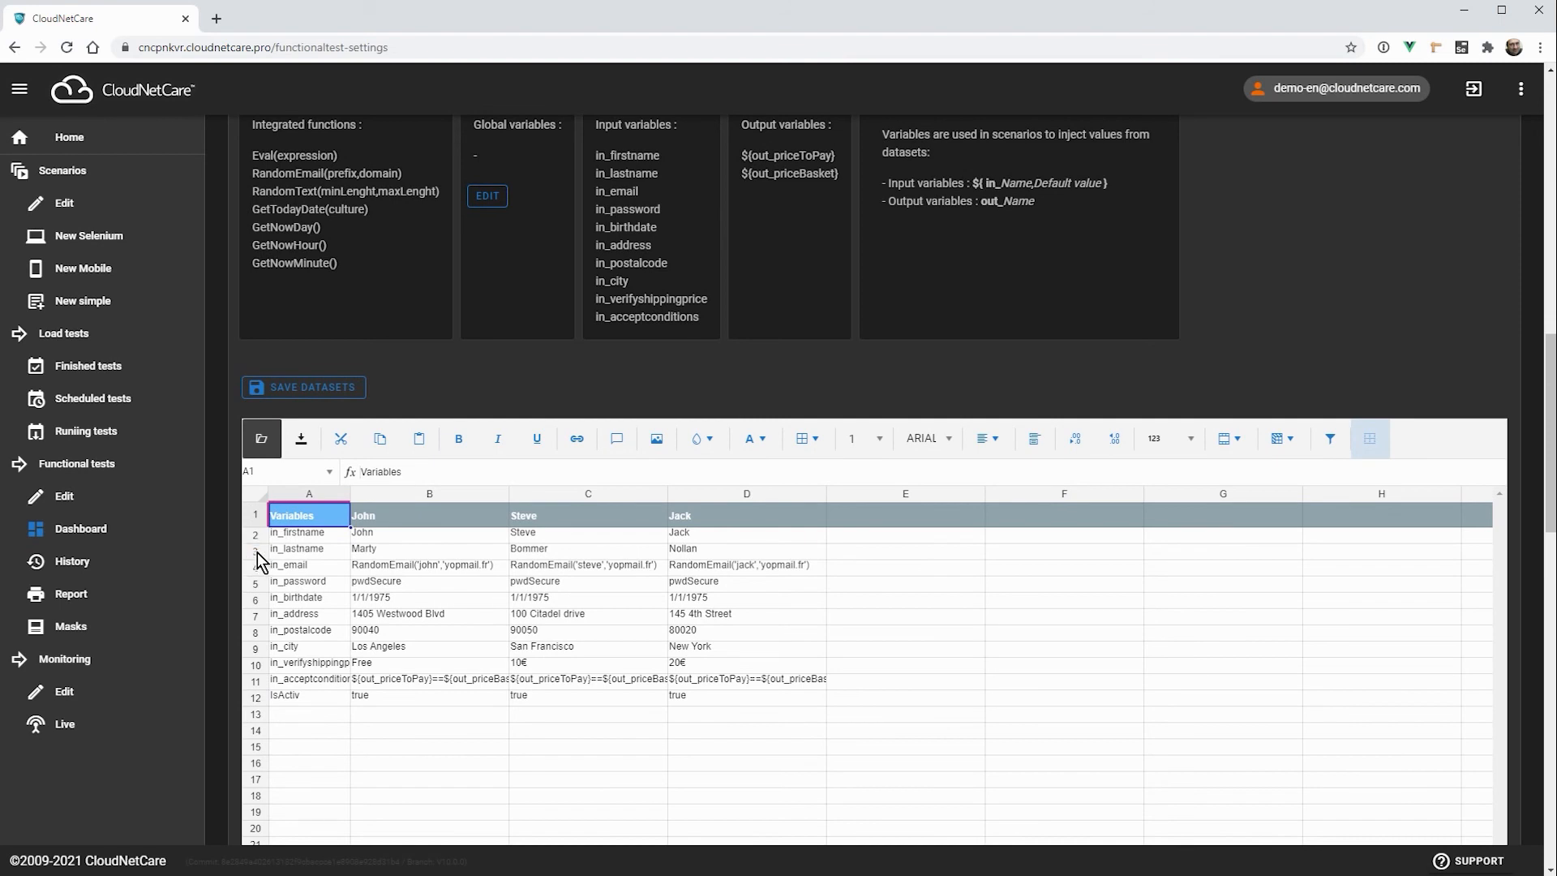
pyautogui.click(258, 667)
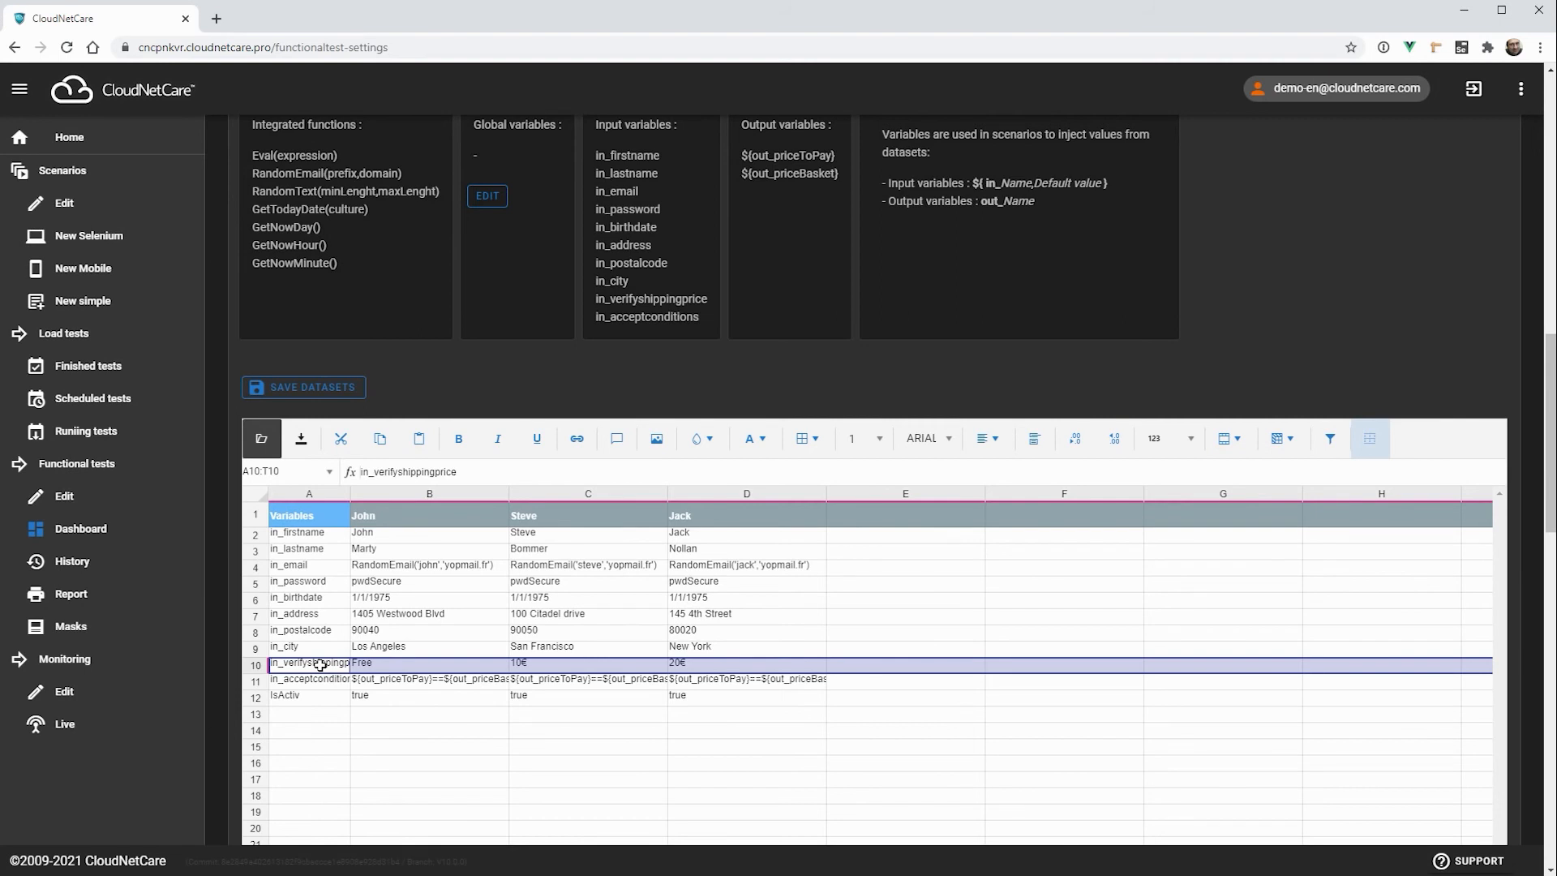
# Step: Compare the second and third datasets of TEST2 and check the in_verifyshippingprice value of each
pyautogui.click(556, 516)
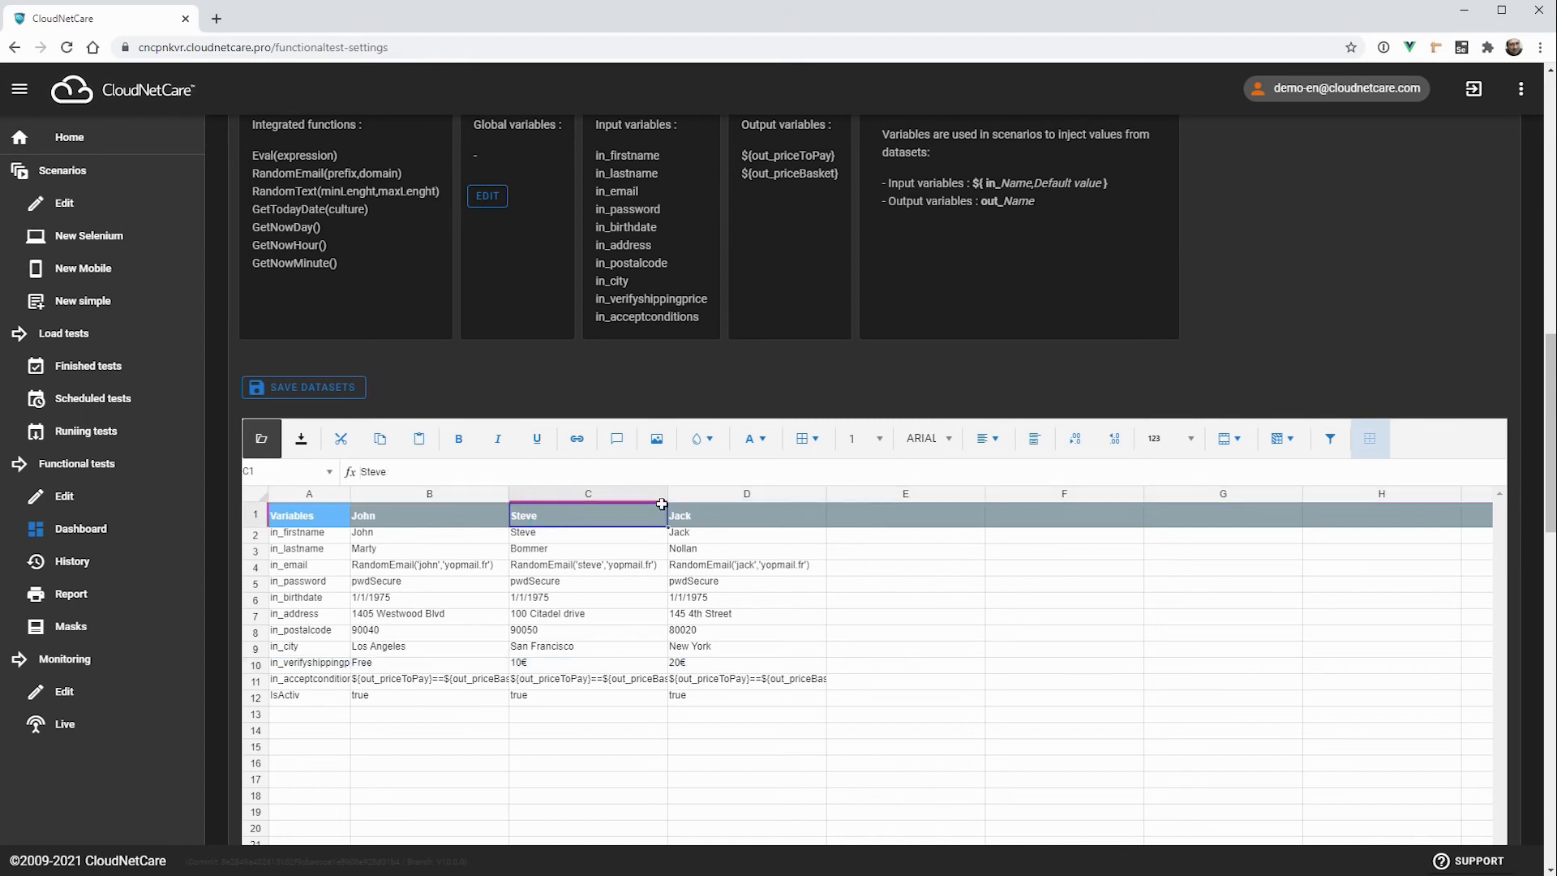
pyautogui.click(590, 494)
pyautogui.click(765, 498)
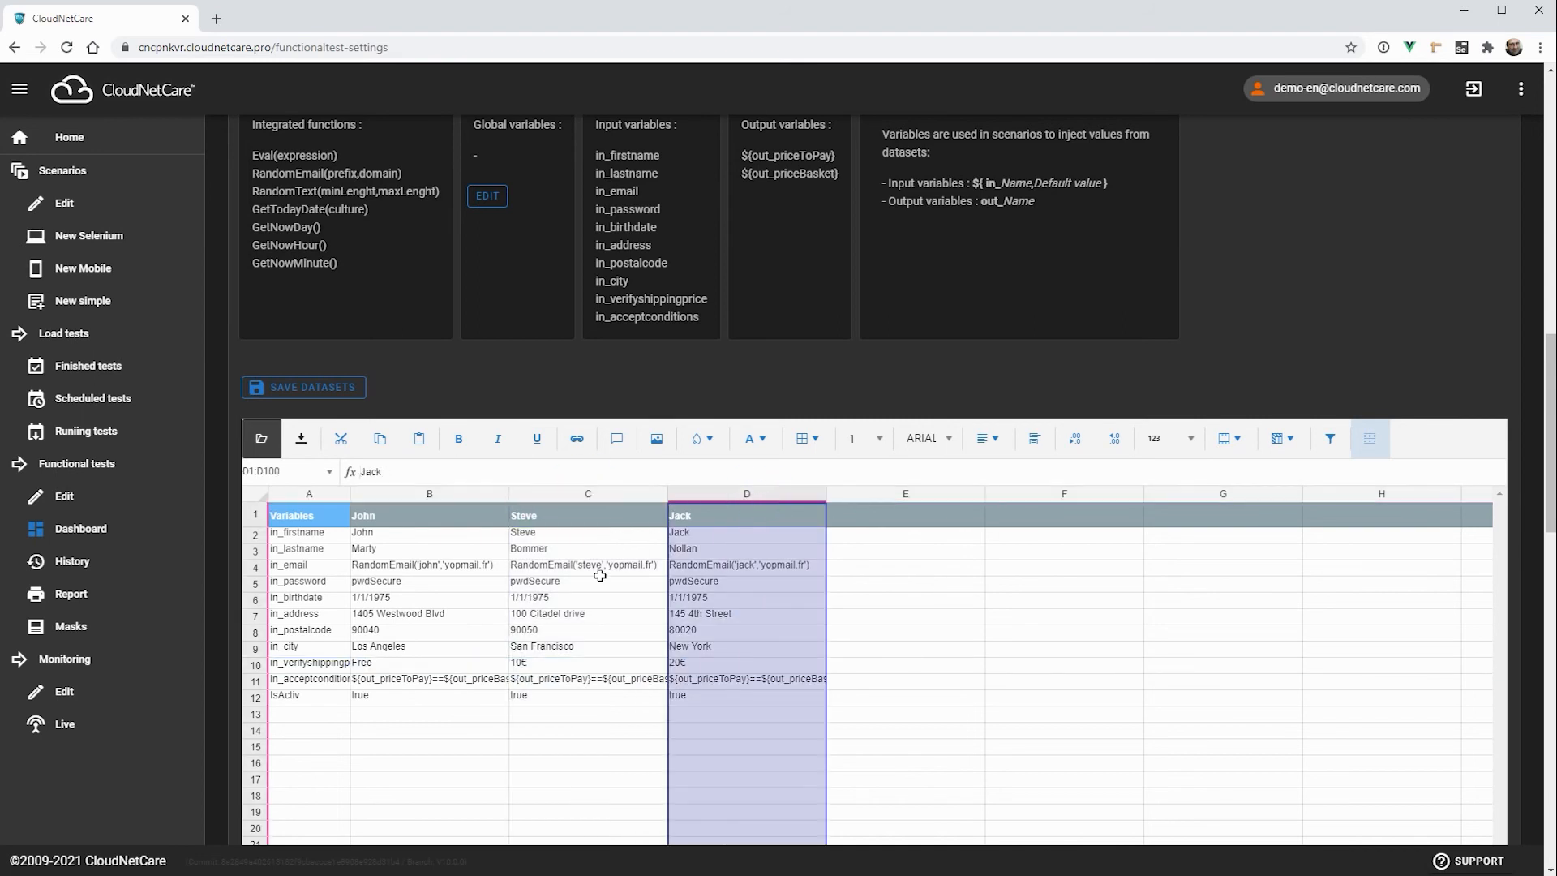
pyautogui.click(520, 665)
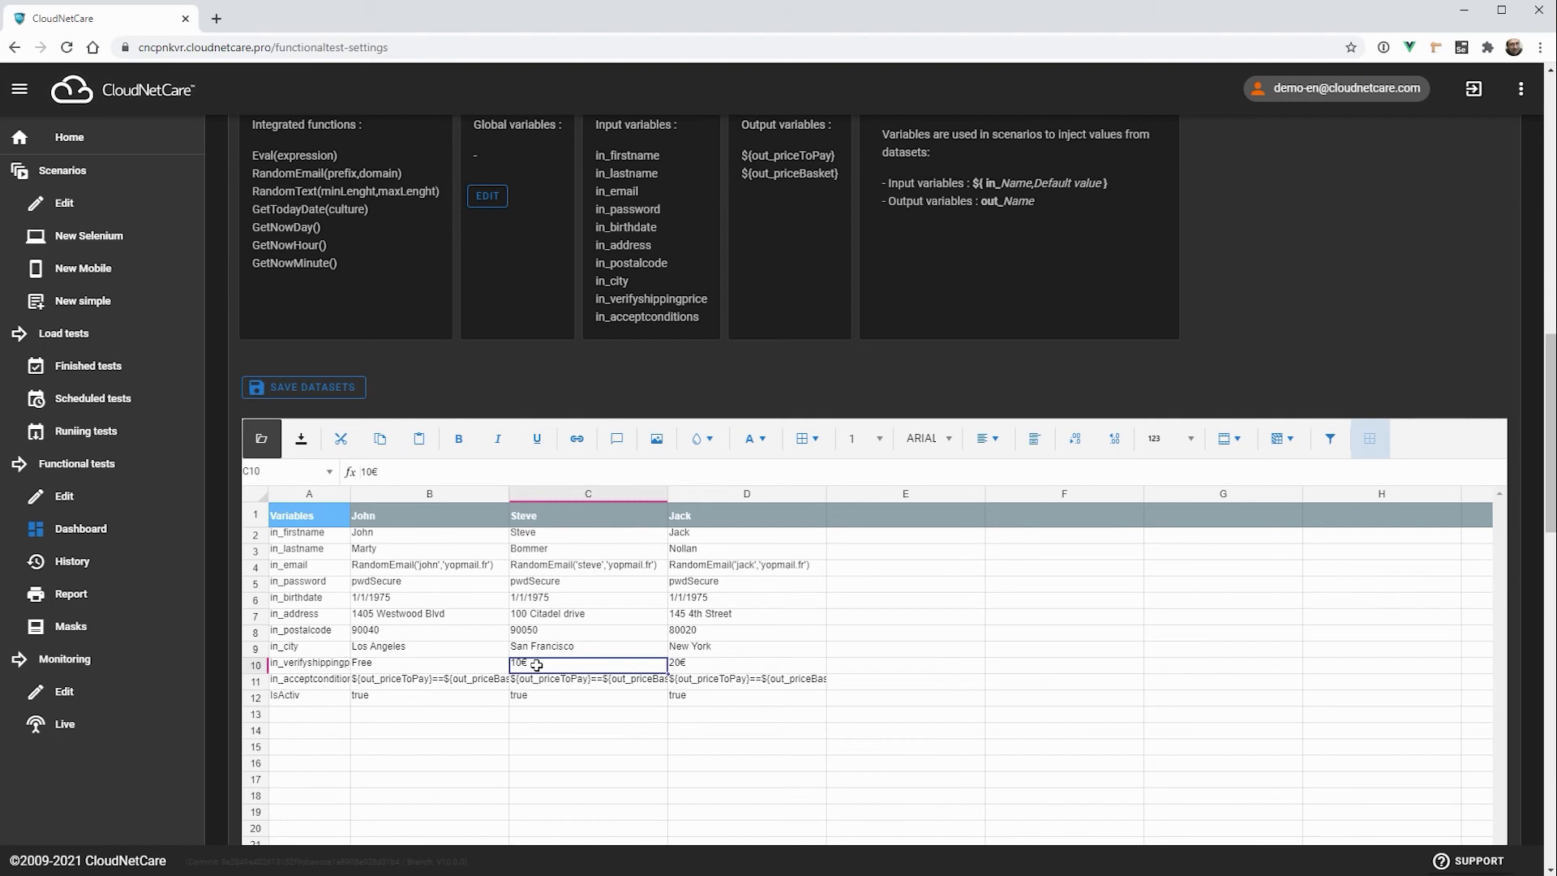
pyautogui.click(714, 495)
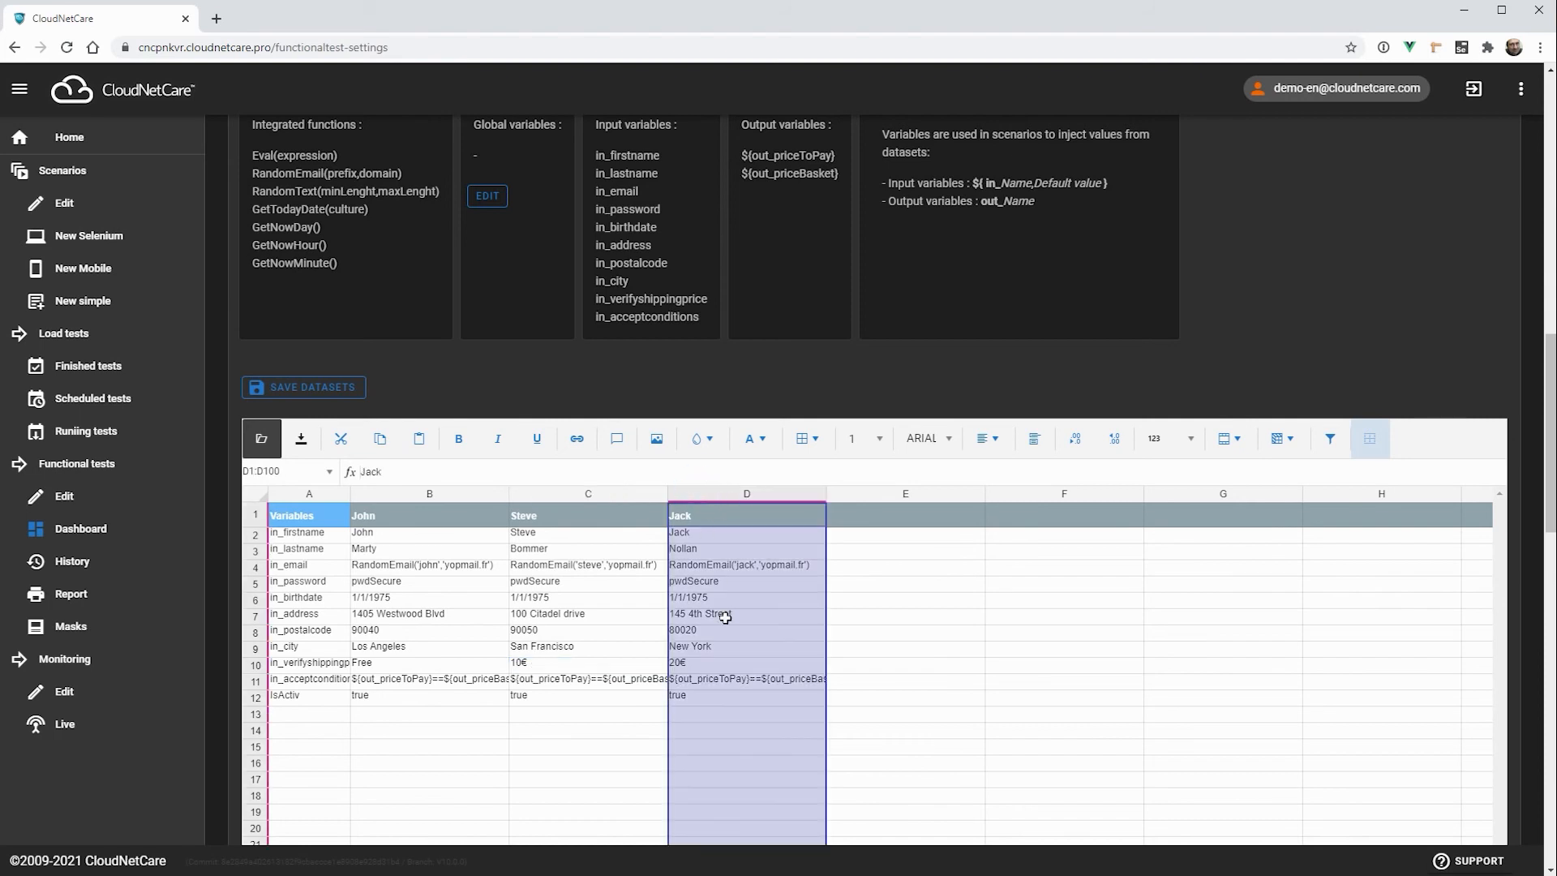
pyautogui.click(676, 667)
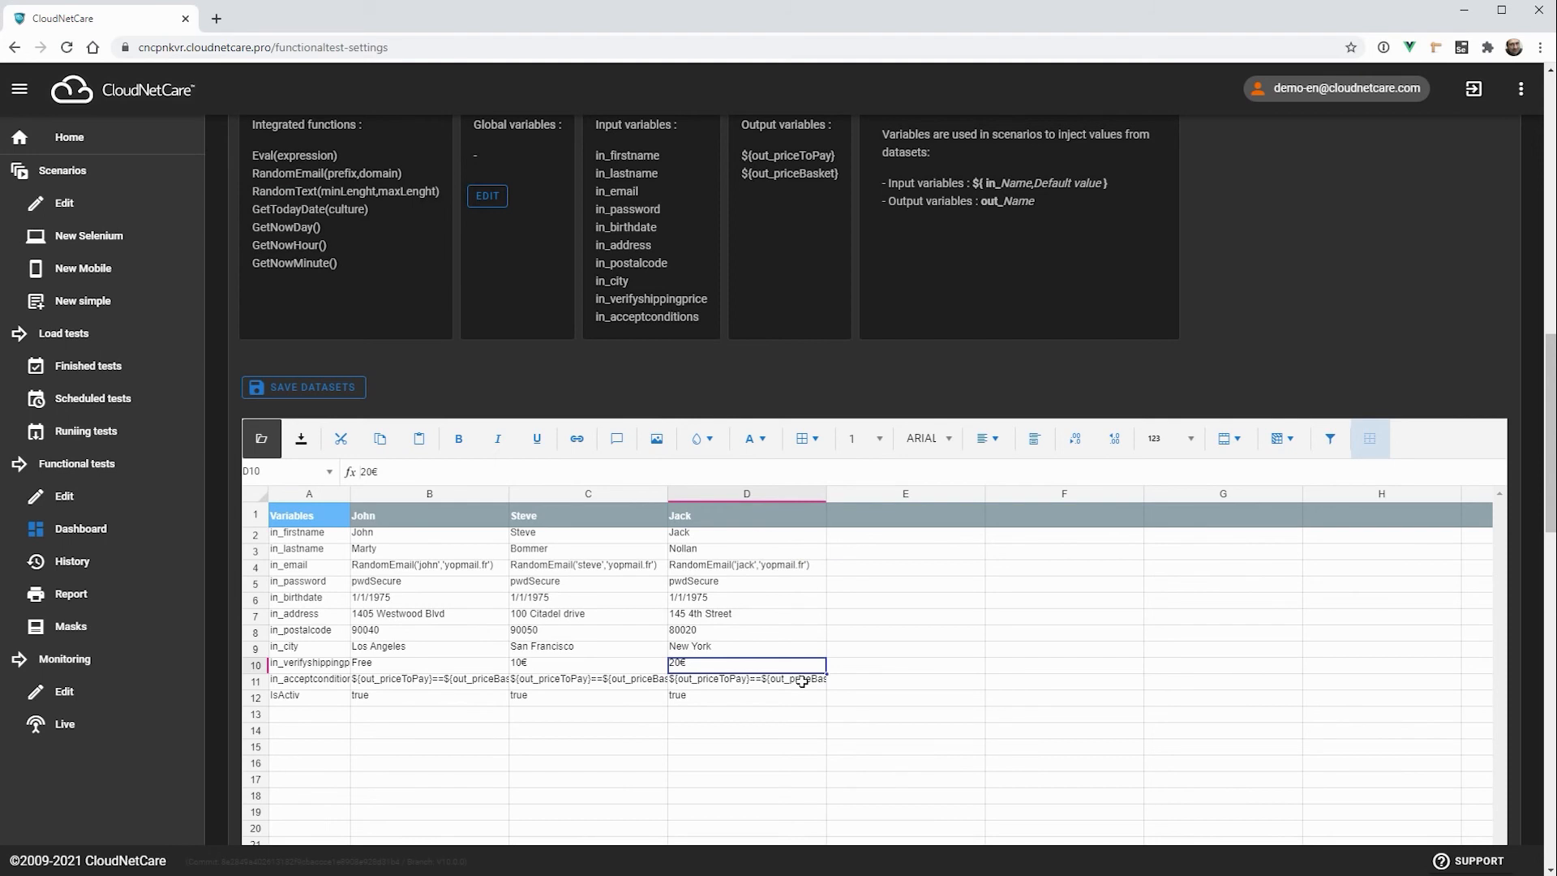
# Step: Open the last Chrome run of Skateboardshop WebSite TEST2 from the dashboard and highlight the error messages of the second and third Chrome 87 datasets
pyautogui.scroll(5, 1242, 325)
pyautogui.scroll(10, 1242, 321)
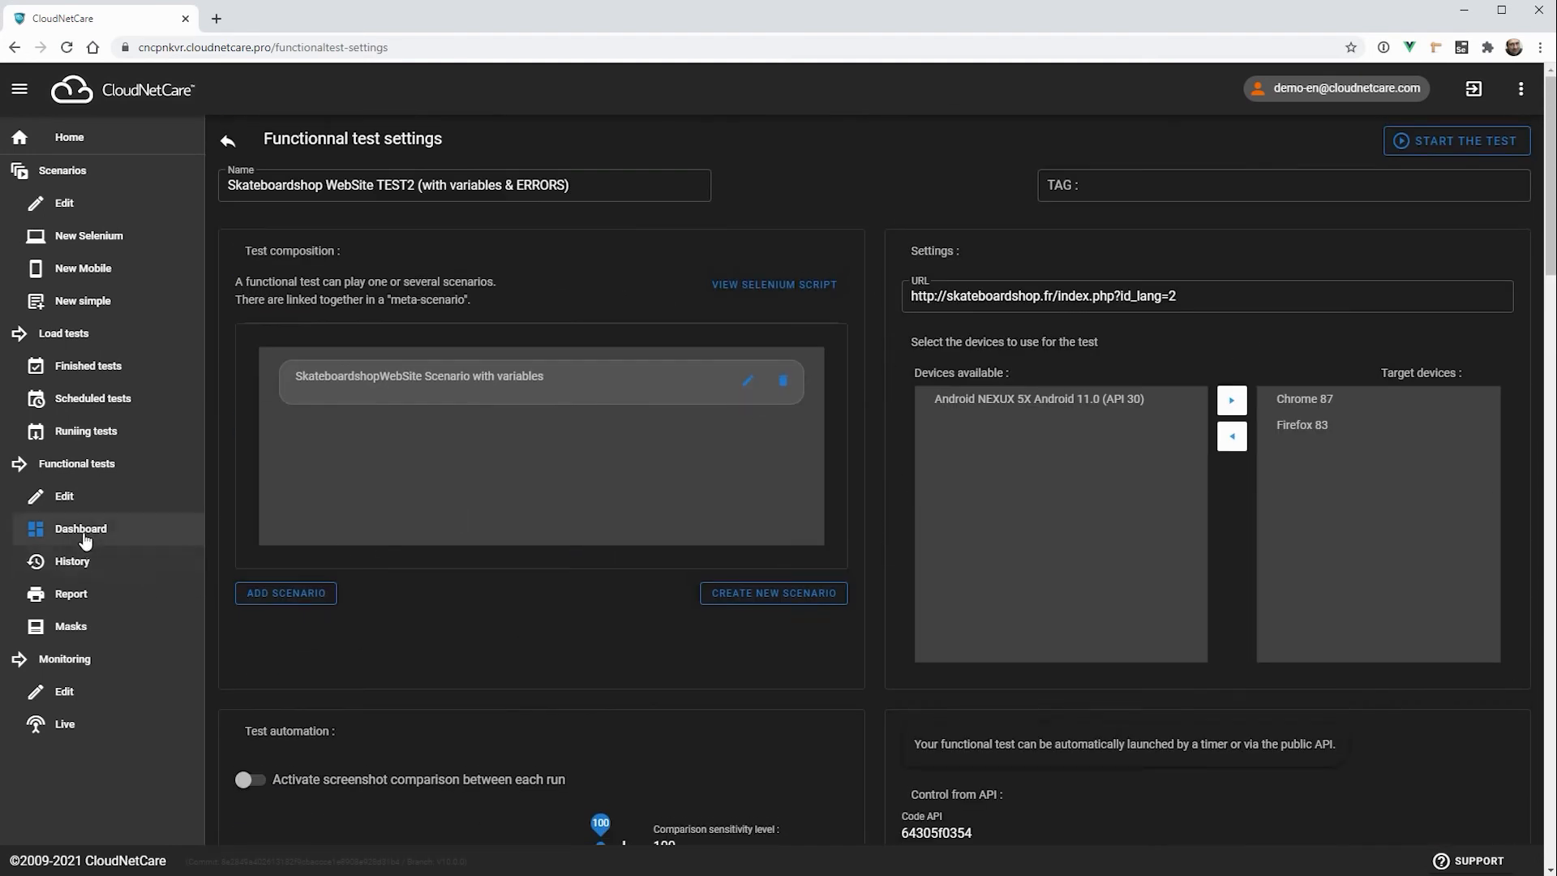
pyautogui.click(85, 531)
pyautogui.moveTo(1206, 365)
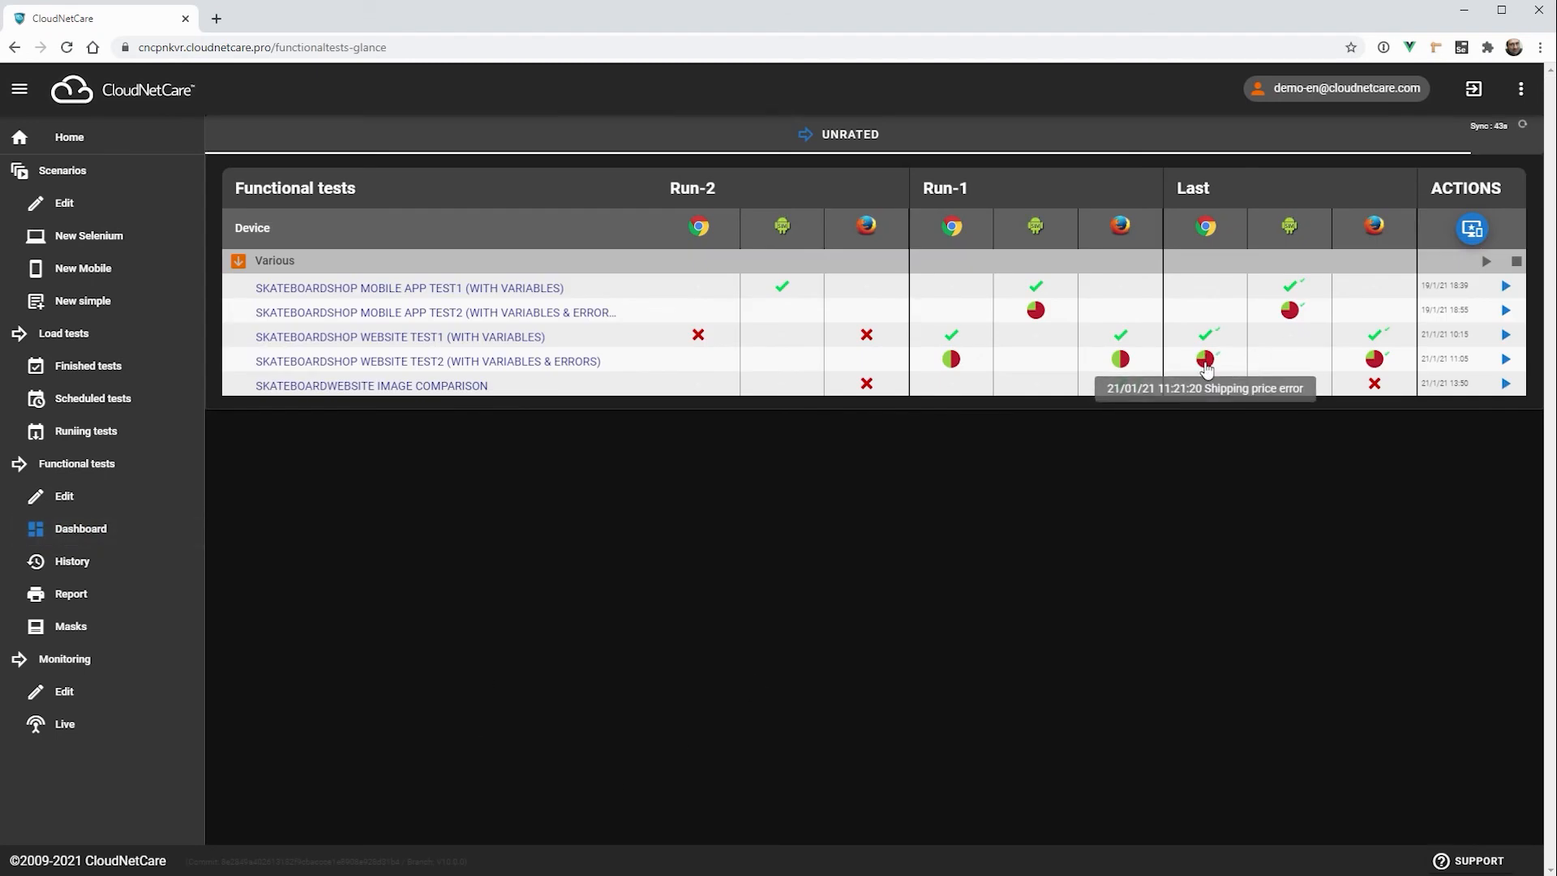
pyautogui.click(1206, 362)
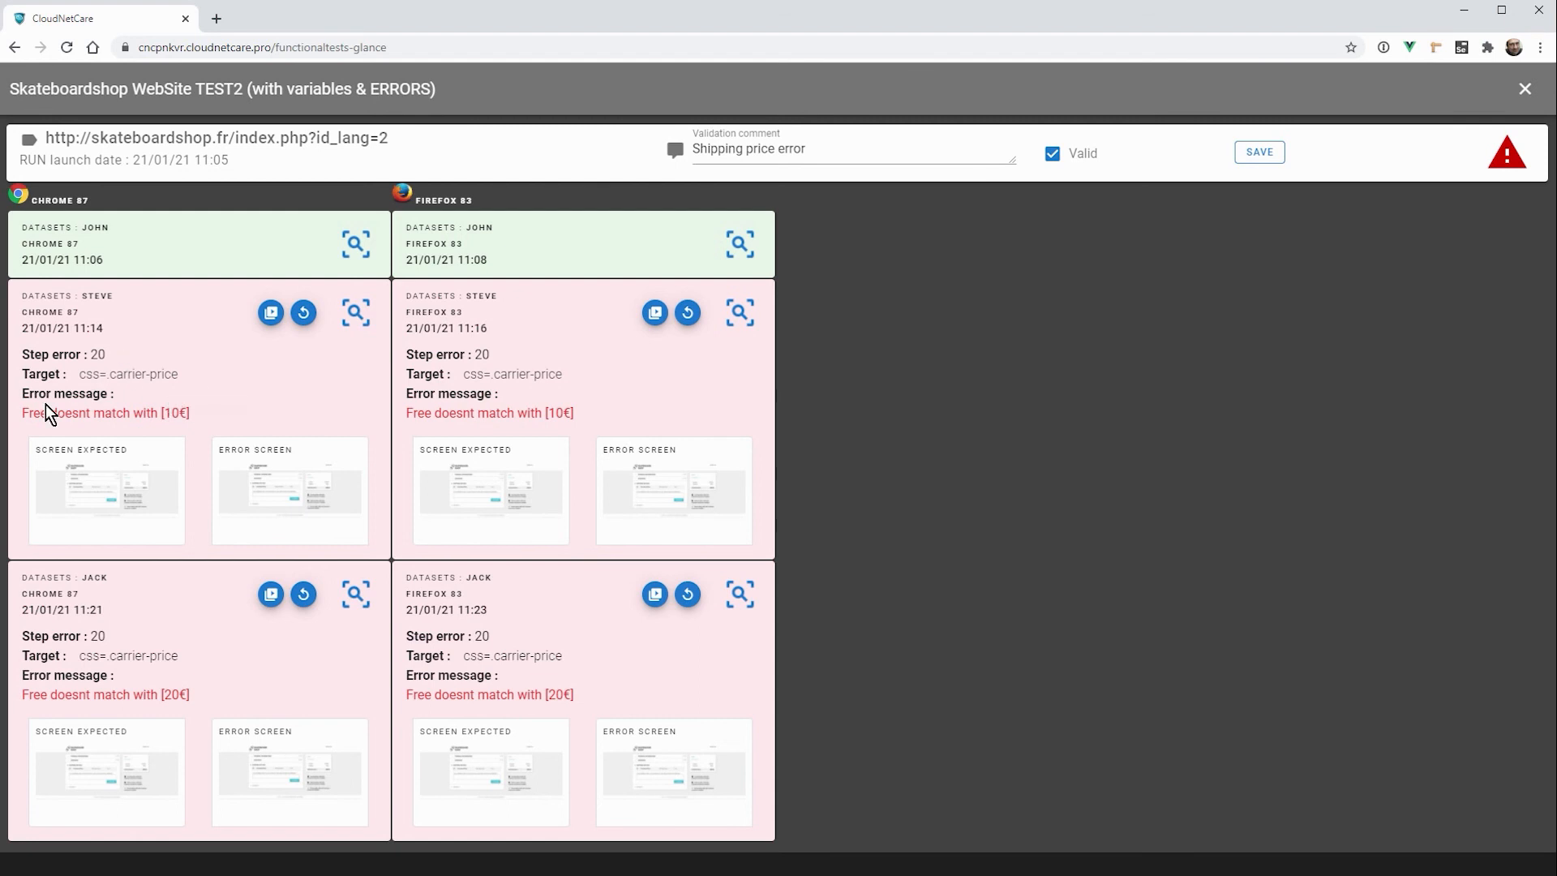
pyautogui.moveTo(22, 412); pyautogui.dragTo(197, 405)
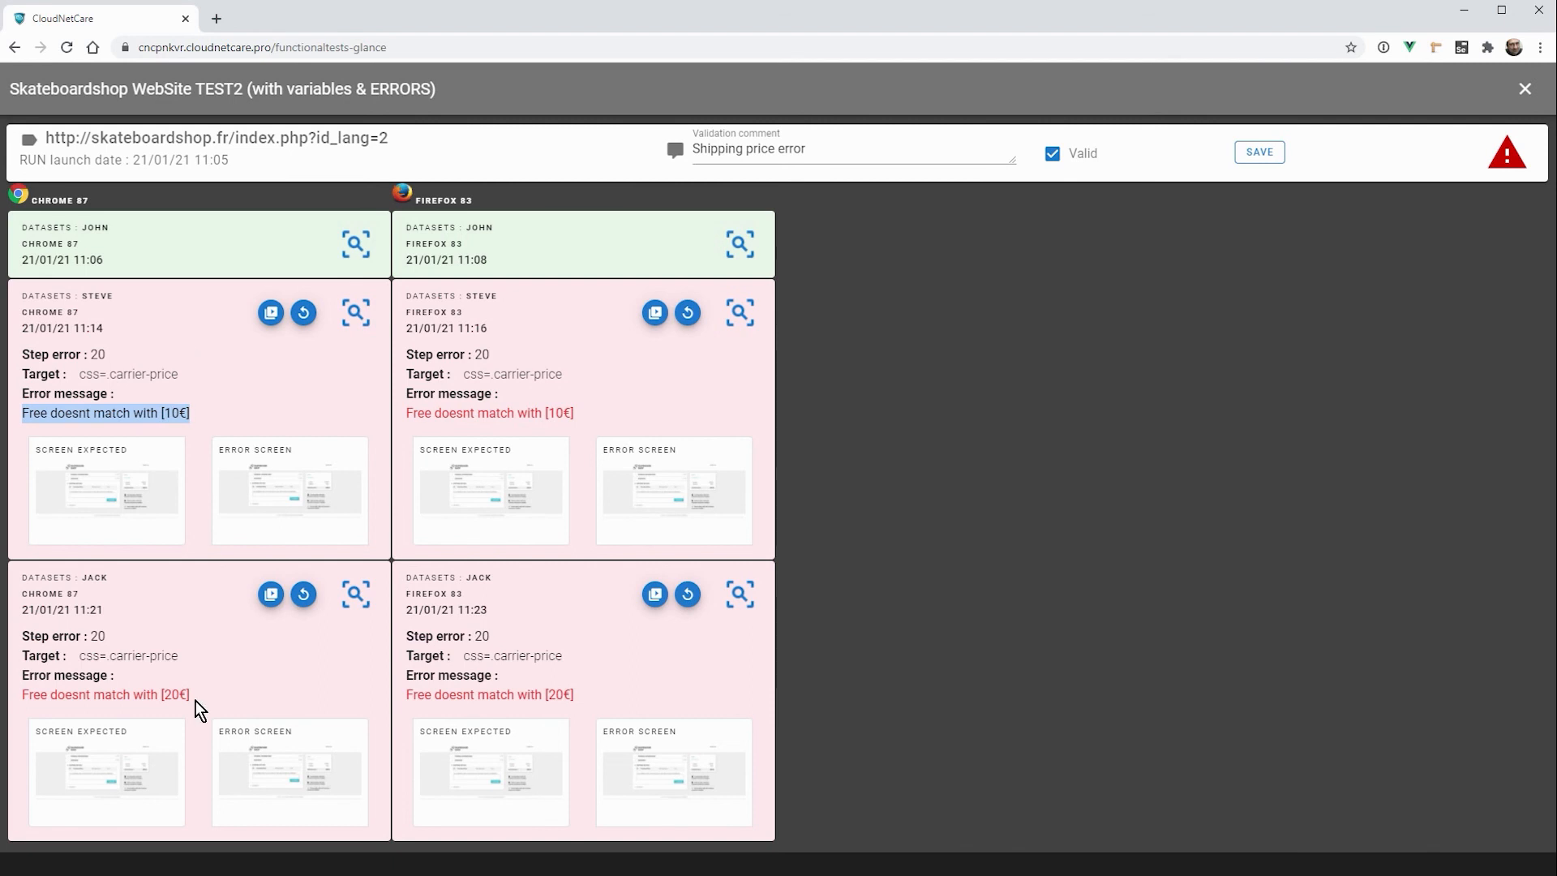
pyautogui.moveTo(23, 694); pyautogui.dragTo(190, 695)
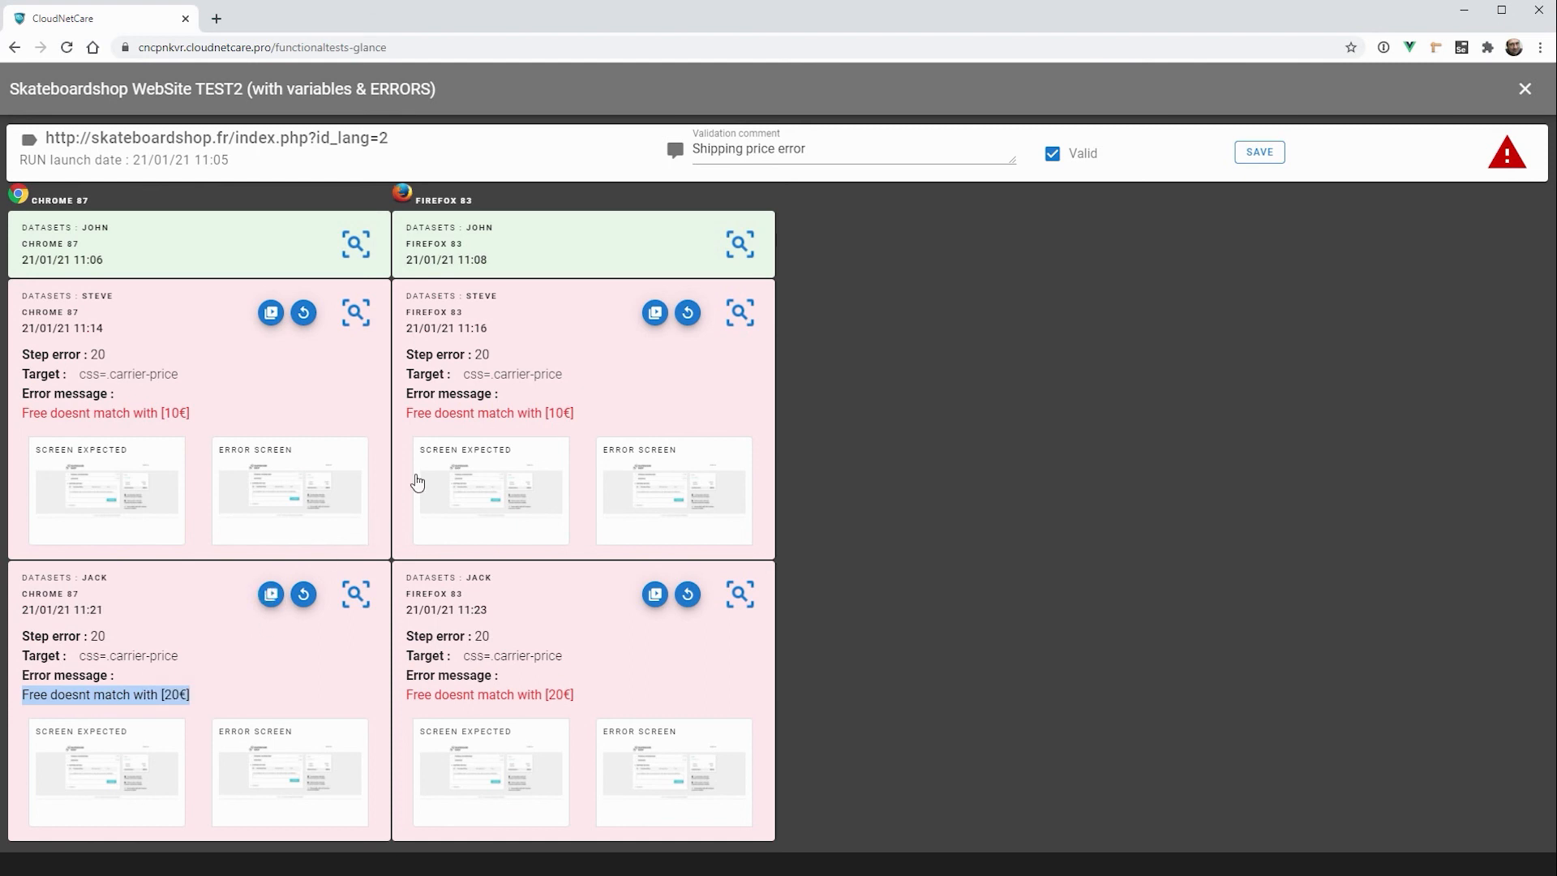
# Step: Review the steps played with the second Chrome 87 dataset and view the screenshot of step 20, Verify shipping price
pyautogui.click(354, 313)
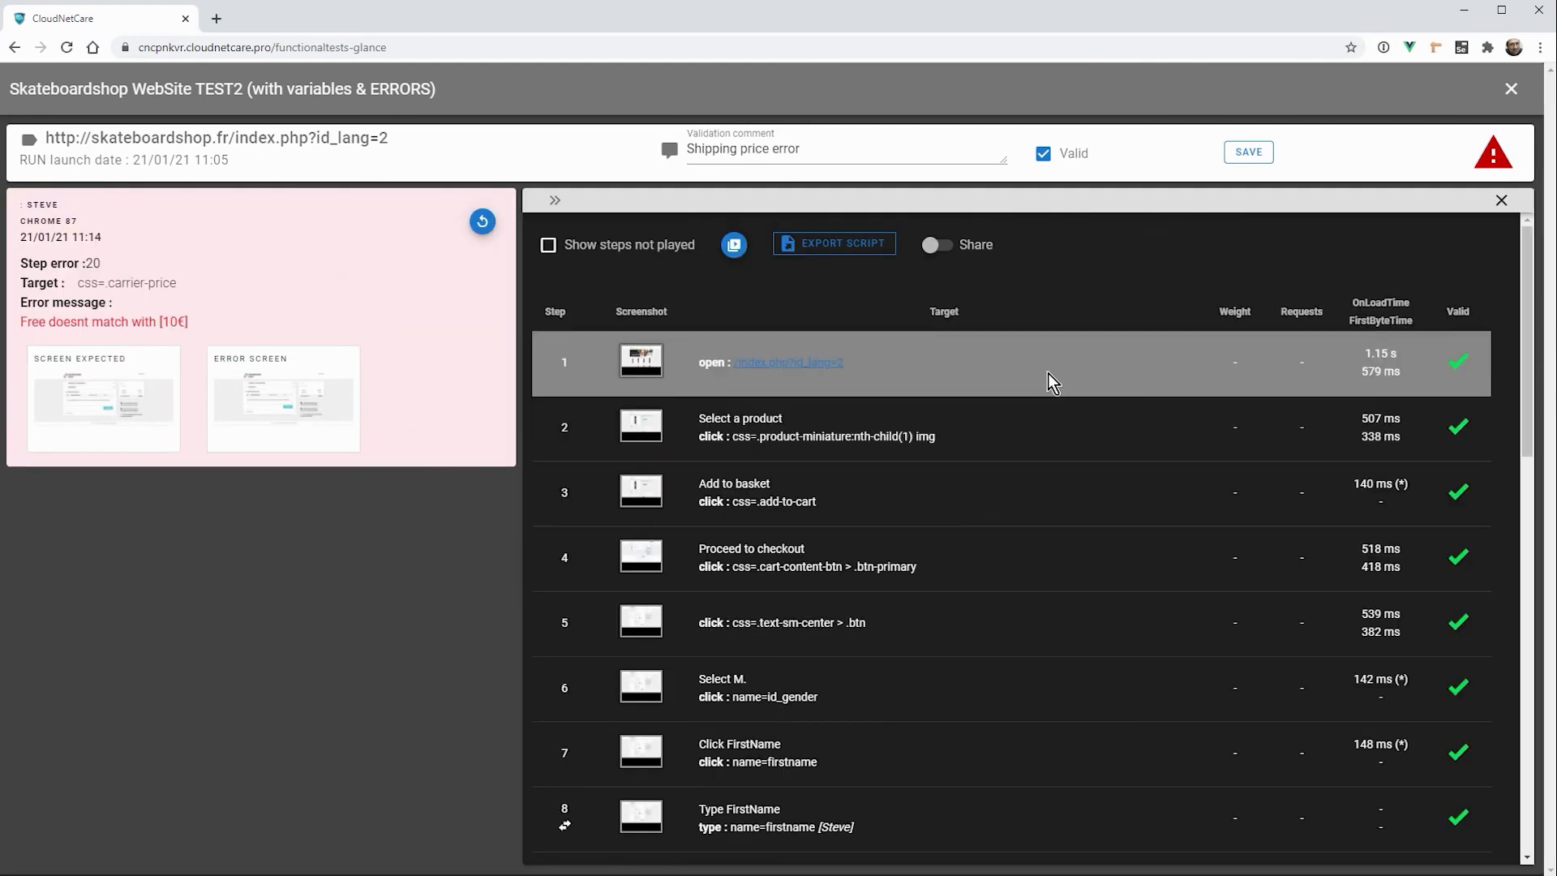
pyautogui.scroll(-3, 1054, 560)
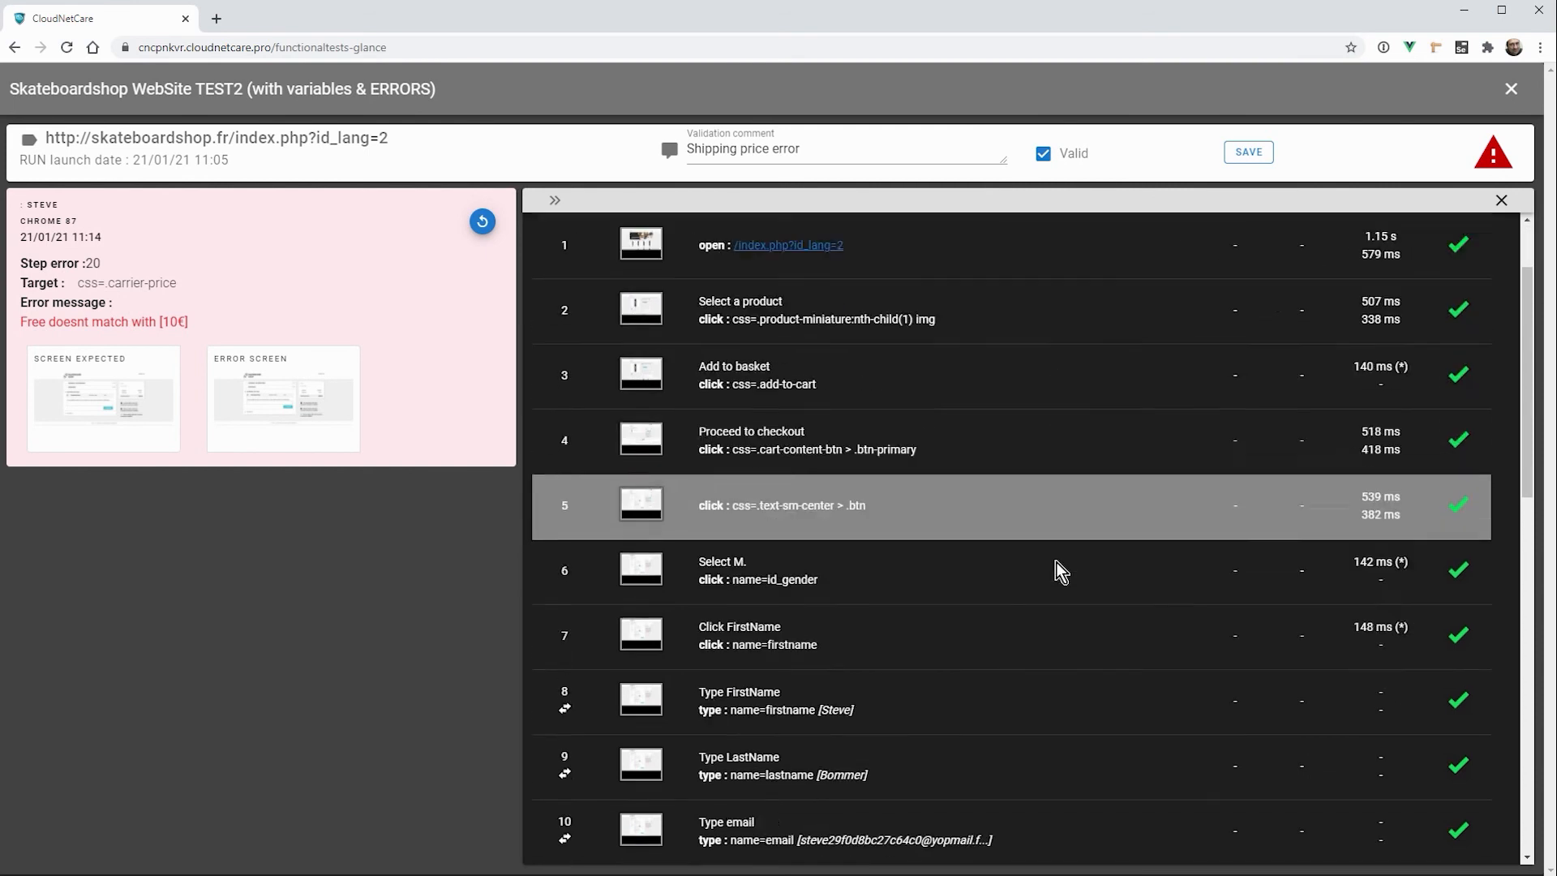
pyautogui.scroll(-8, 1055, 562)
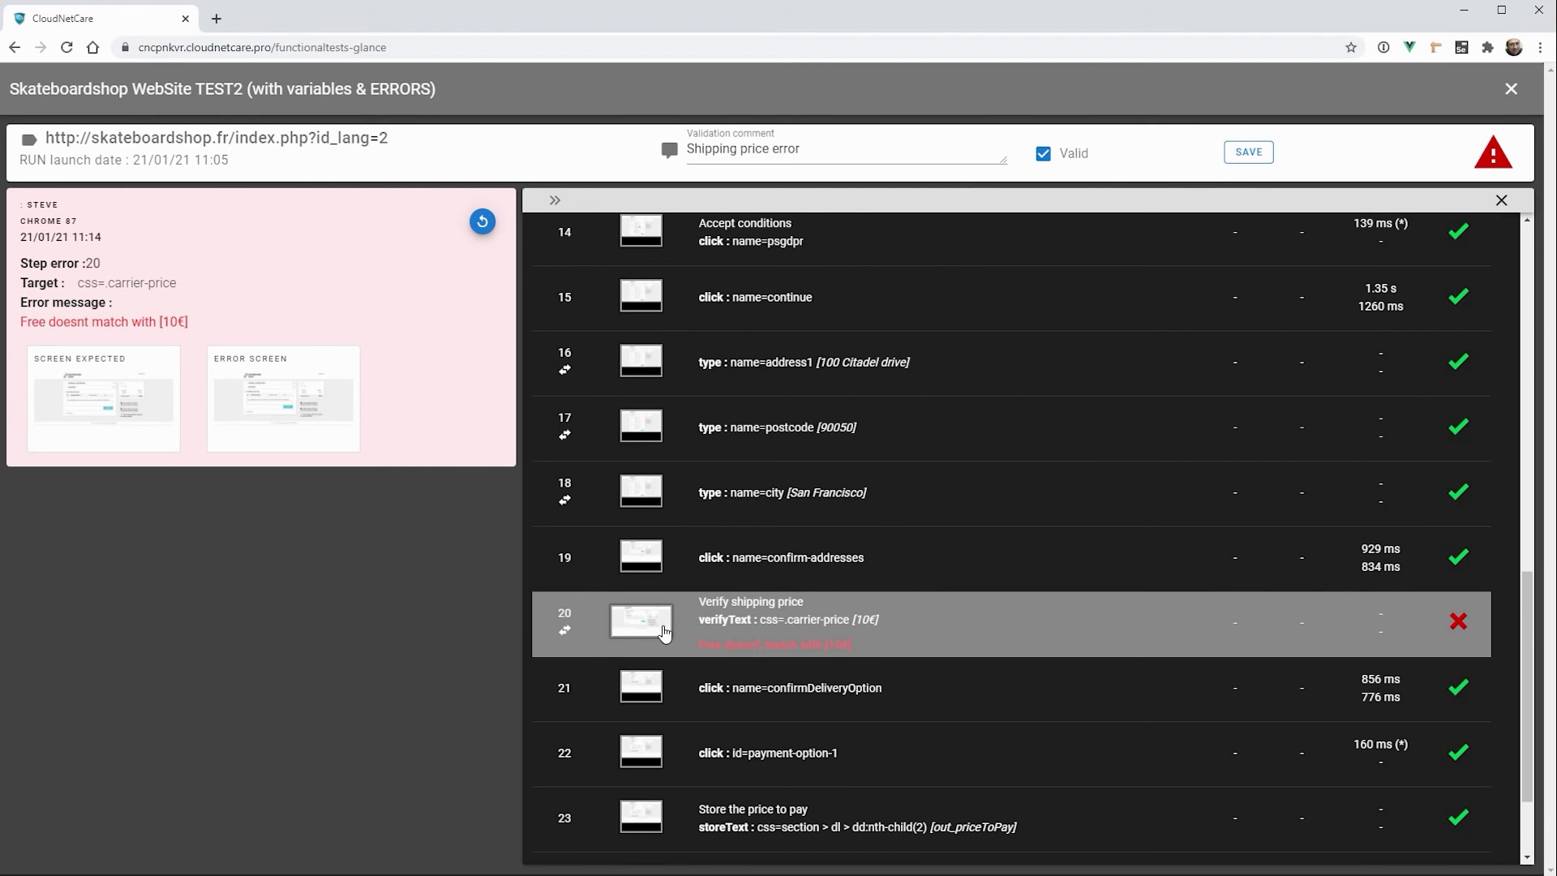
pyautogui.click(665, 634)
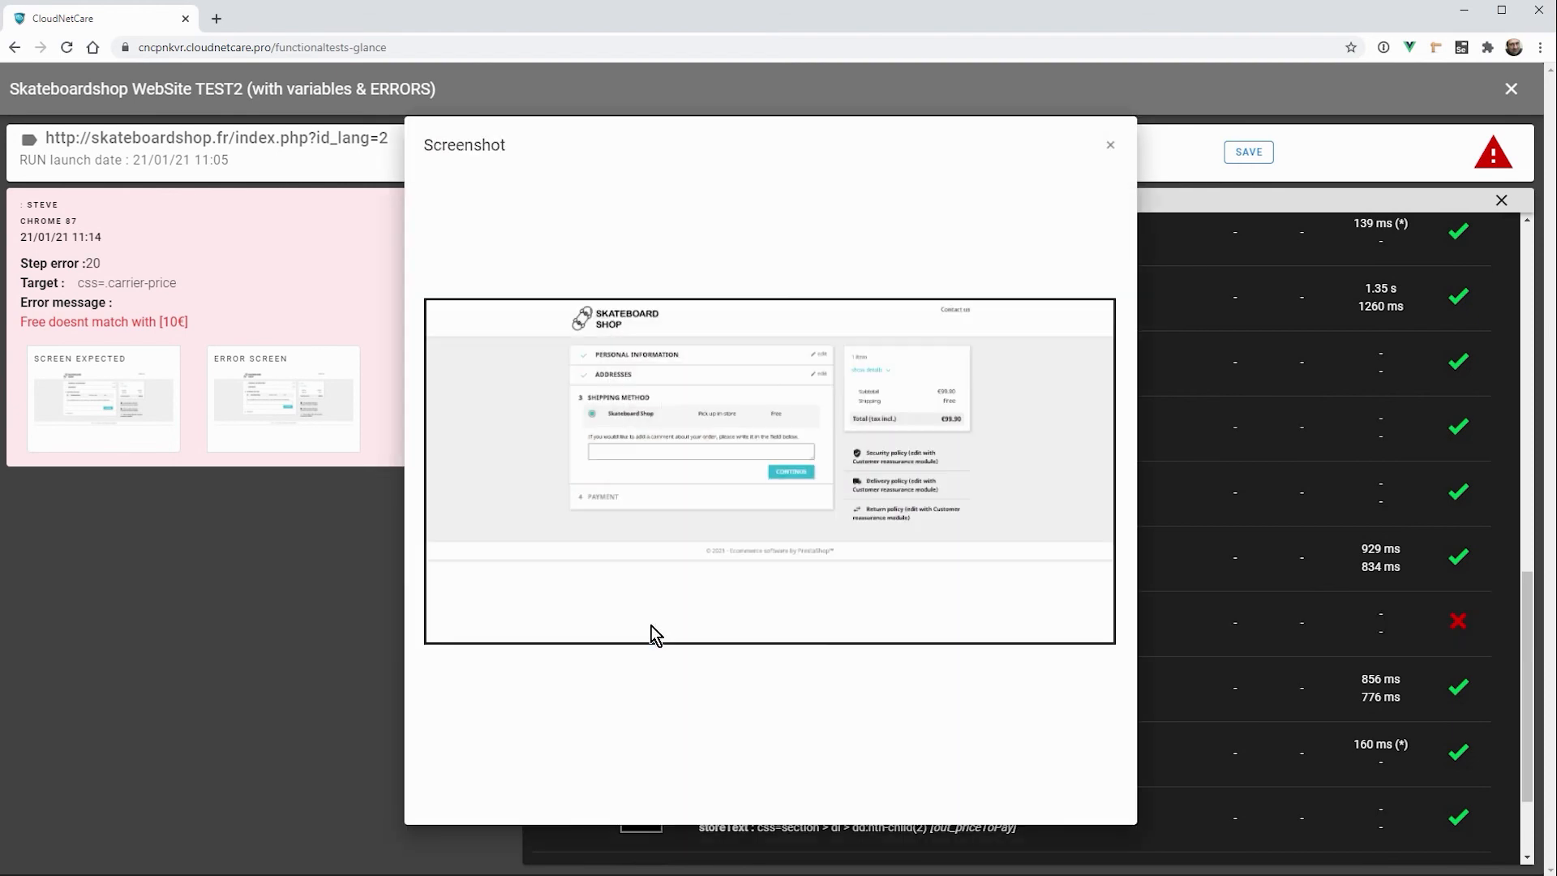
pyautogui.click(1108, 148)
pyautogui.scroll(7, 965, 606)
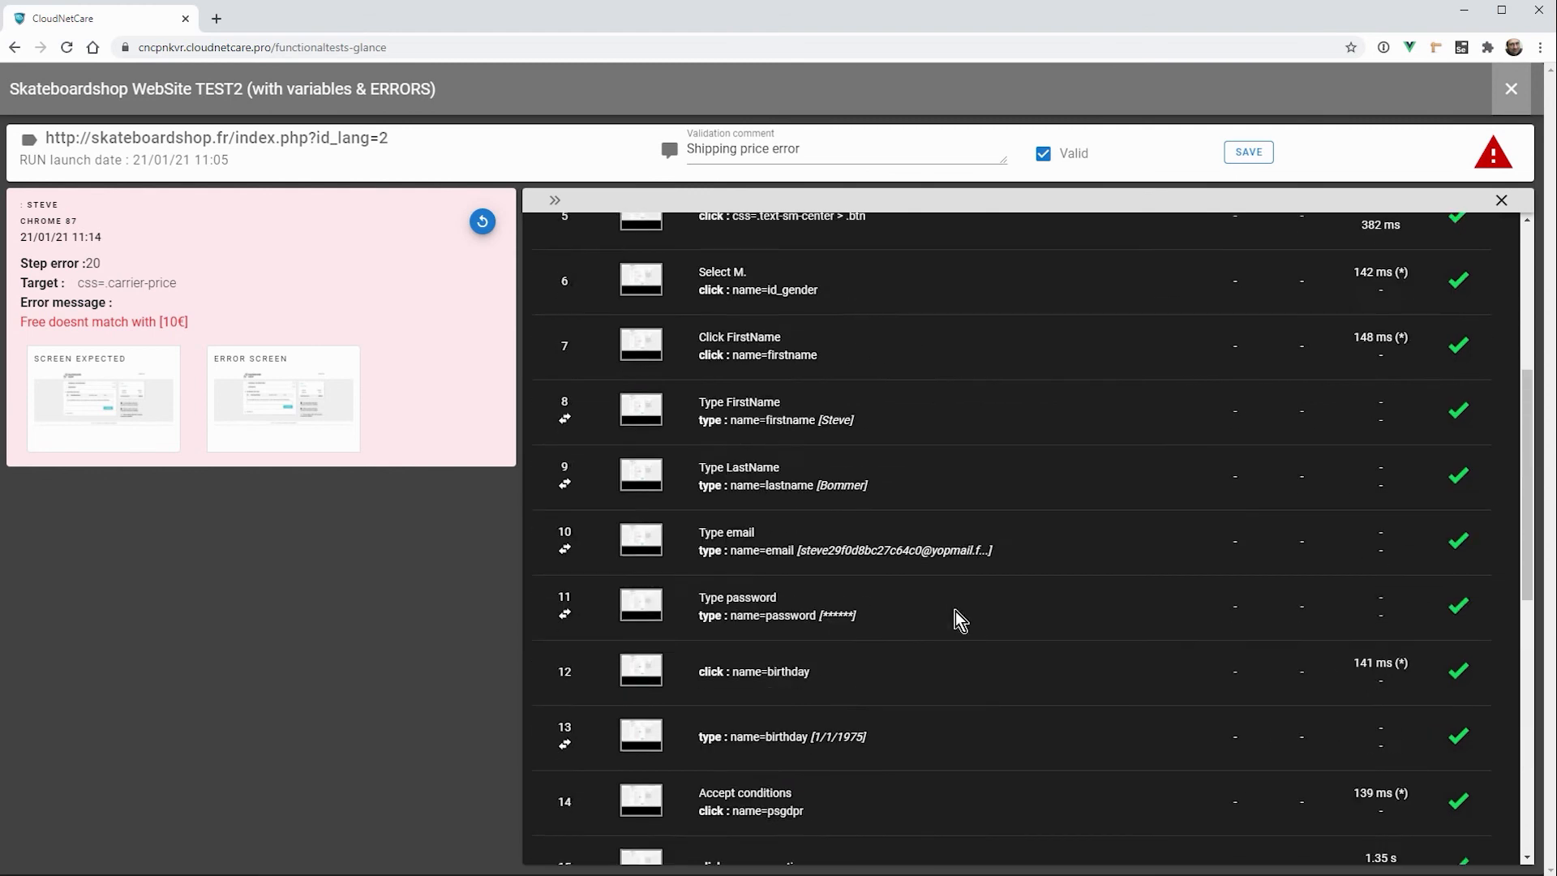
pyautogui.scroll(5, 956, 610)
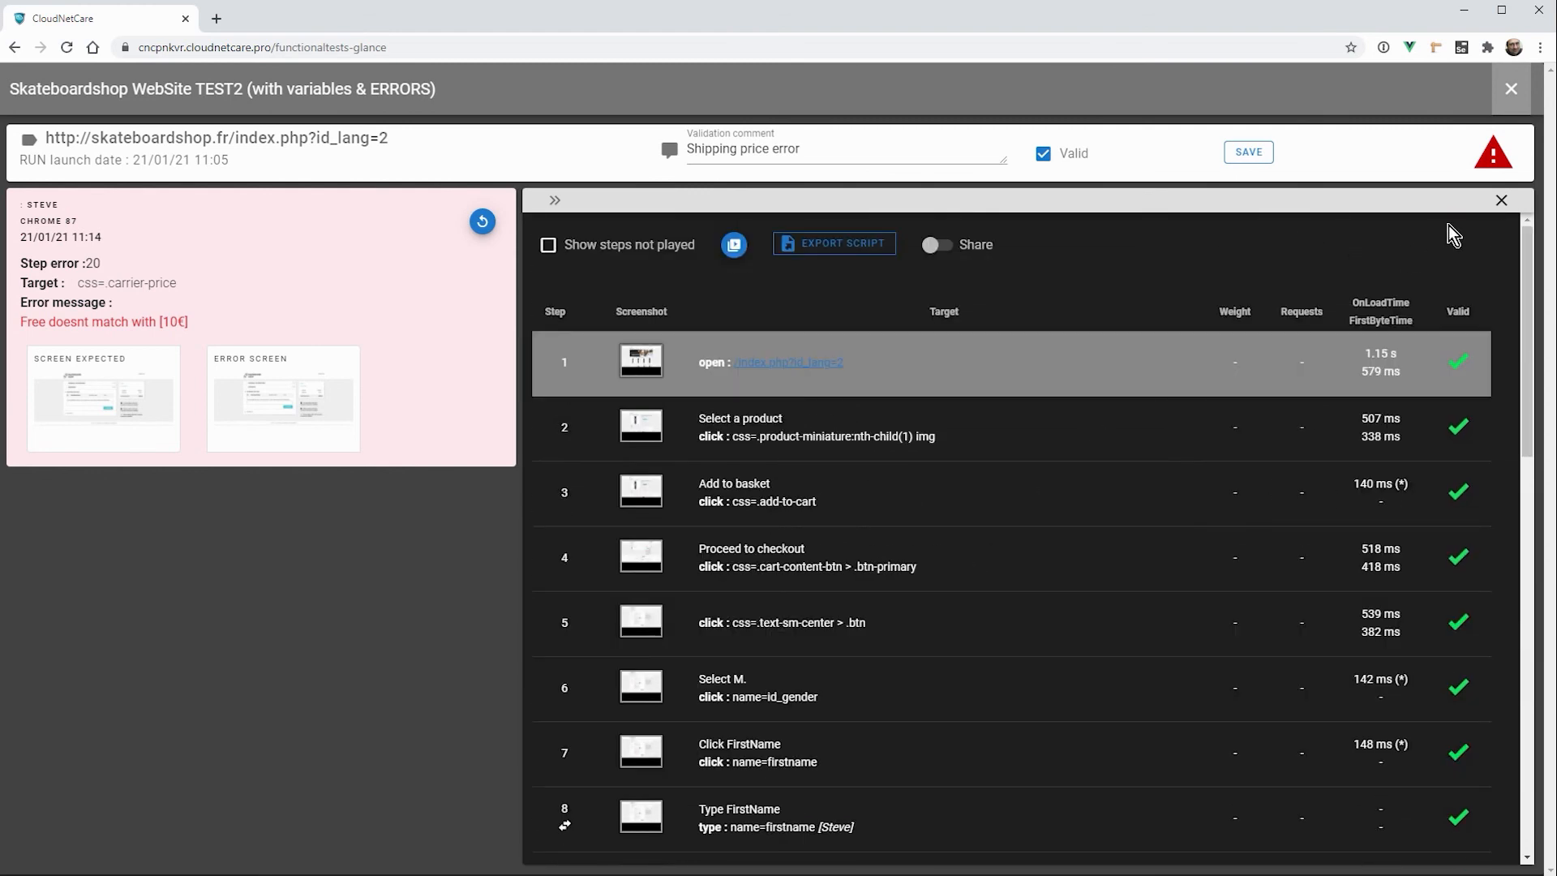
pyautogui.click(1502, 200)
# Step: Play the video of the second Chrome 87 dataset, switch its captions off and on, and close the video and the run
pyautogui.click(272, 321)
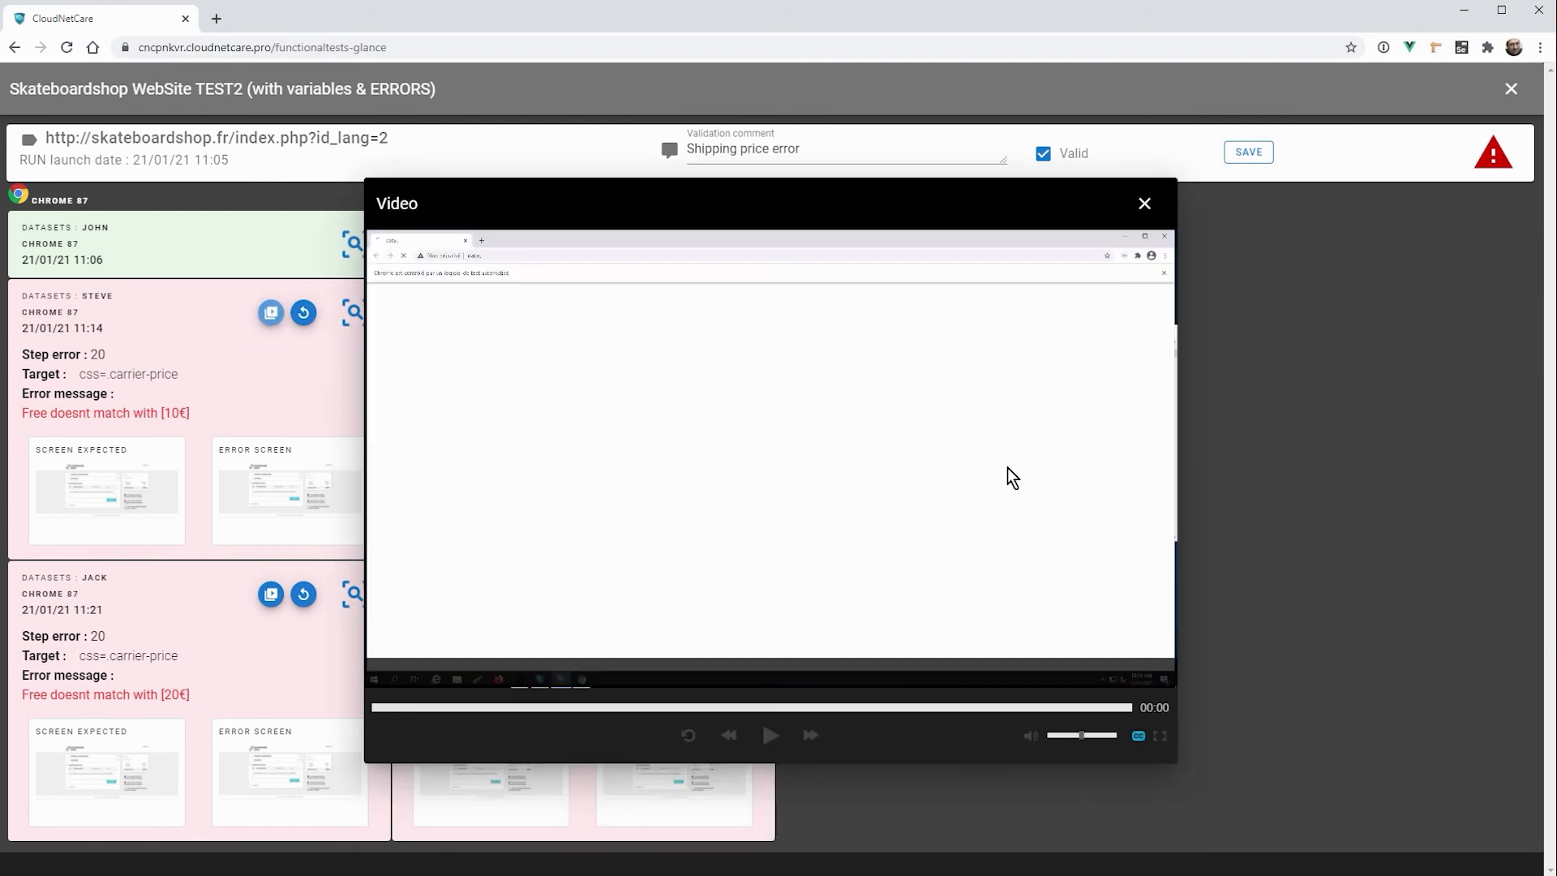
pyautogui.click(771, 735)
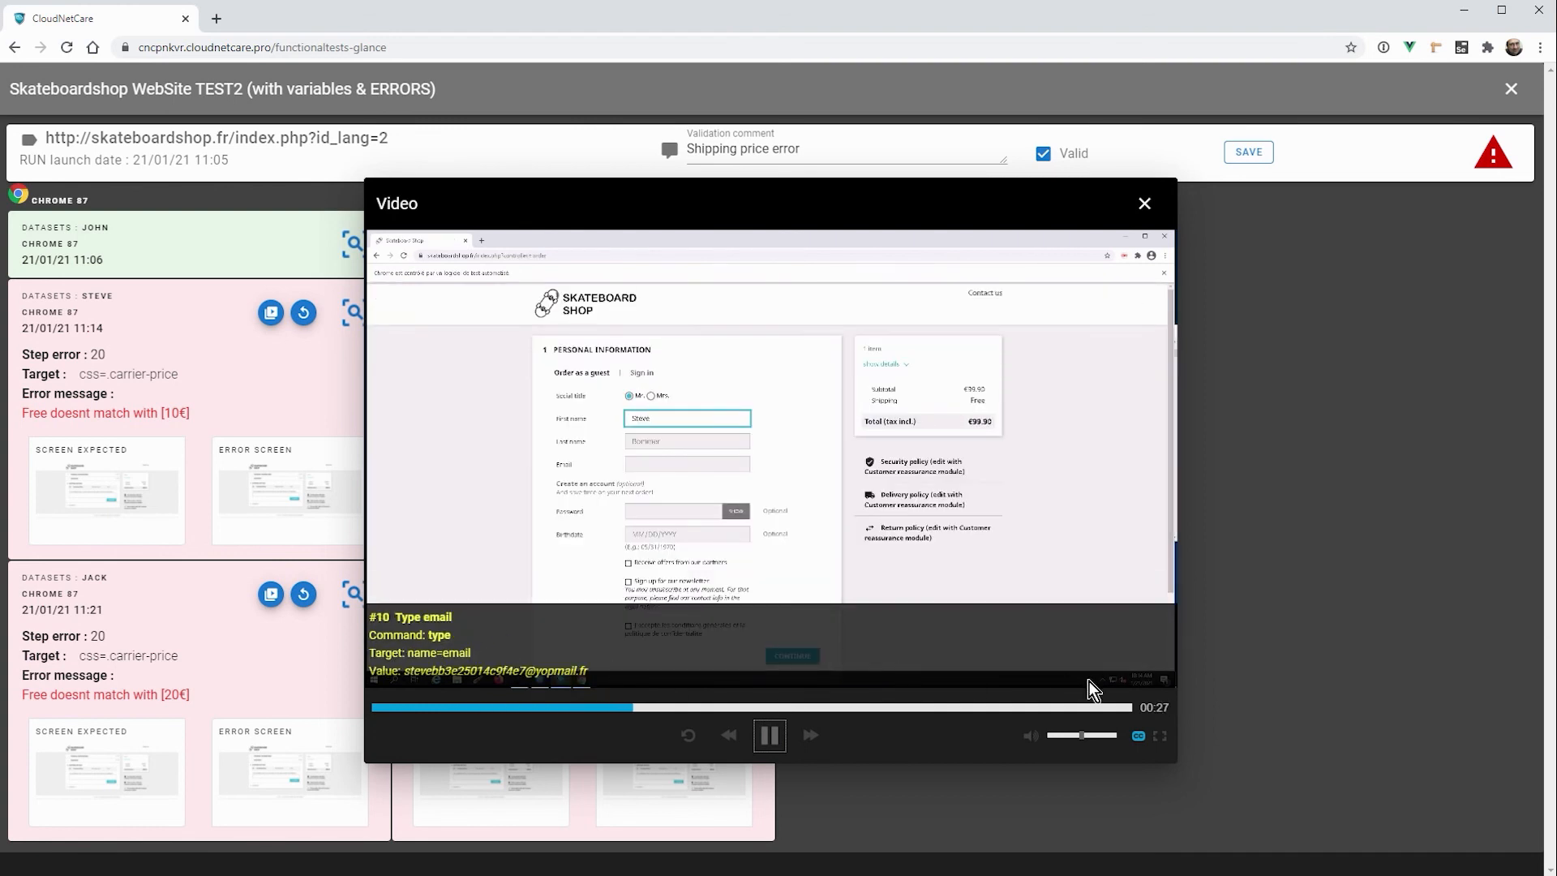
pyautogui.click(1138, 738)
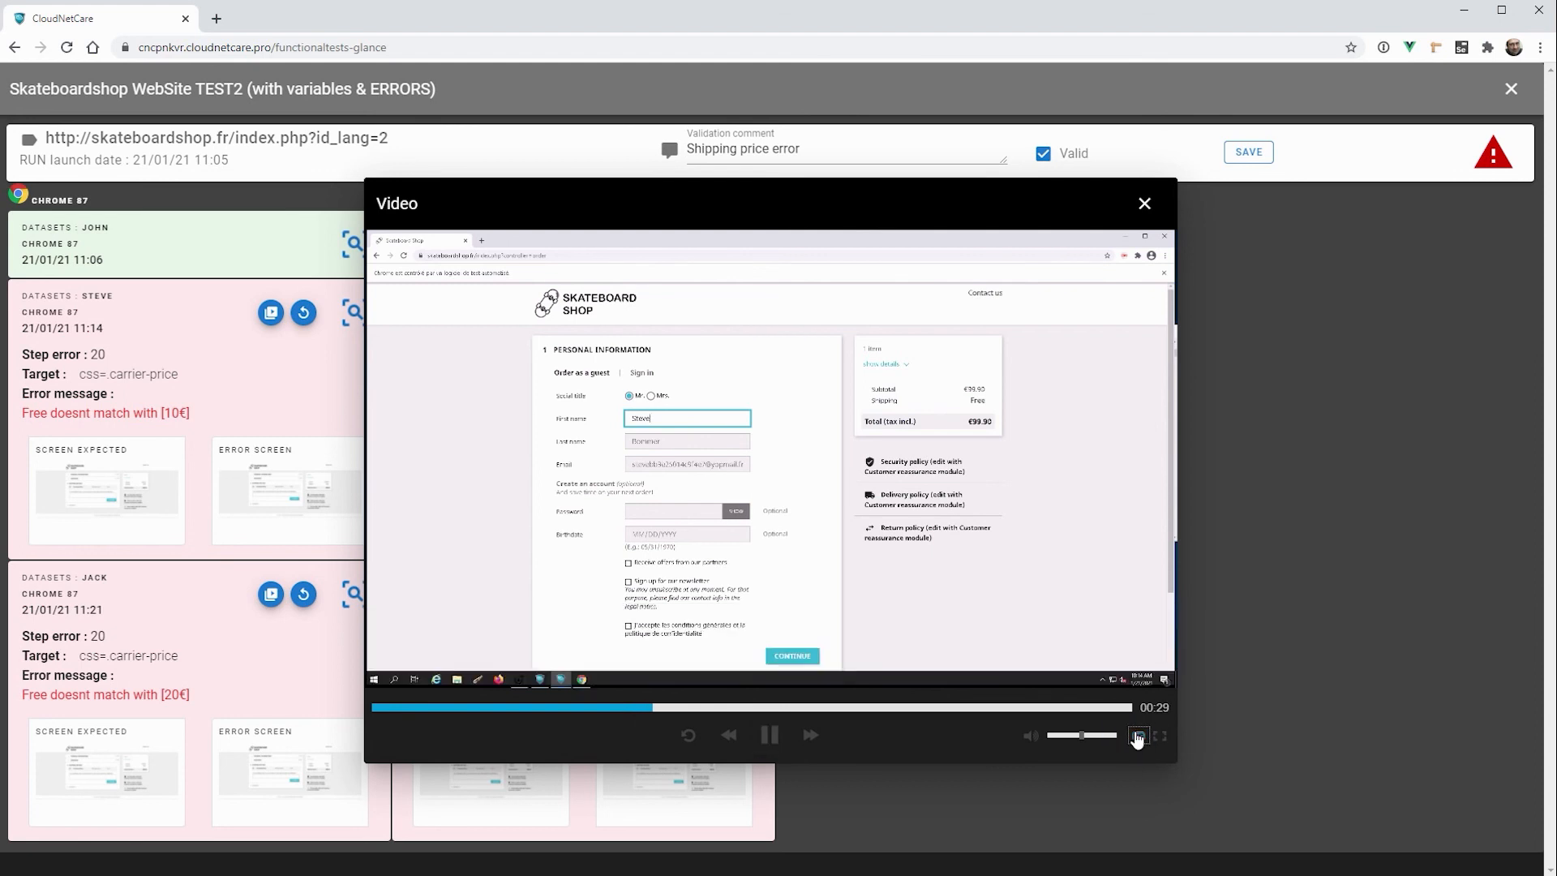
pyautogui.click(1138, 737)
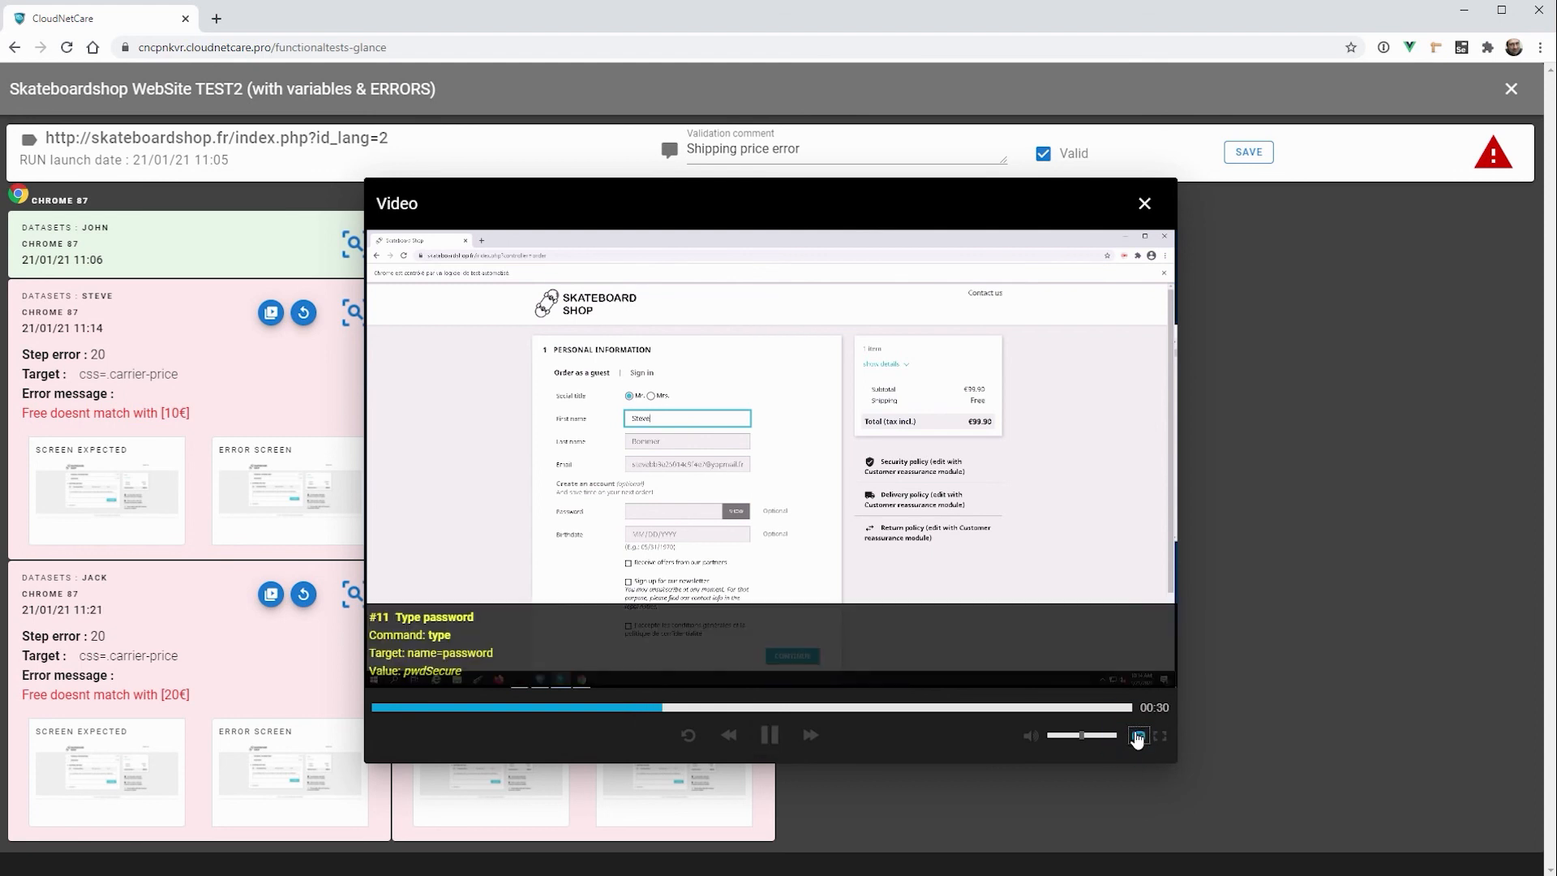
pyautogui.click(1144, 203)
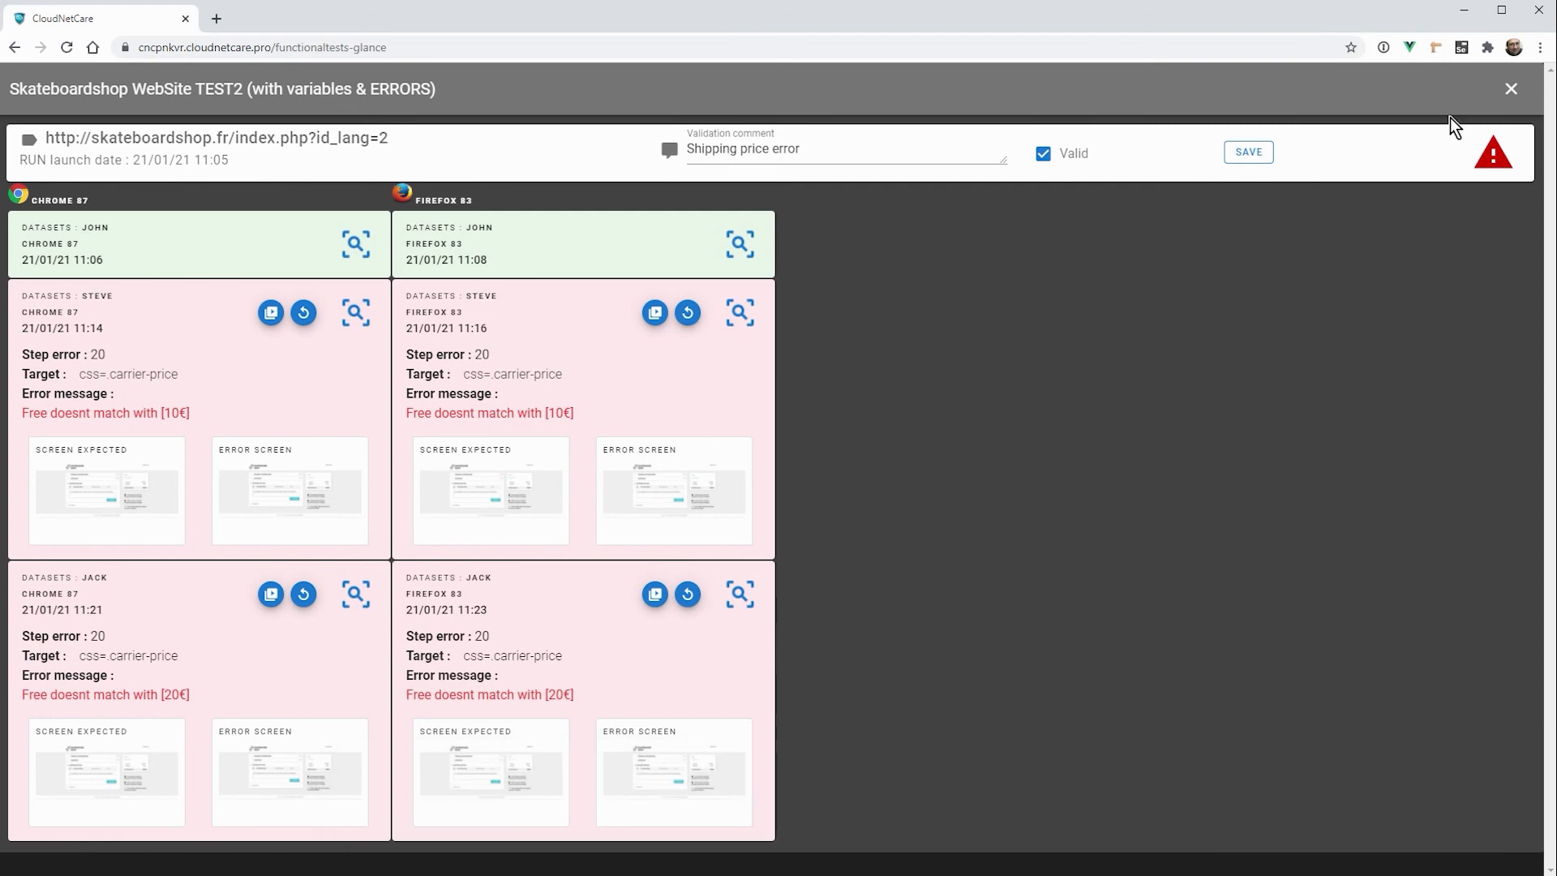
pyautogui.click(1511, 89)
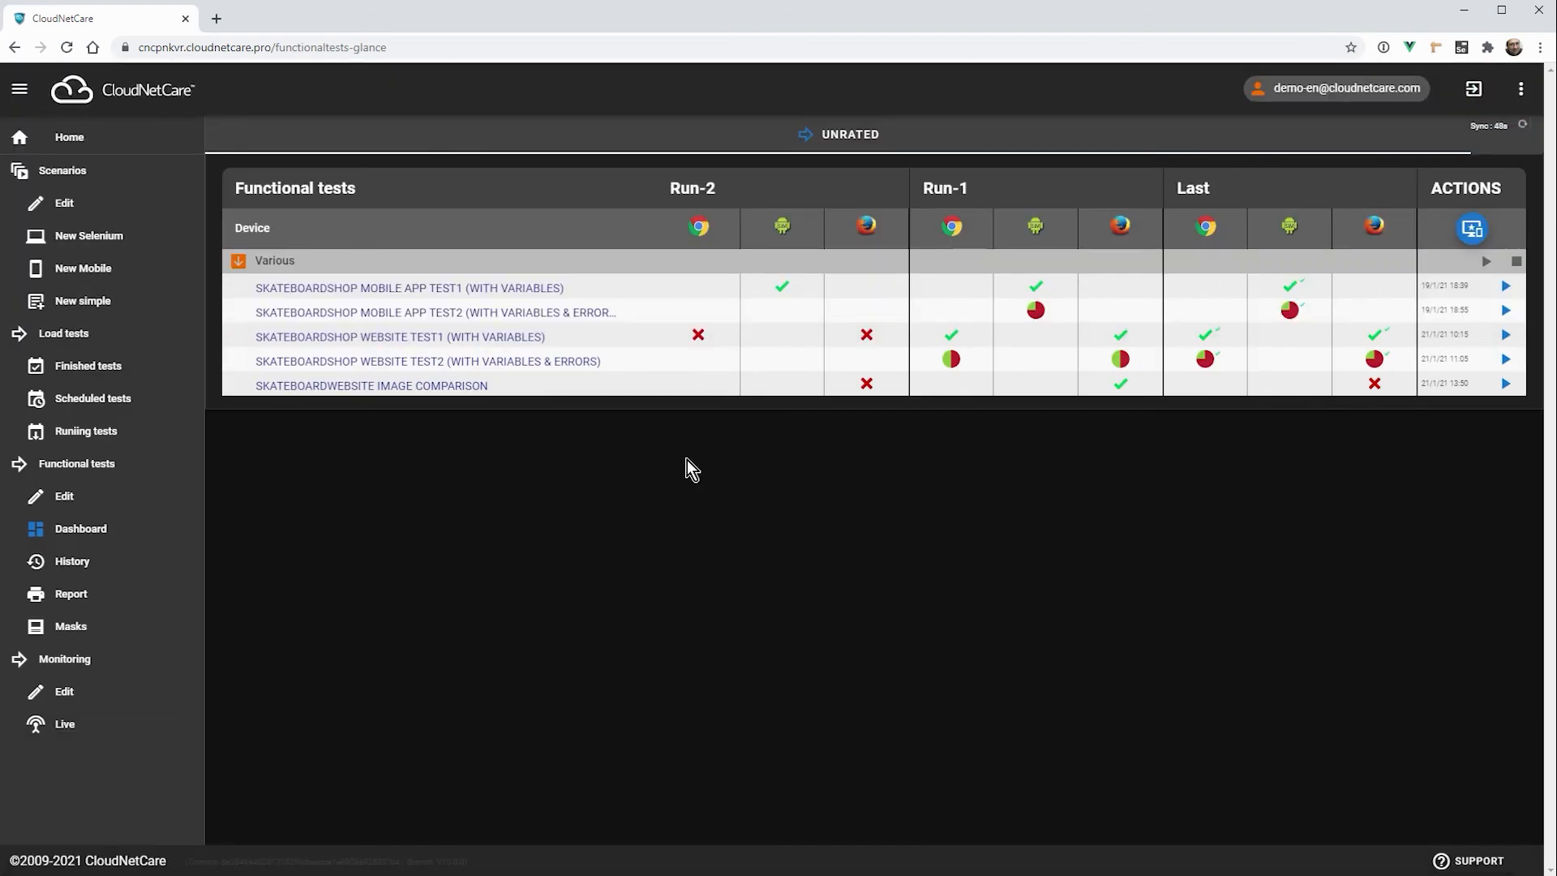
# Step: Open the scenario from the SkateboardWebSite Image comparison test's settings and show the screenshot comparison option of step 1
pyautogui.click(367, 387)
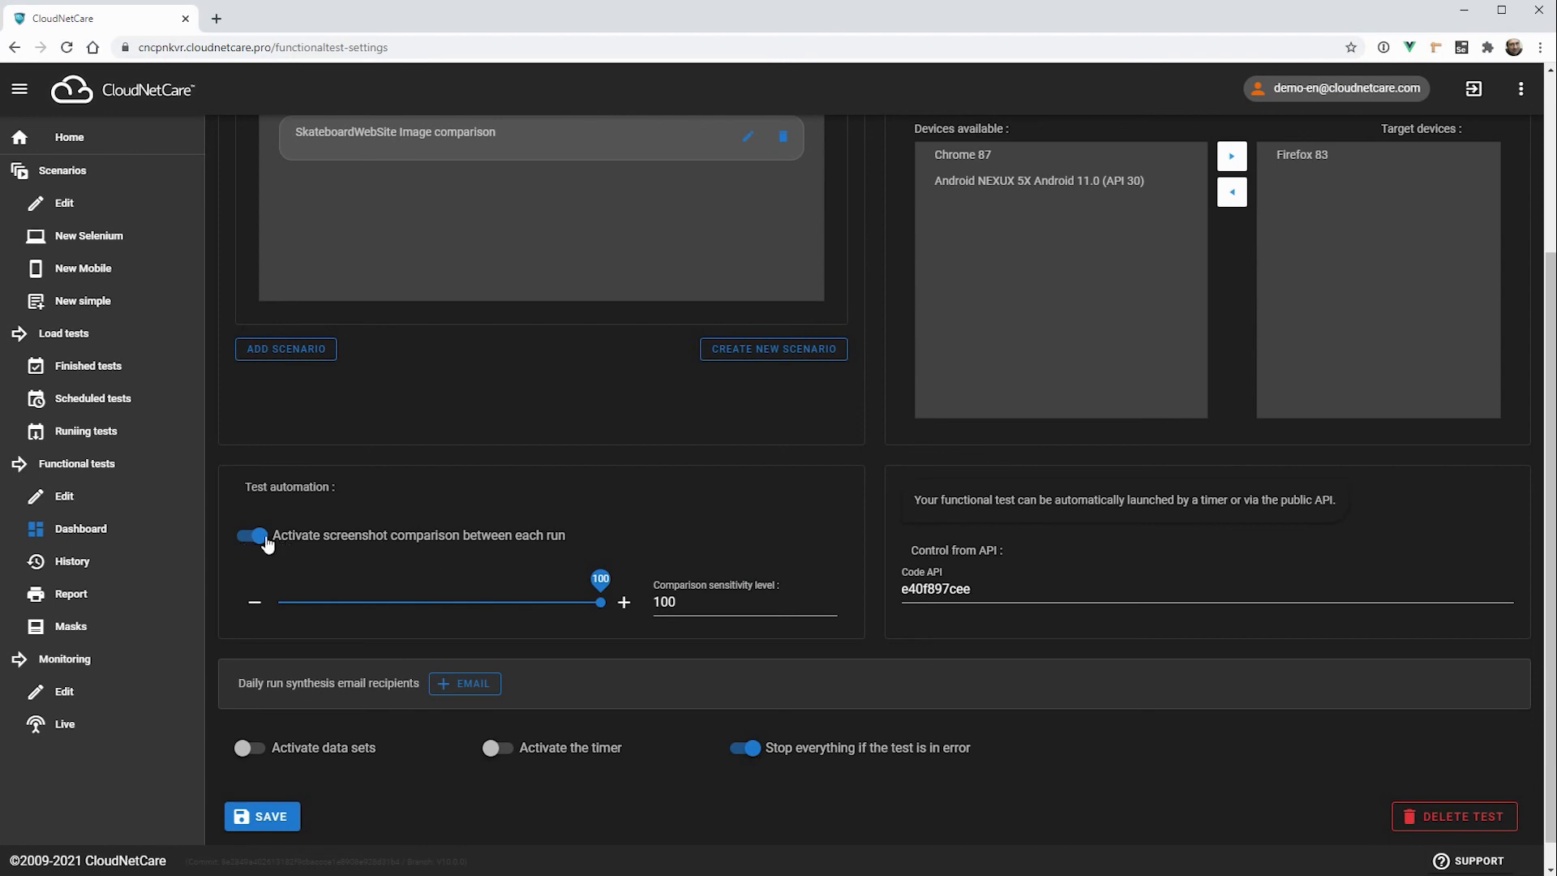
pyautogui.scroll(3, 438, 539)
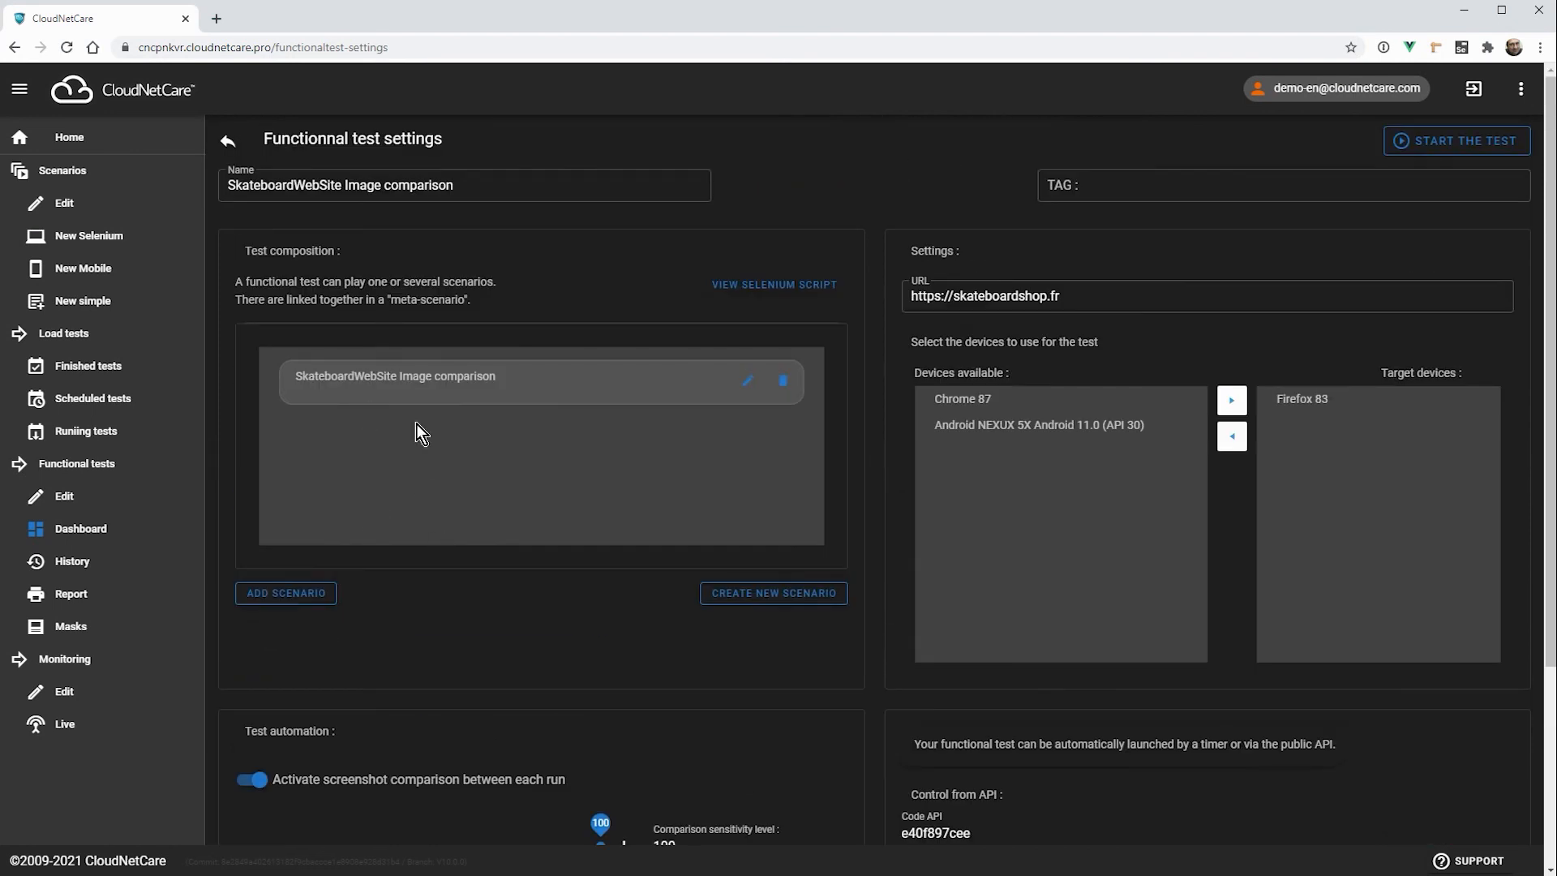
pyautogui.click(747, 380)
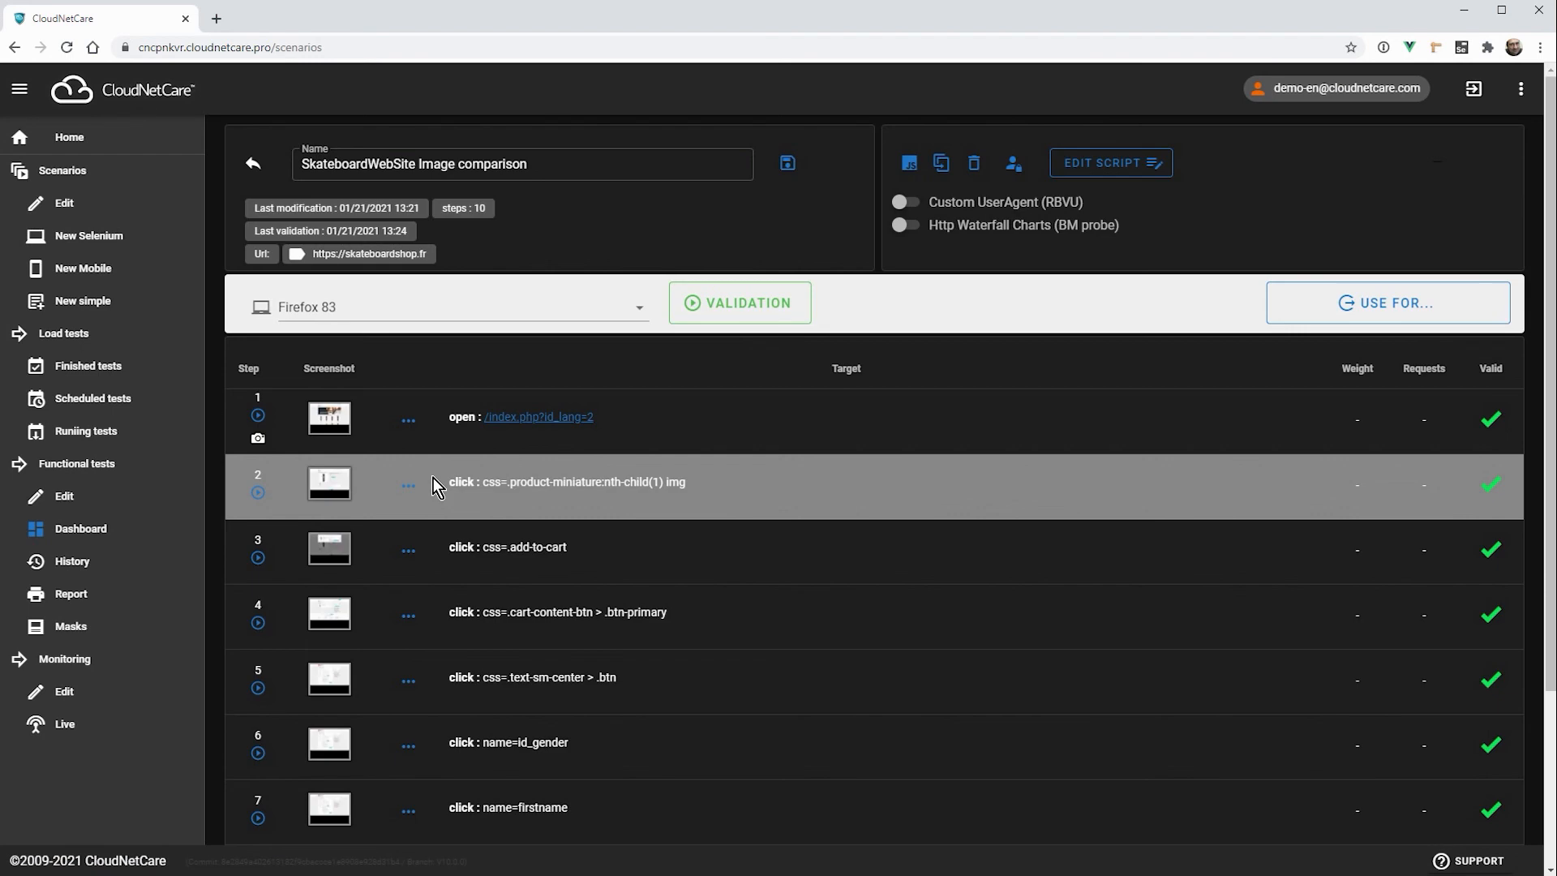
pyautogui.click(460, 420)
pyautogui.click(456, 420)
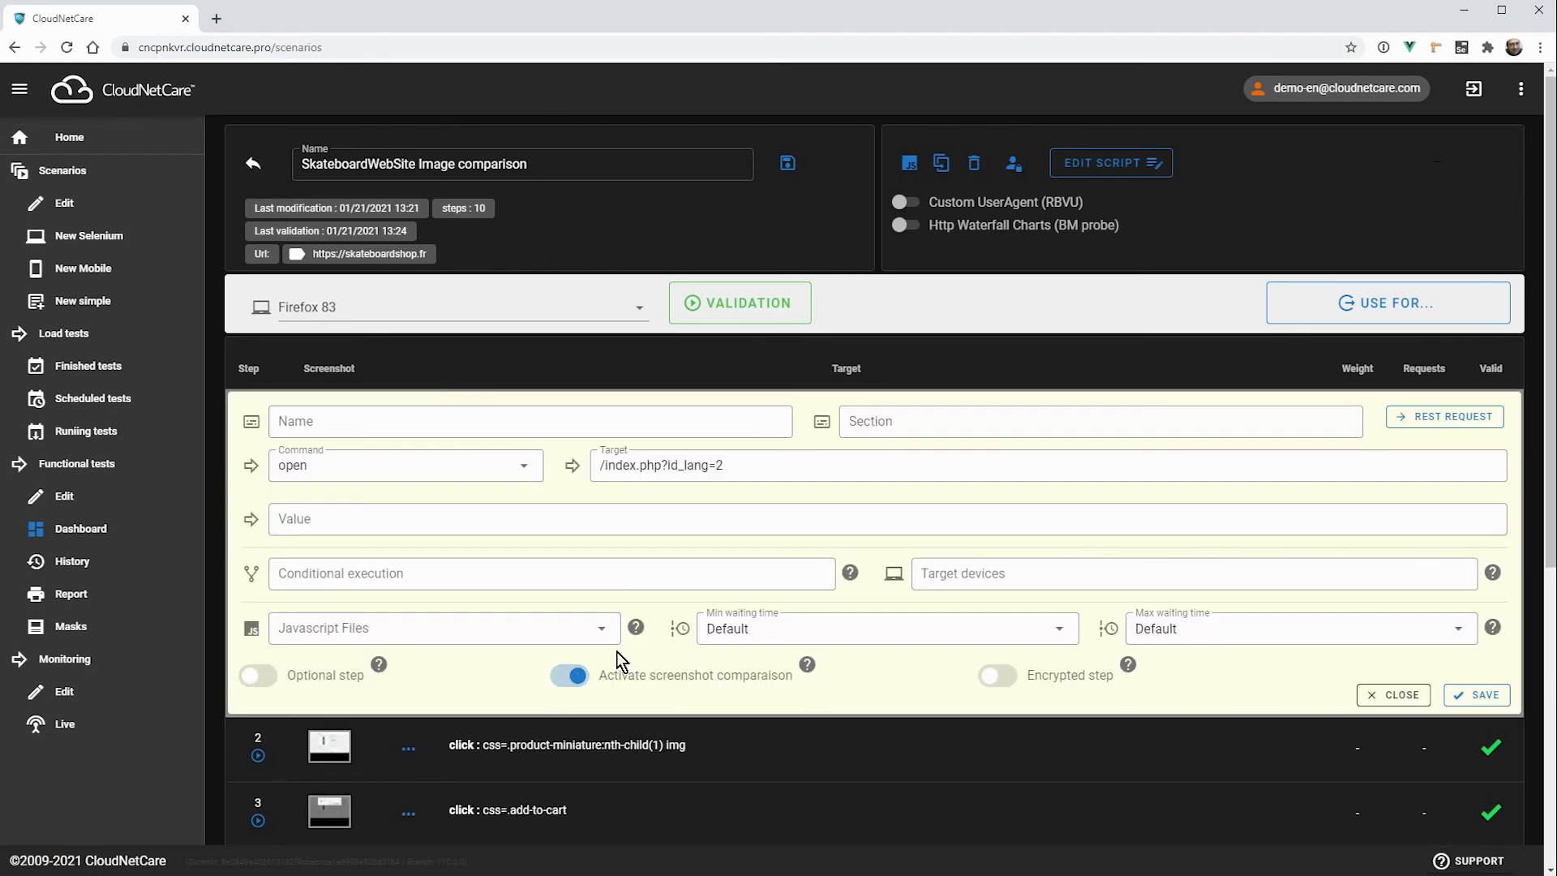
# Step: Close the settings of step 1 without saving, then view and close that step's screenshot
pyautogui.click(1373, 699)
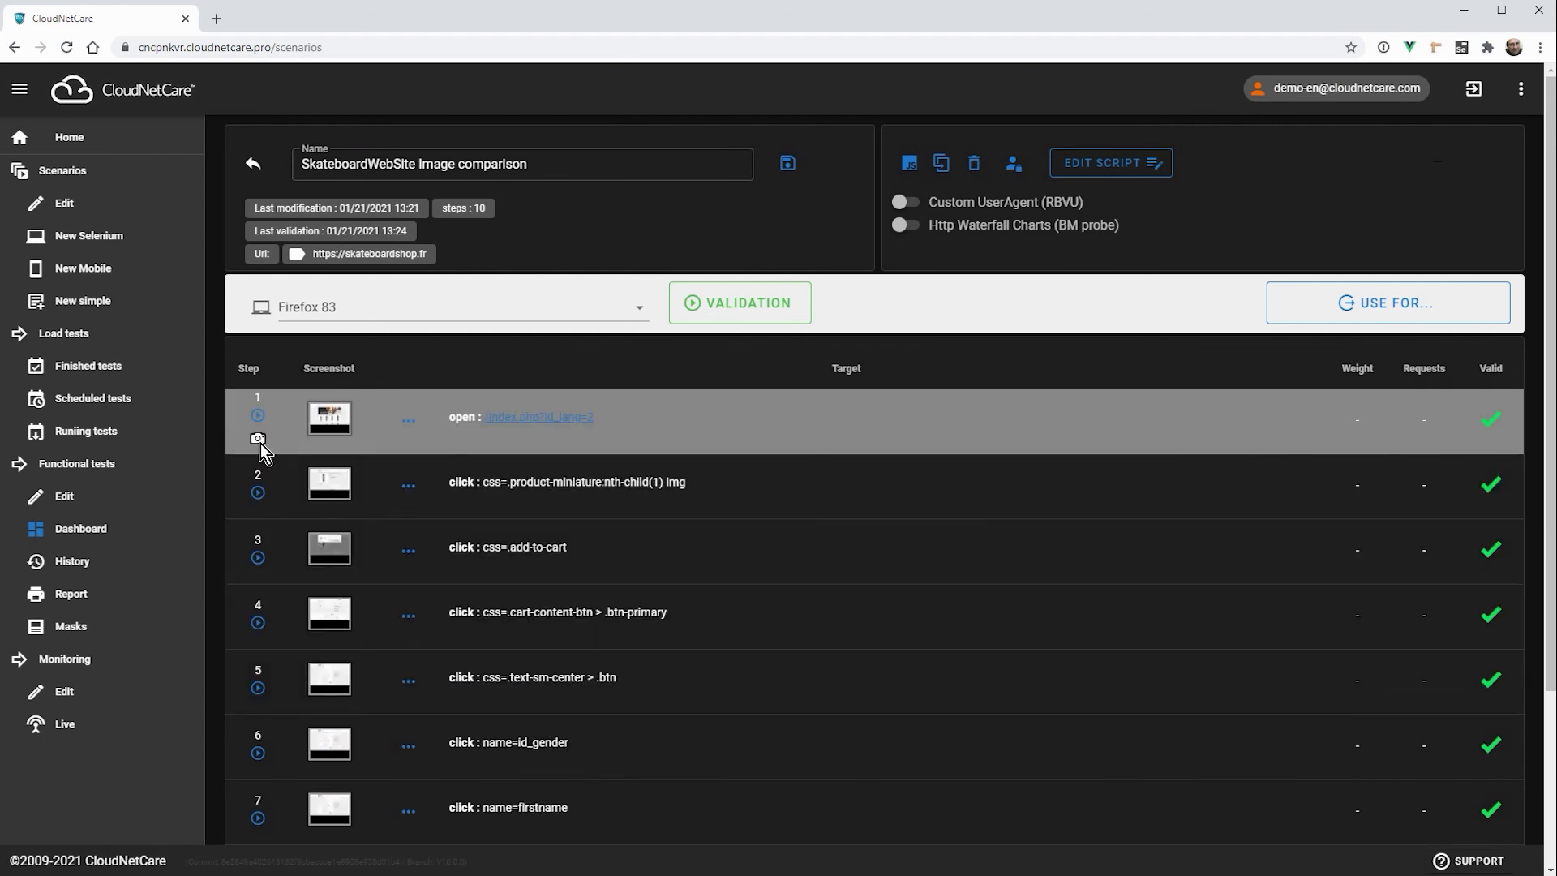
pyautogui.click(333, 427)
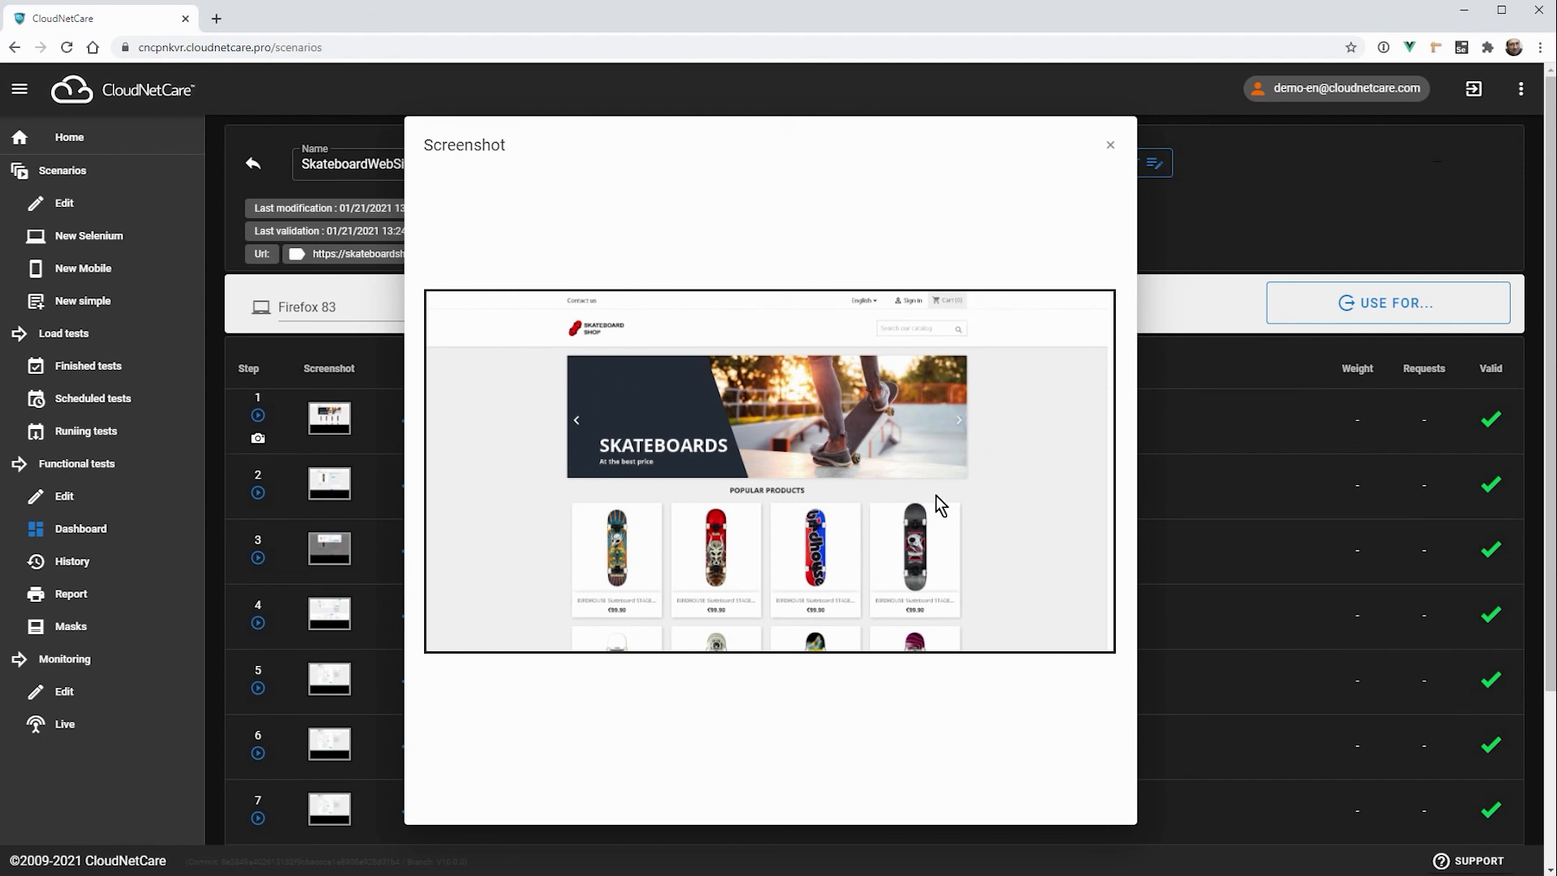
pyautogui.click(1111, 148)
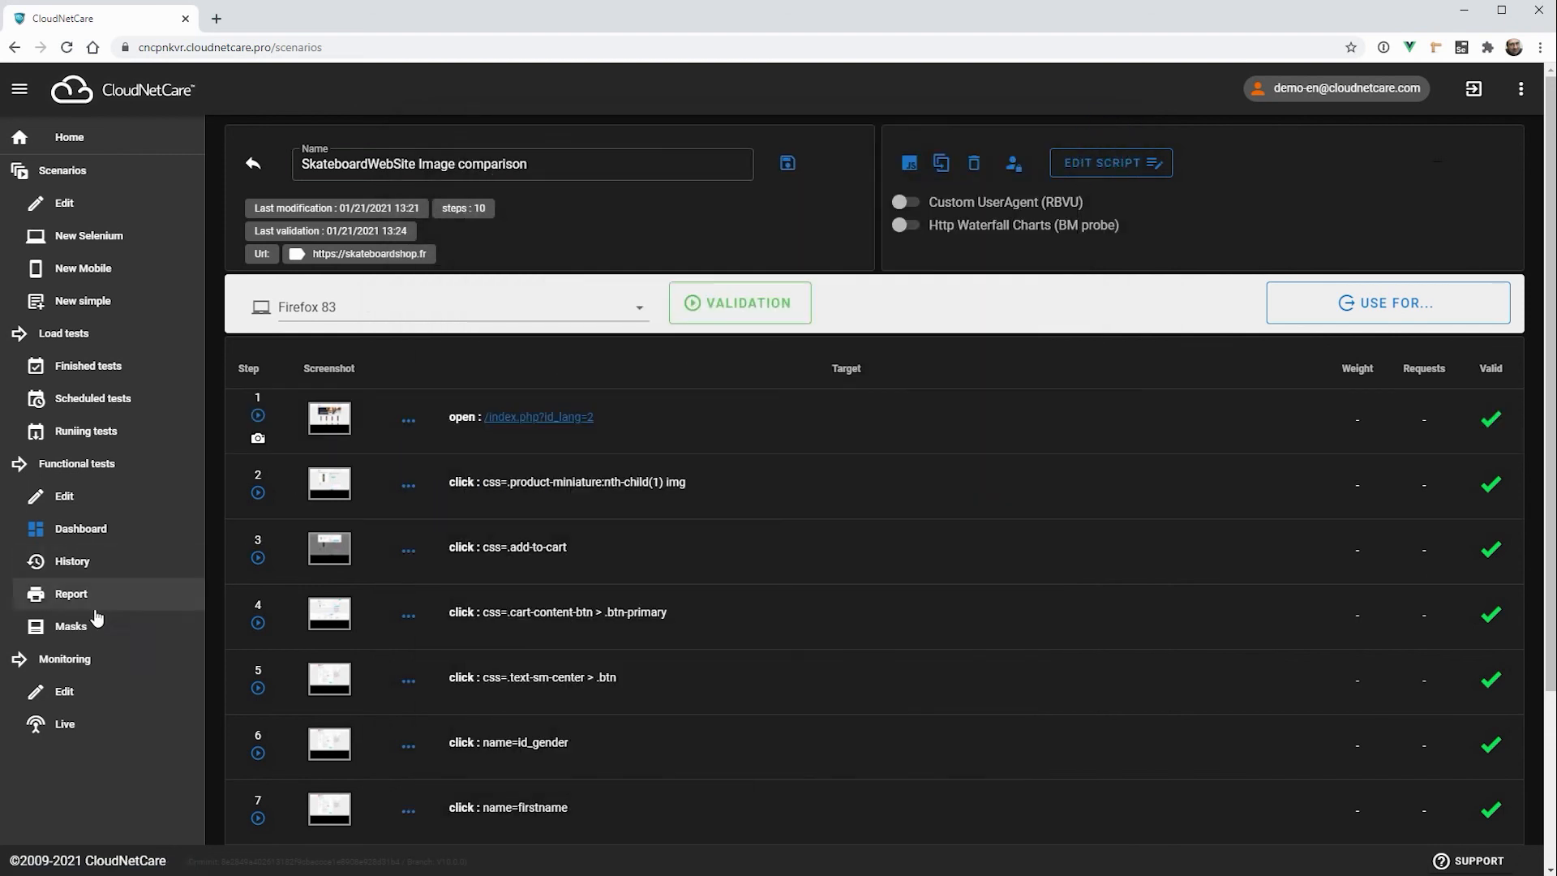
# Step: View the Firefox 83 image comparison mask of SkateboardWebSite Image comparison in its own window and close it
pyautogui.click(70, 635)
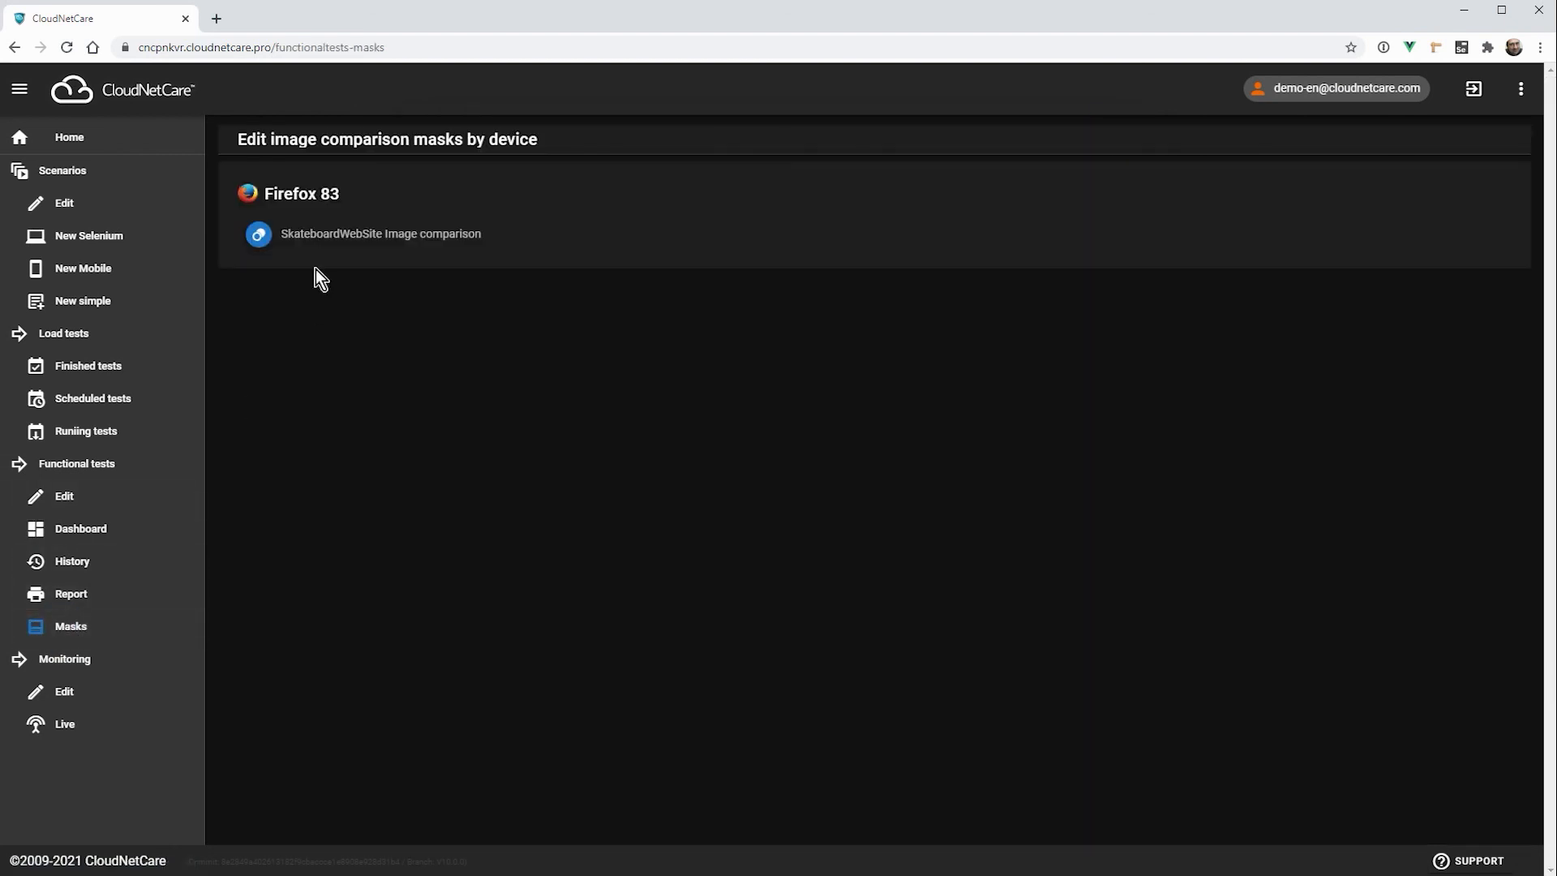
pyautogui.click(261, 236)
pyautogui.moveTo(0, 316); pyautogui.dragTo(1017, 76)
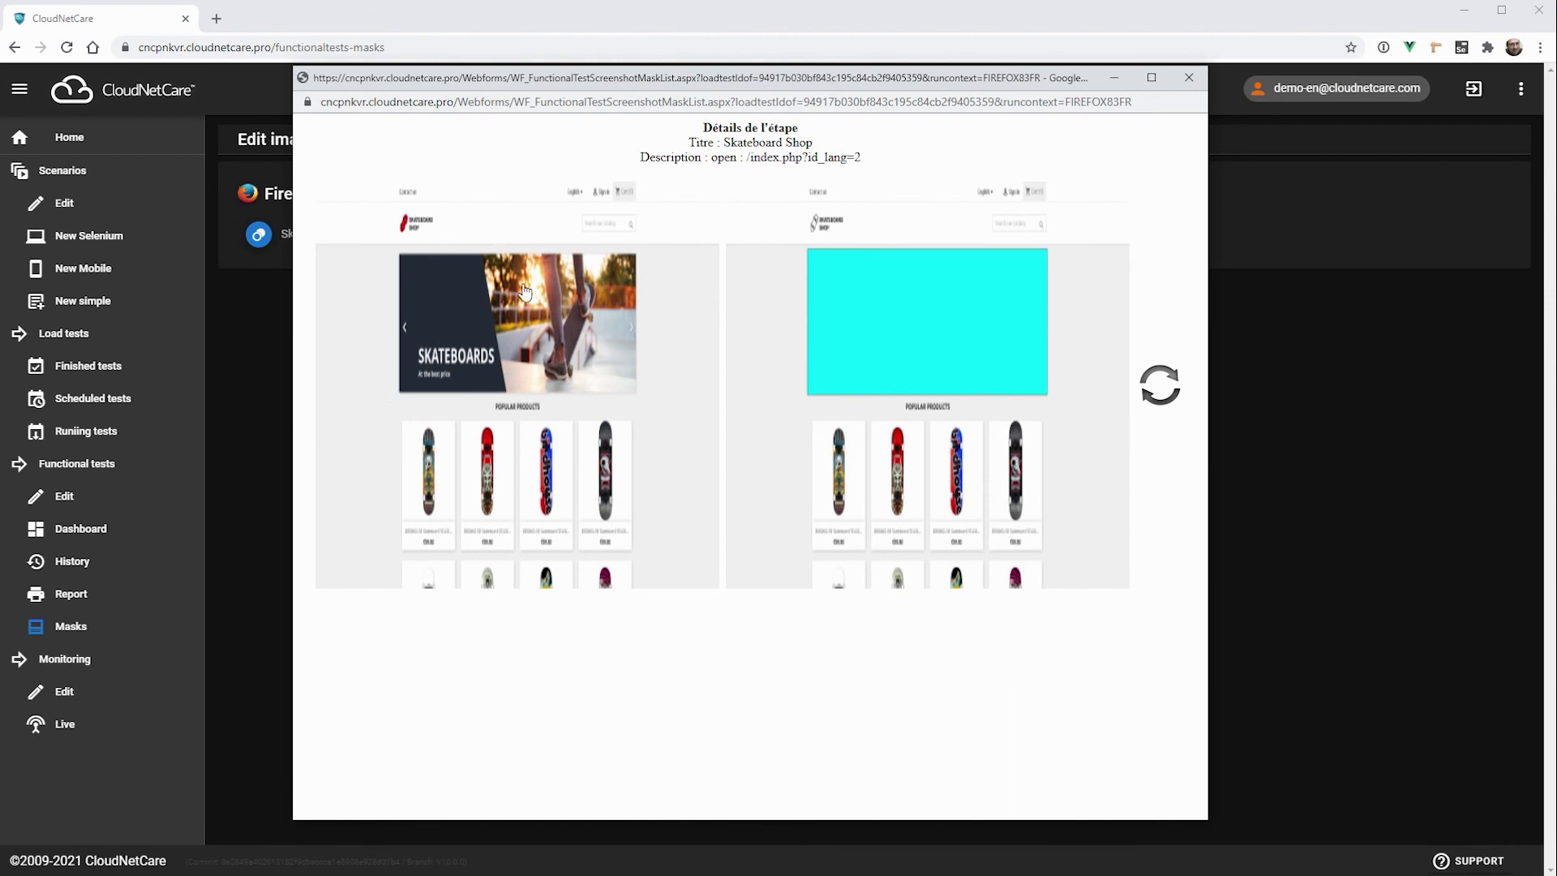
pyautogui.click(1189, 77)
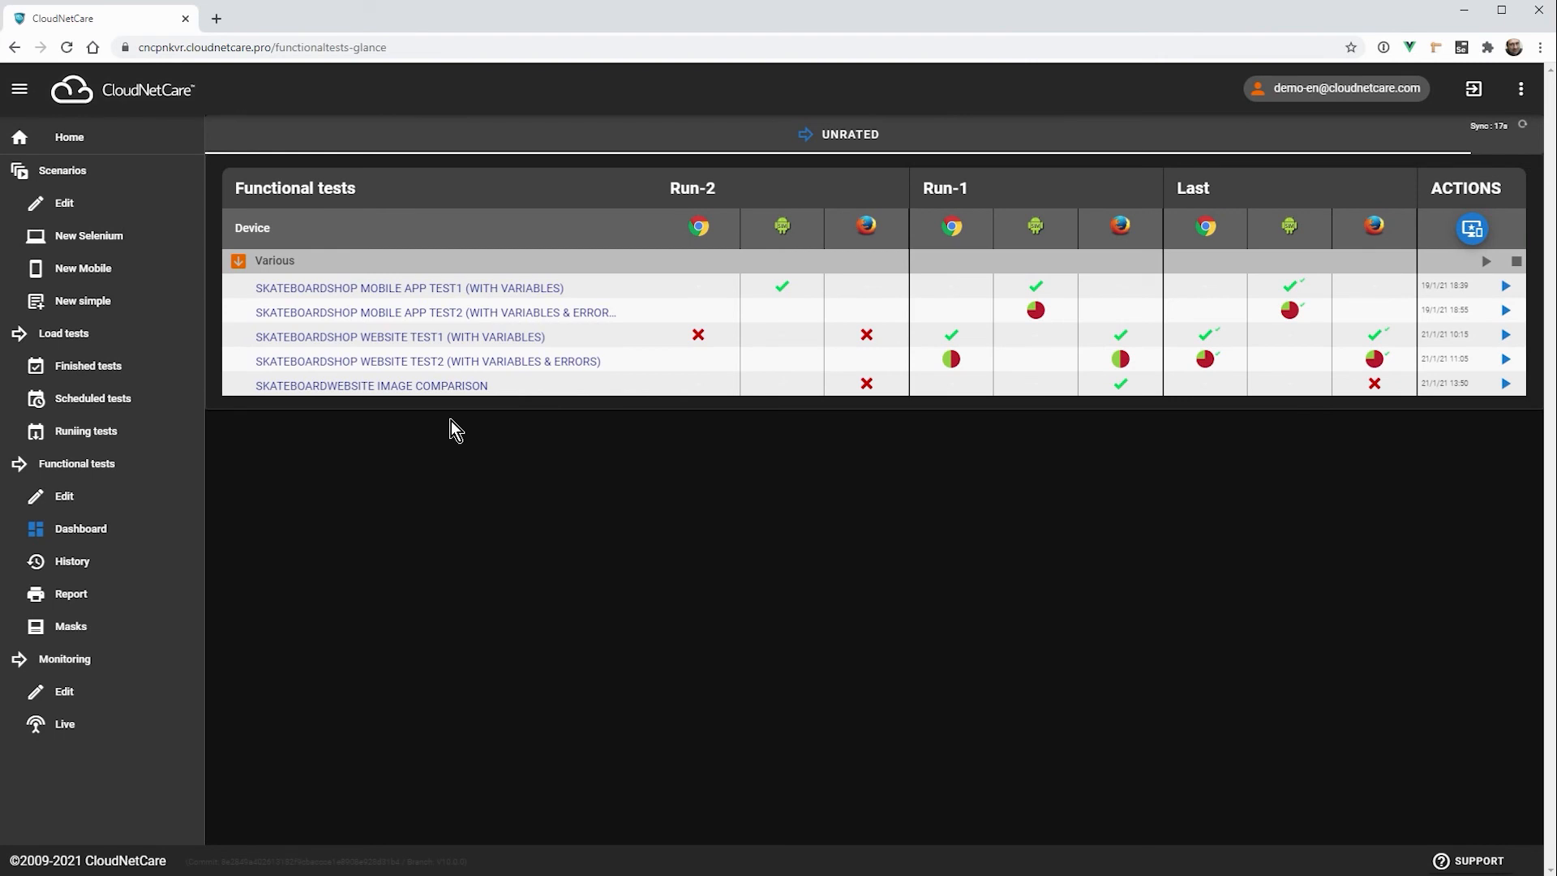
# Step: Open the last Firefox run of SkateboardWebSite Image comparison and inspect its error screenshot and the reference with the differences overlay
pyautogui.click(1375, 385)
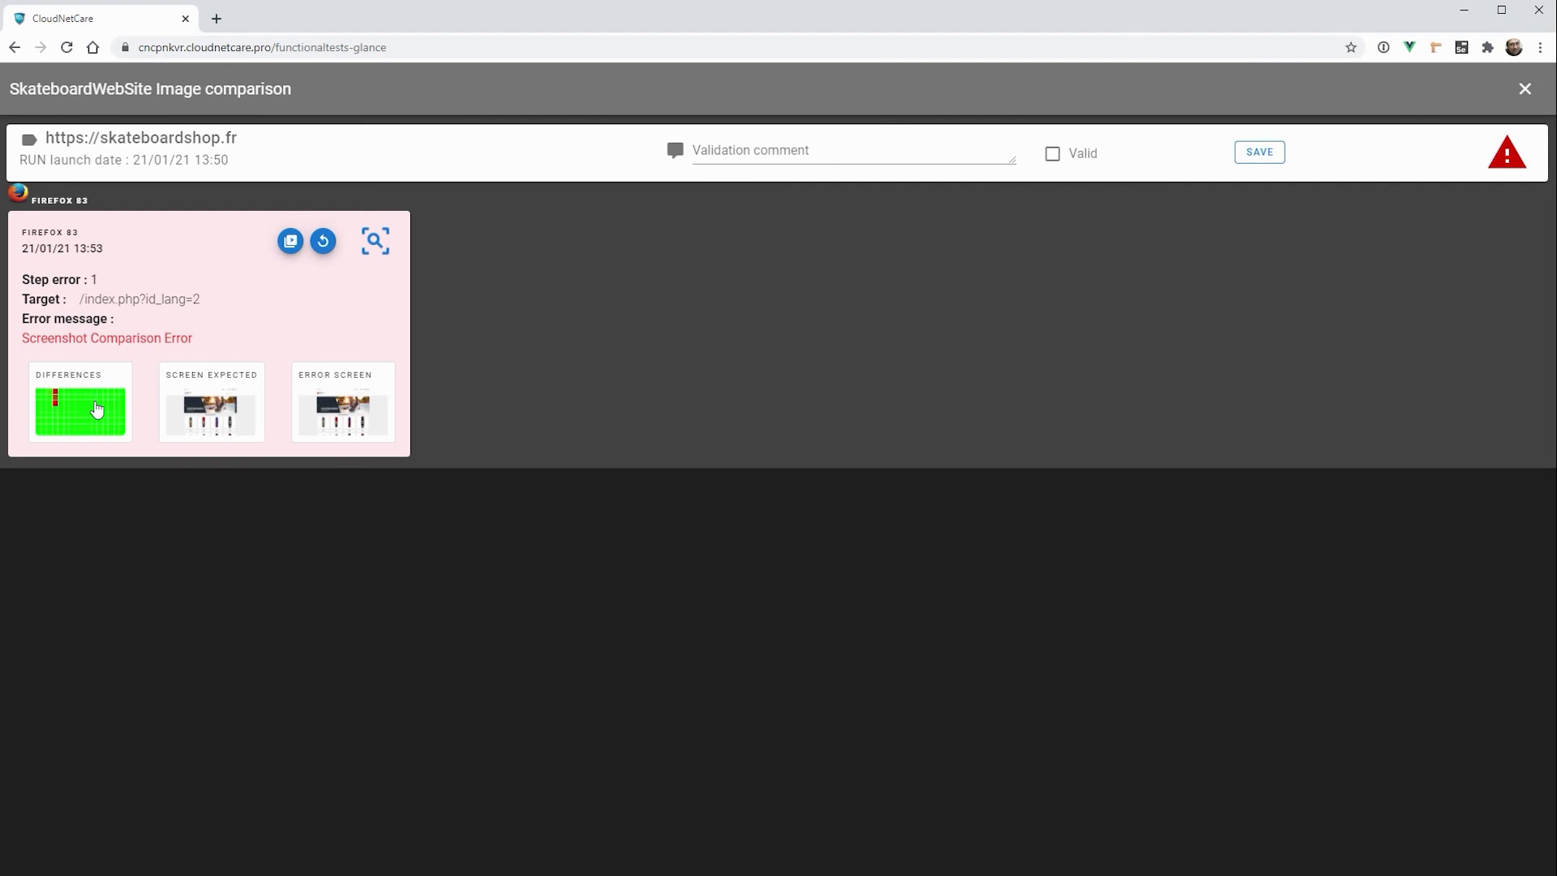
pyautogui.click(101, 409)
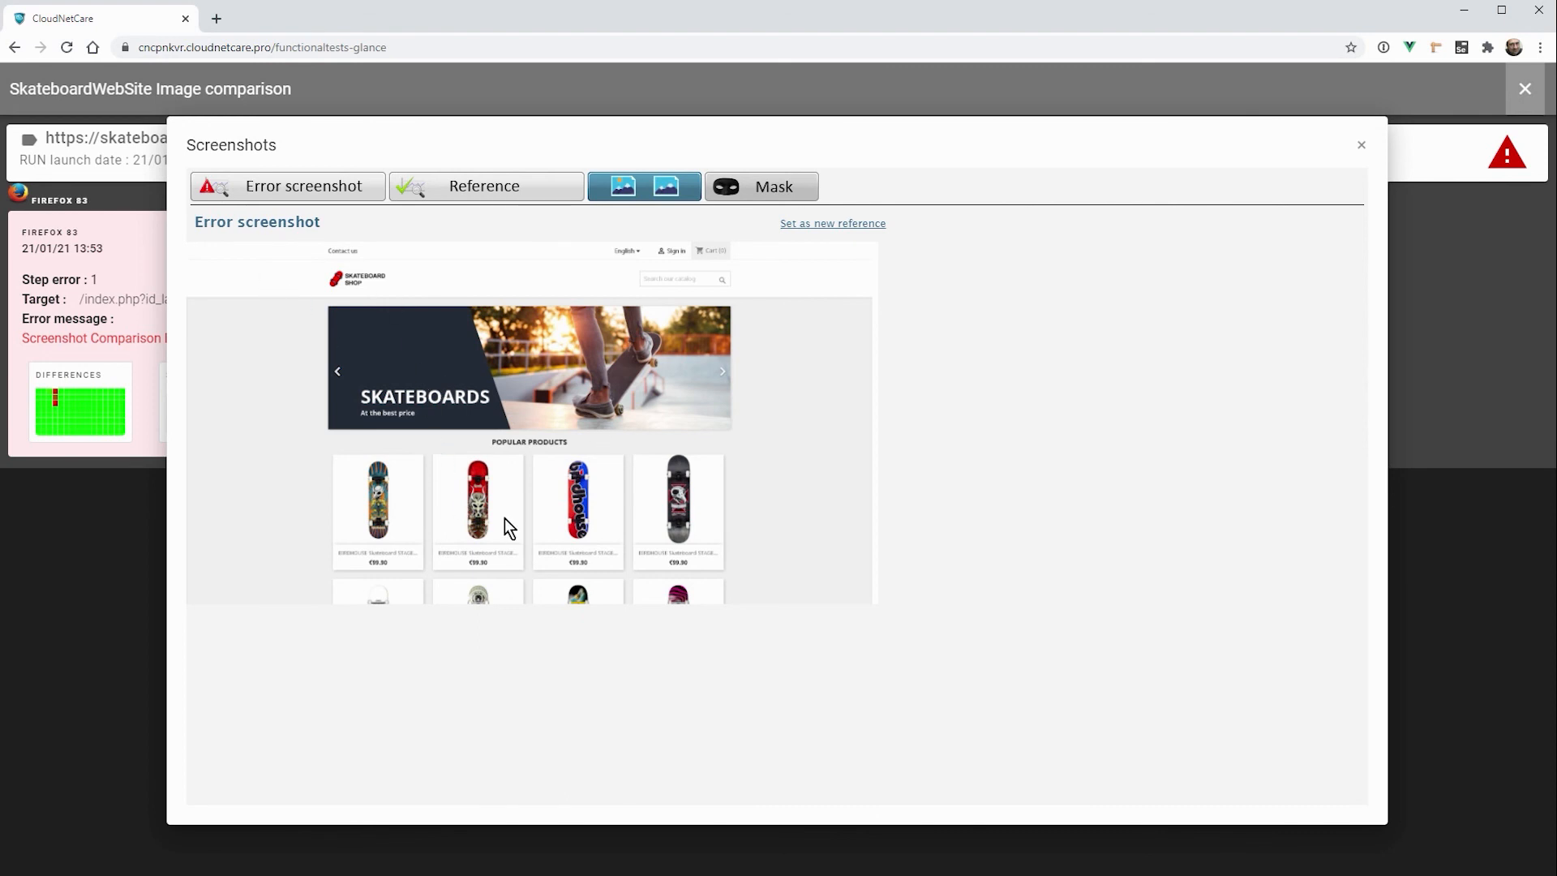
pyautogui.click(492, 189)
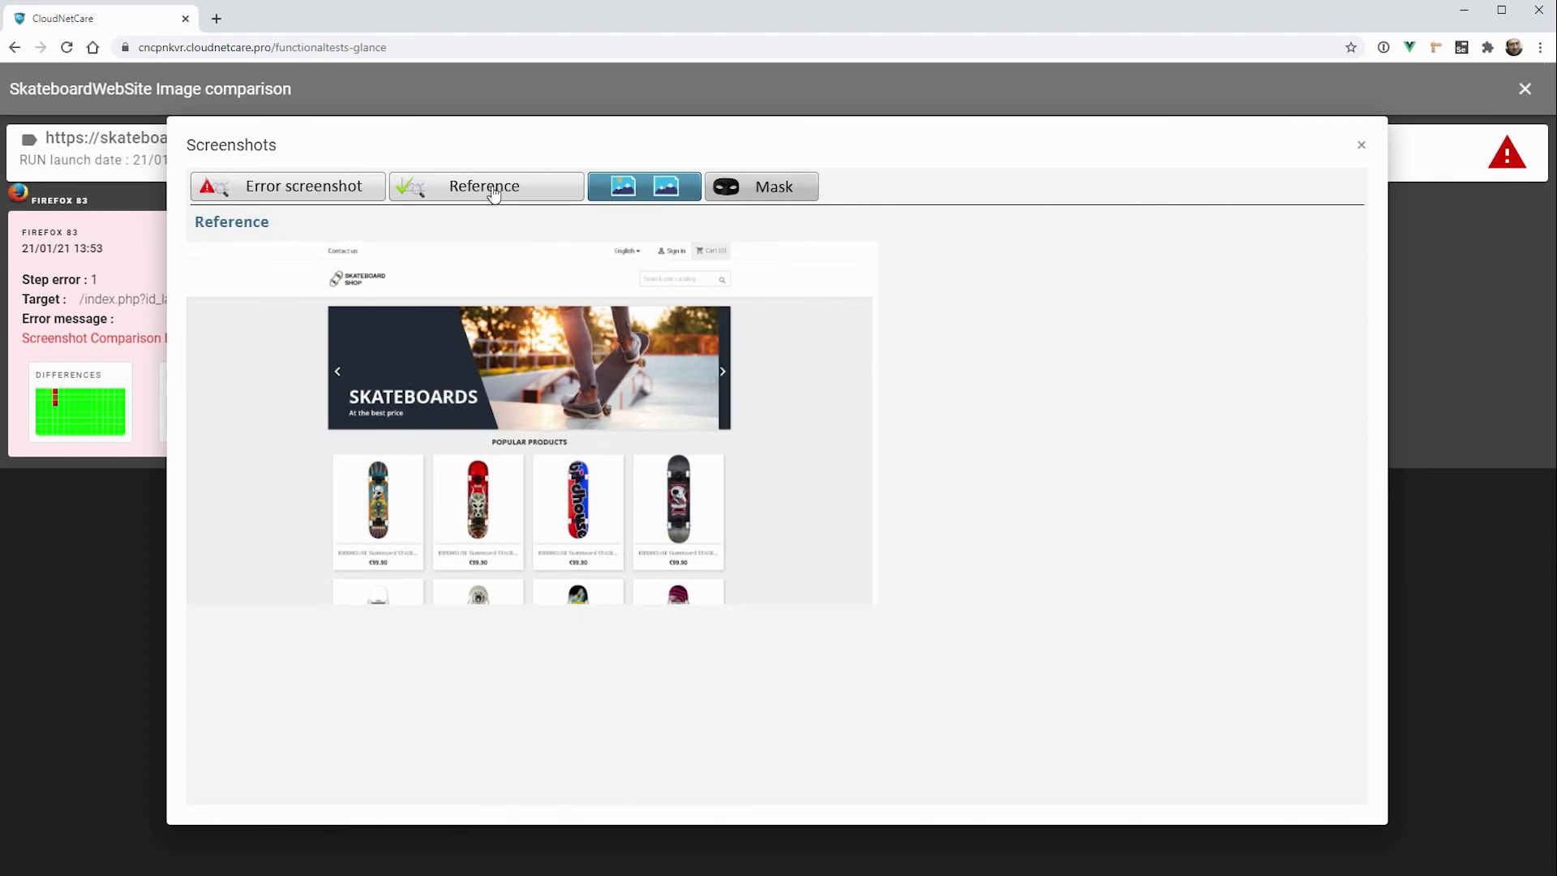
pyautogui.click(667, 185)
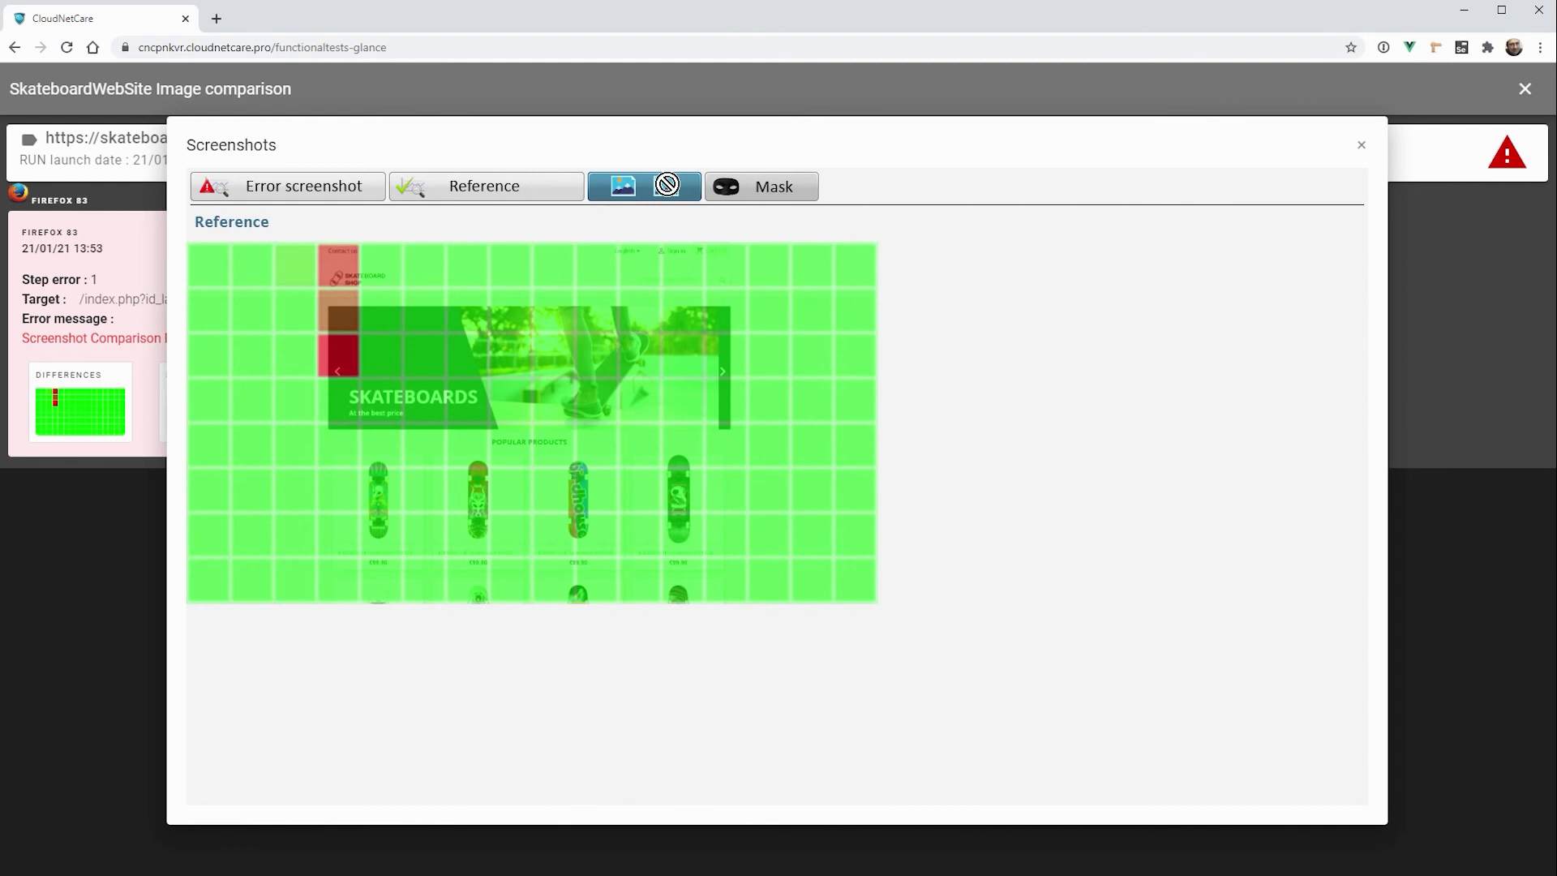
# Step: Compare the error screenshot with the reference again, show the comparison mask, and close the screenshots and the run
pyautogui.click(291, 190)
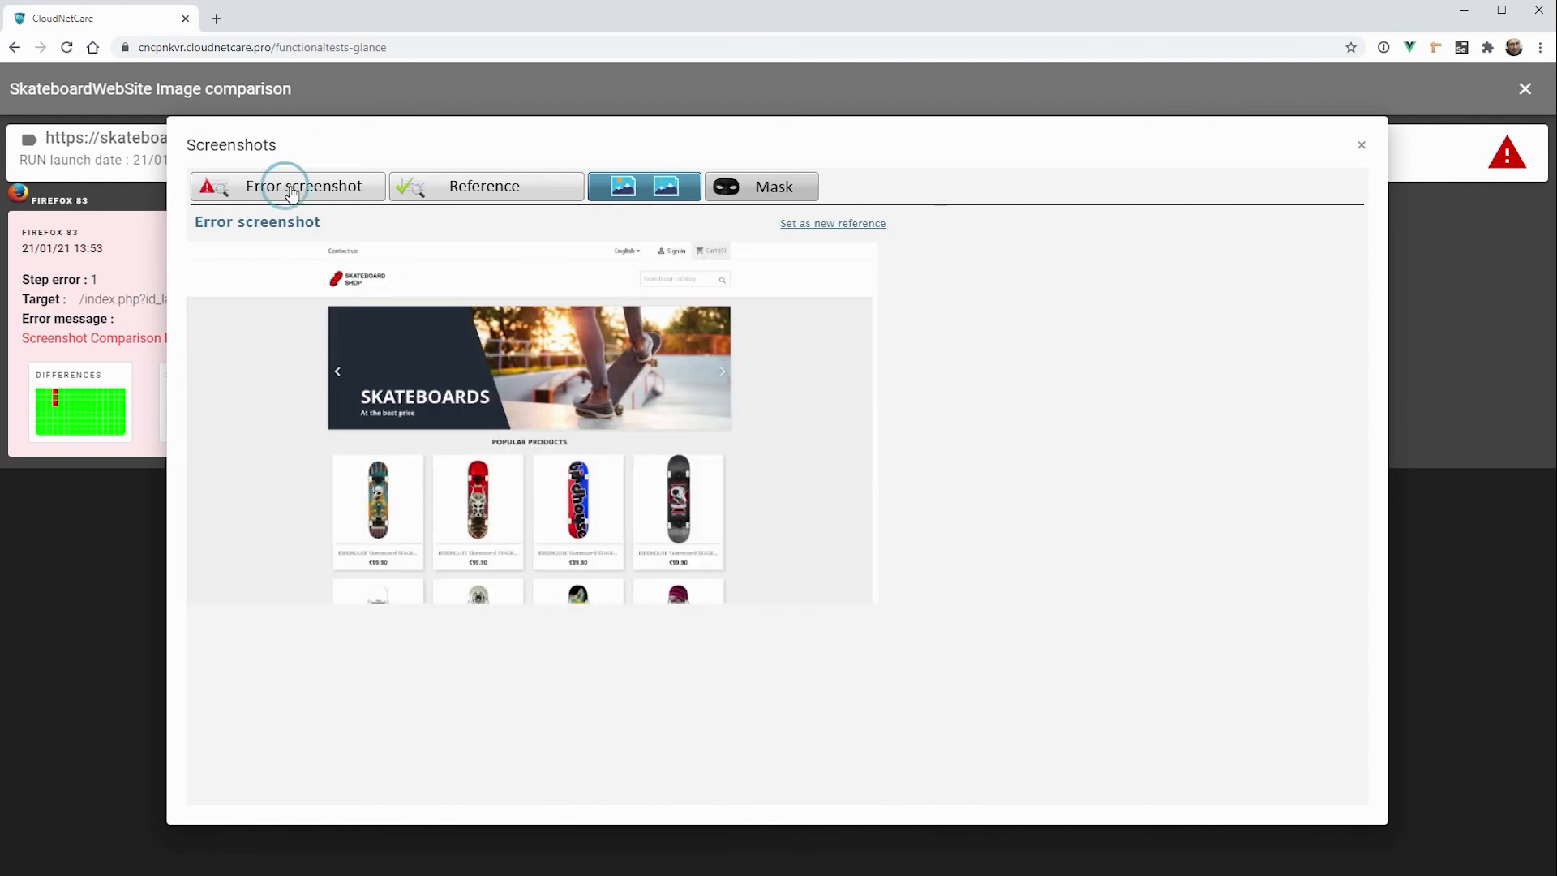
pyautogui.click(449, 193)
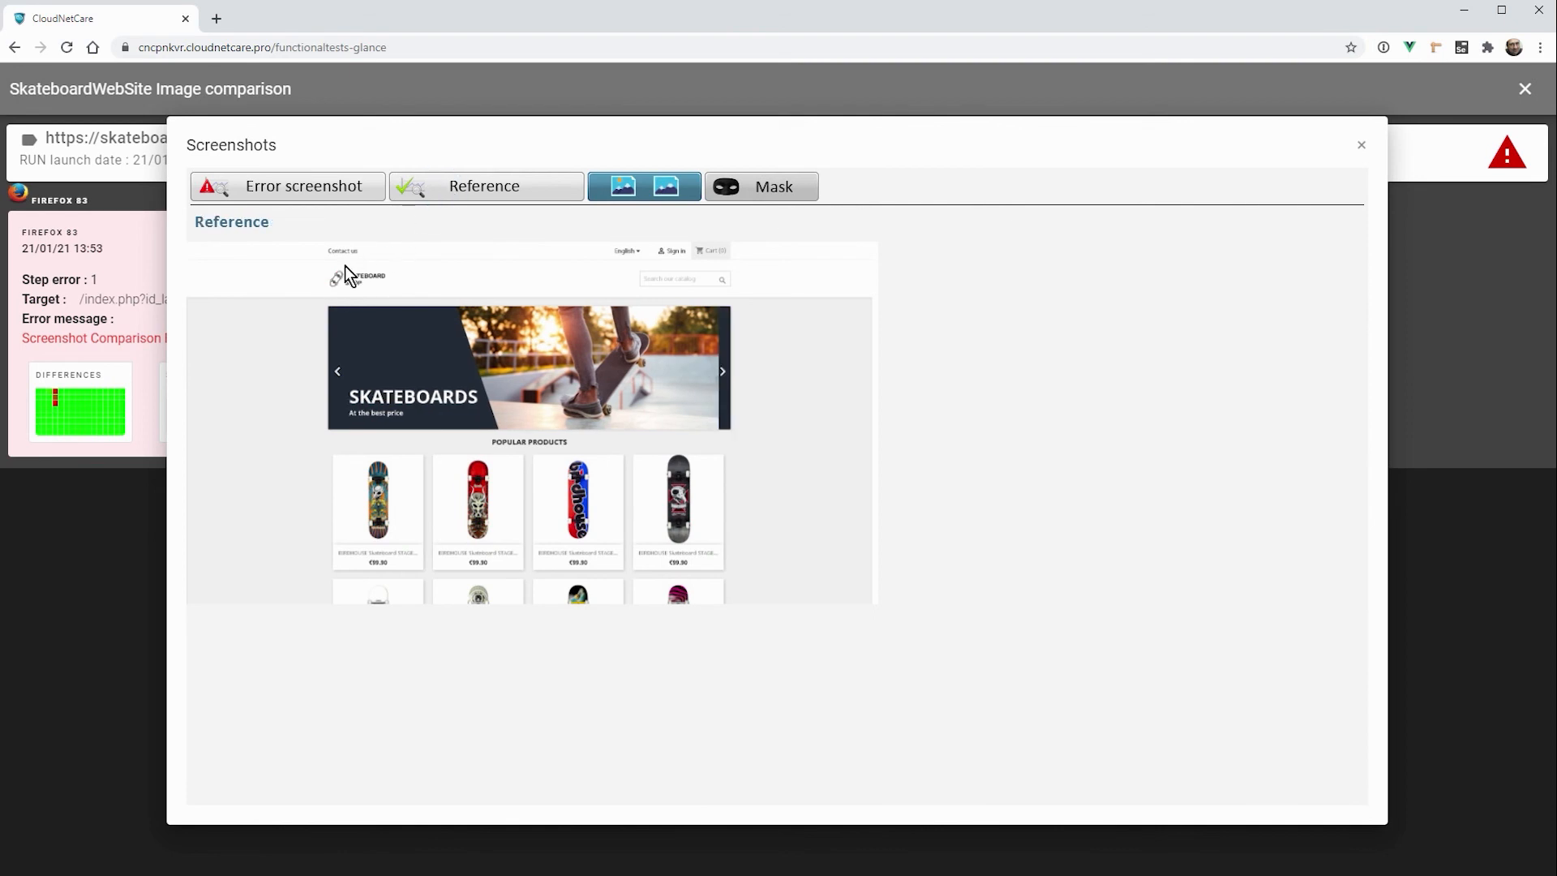
pyautogui.click(279, 193)
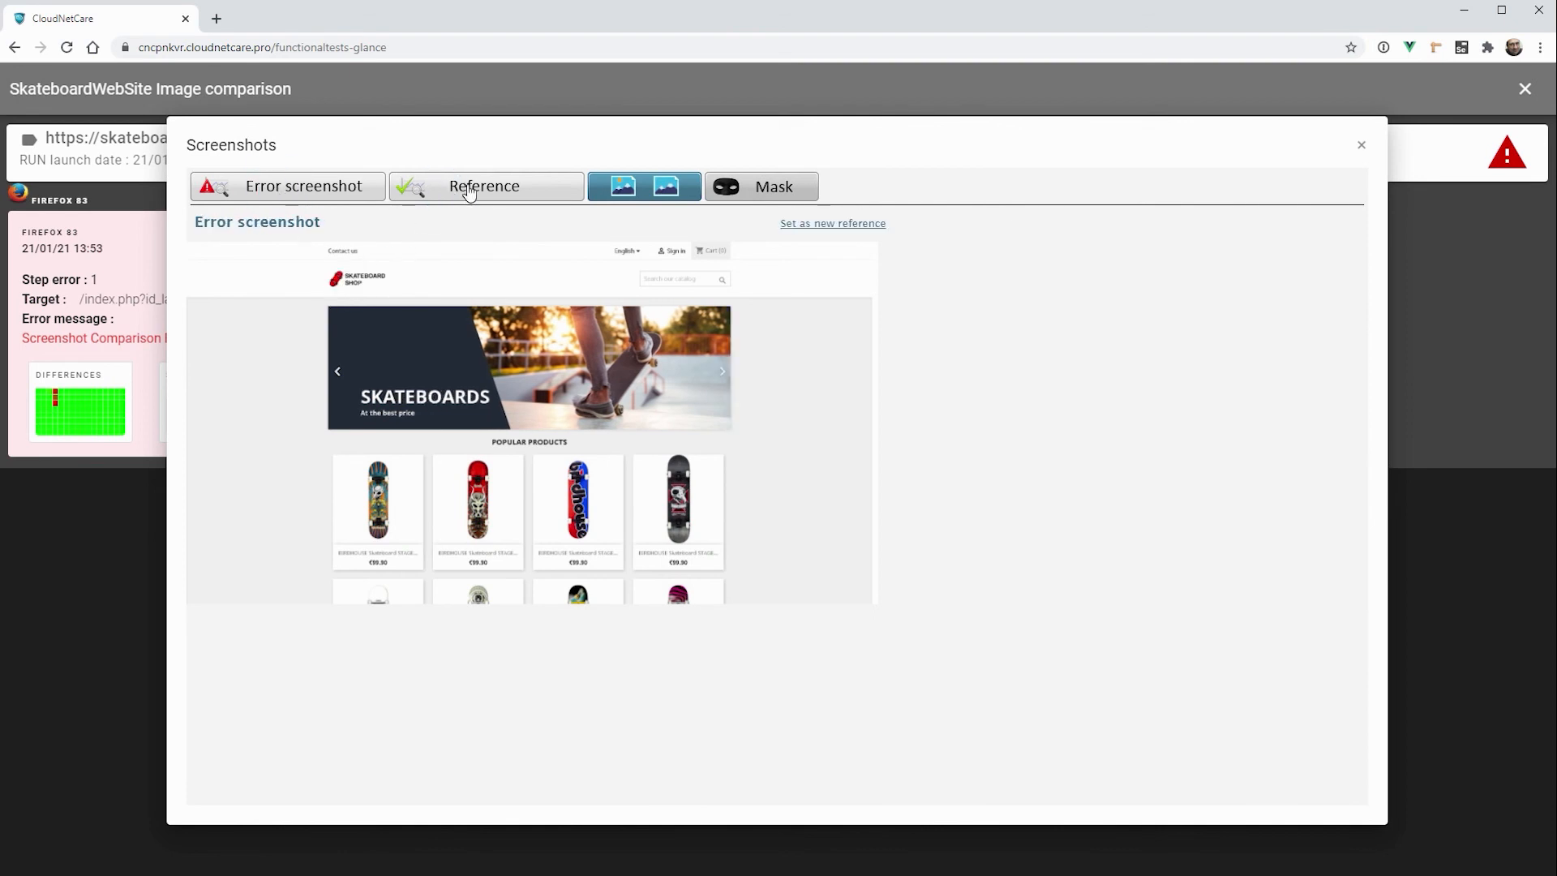
pyautogui.moveTo(606, 184)
pyautogui.click(763, 189)
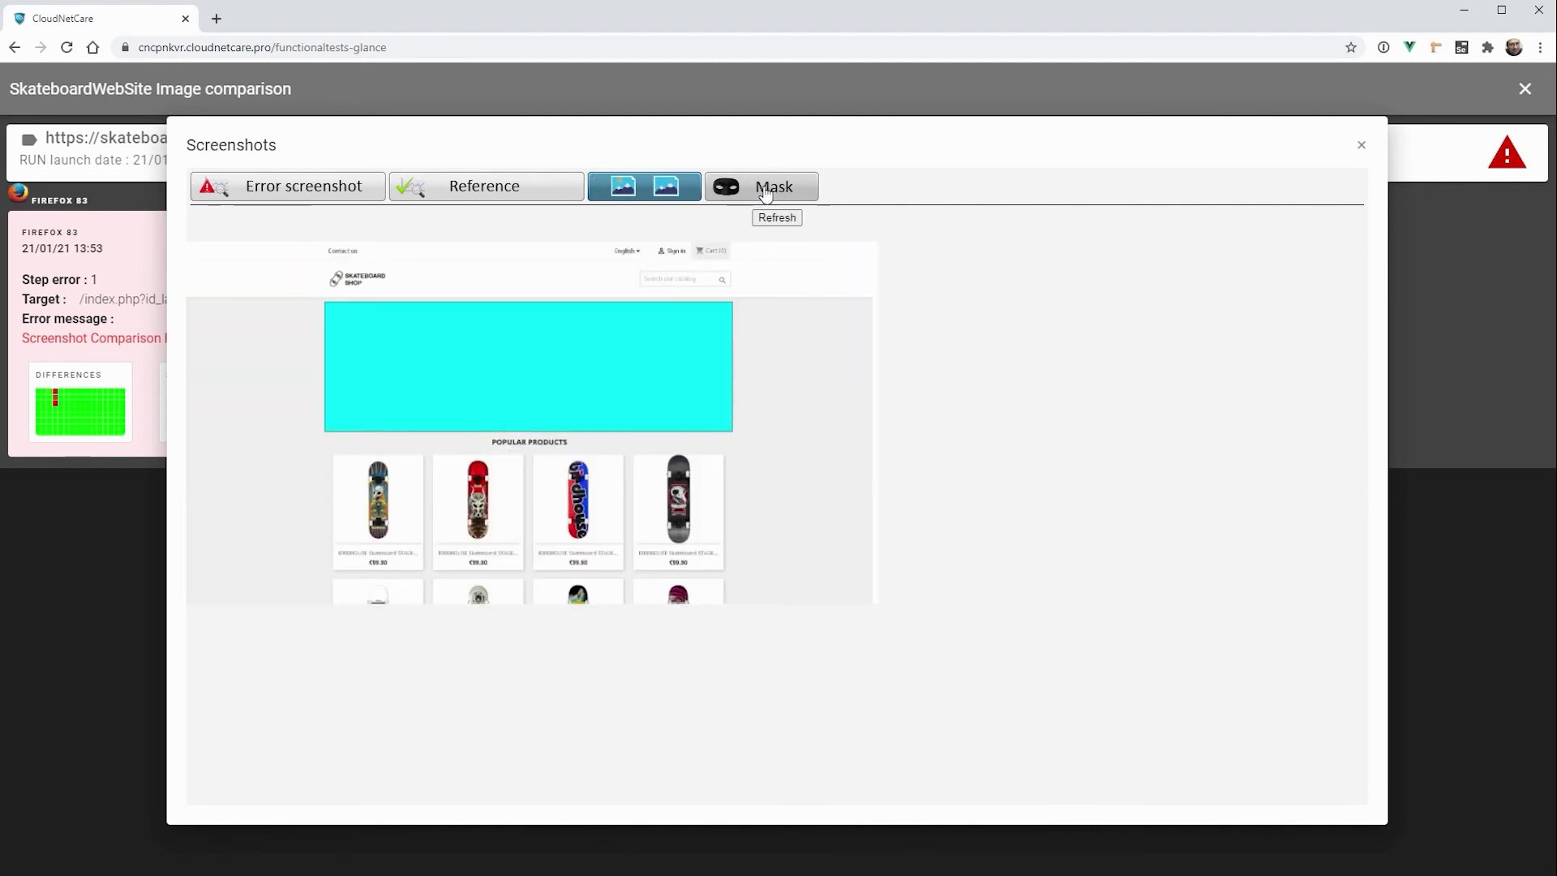
pyautogui.click(1360, 150)
pyautogui.click(1525, 89)
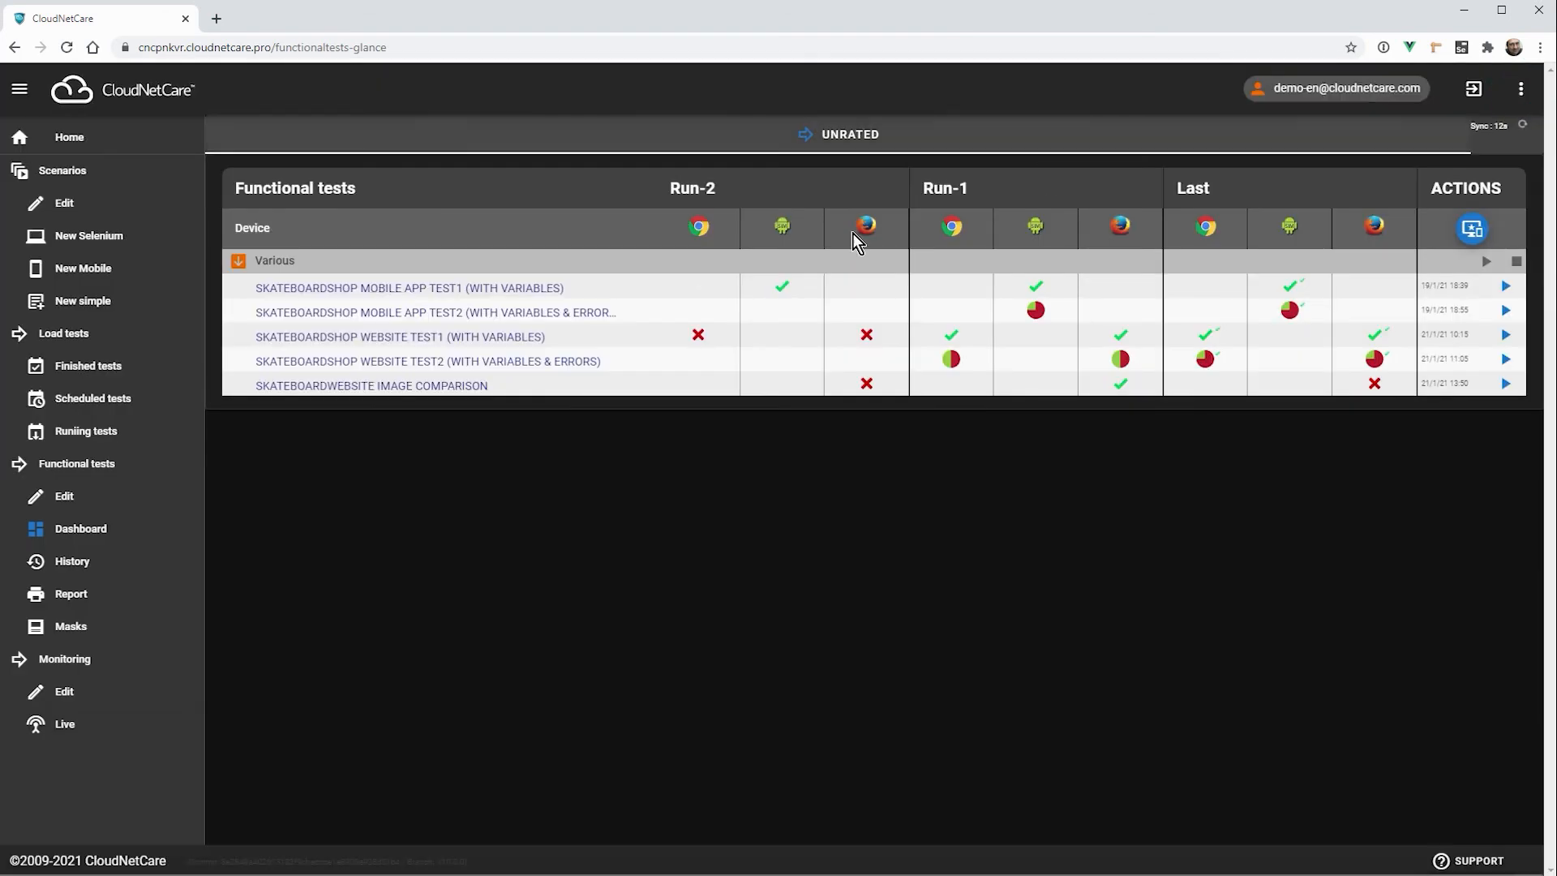
# Step: Review the functional tests overview charts, the run history and the summary report, and return to the overview
pyautogui.click(90, 468)
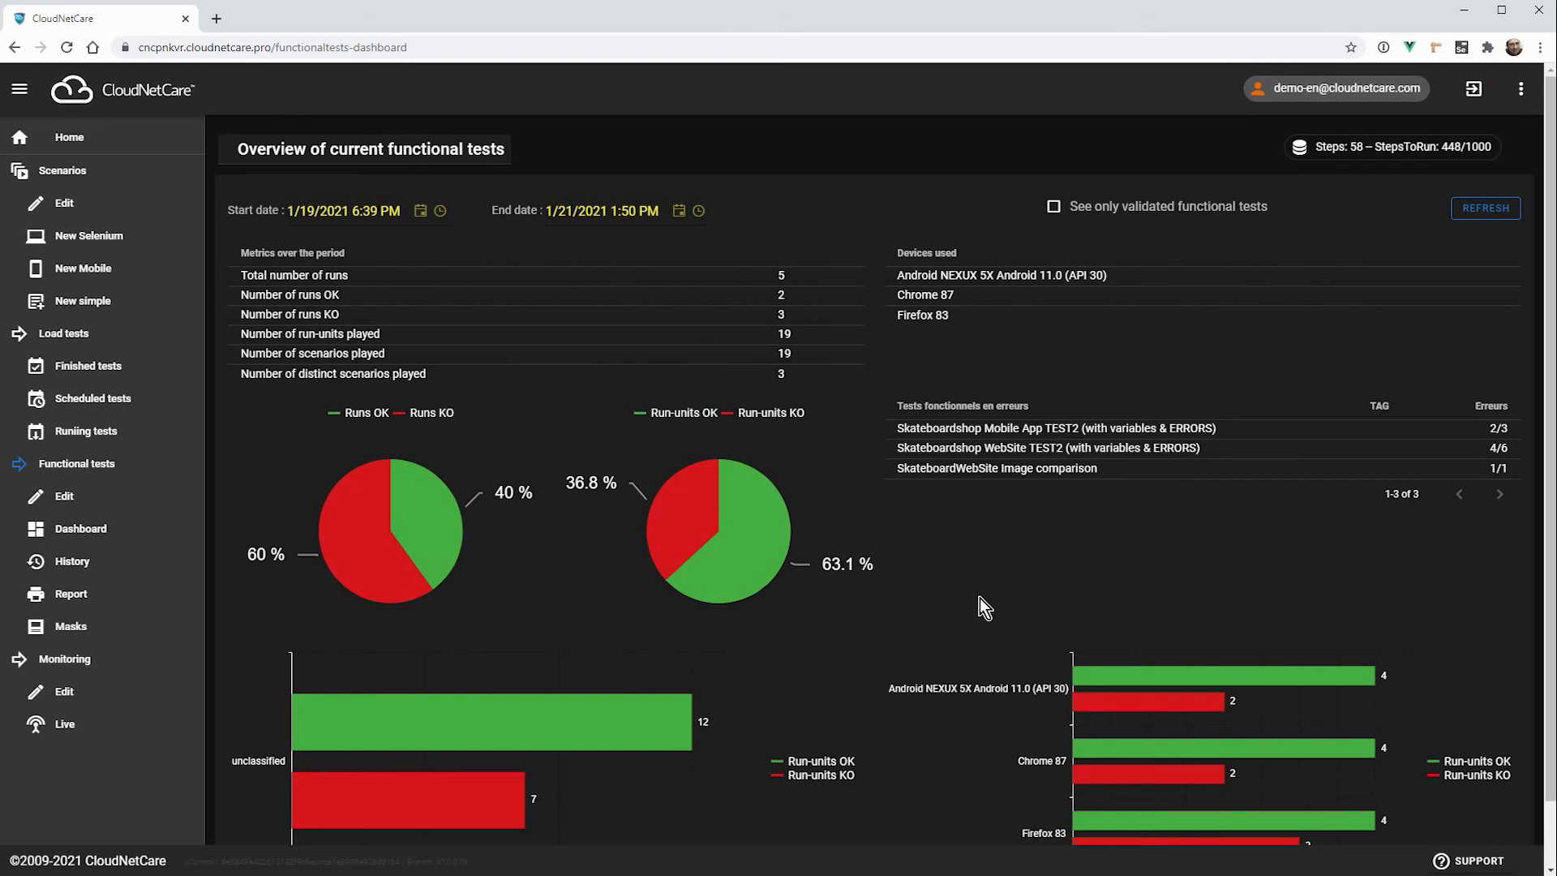
pyautogui.scroll(-1, 999, 607)
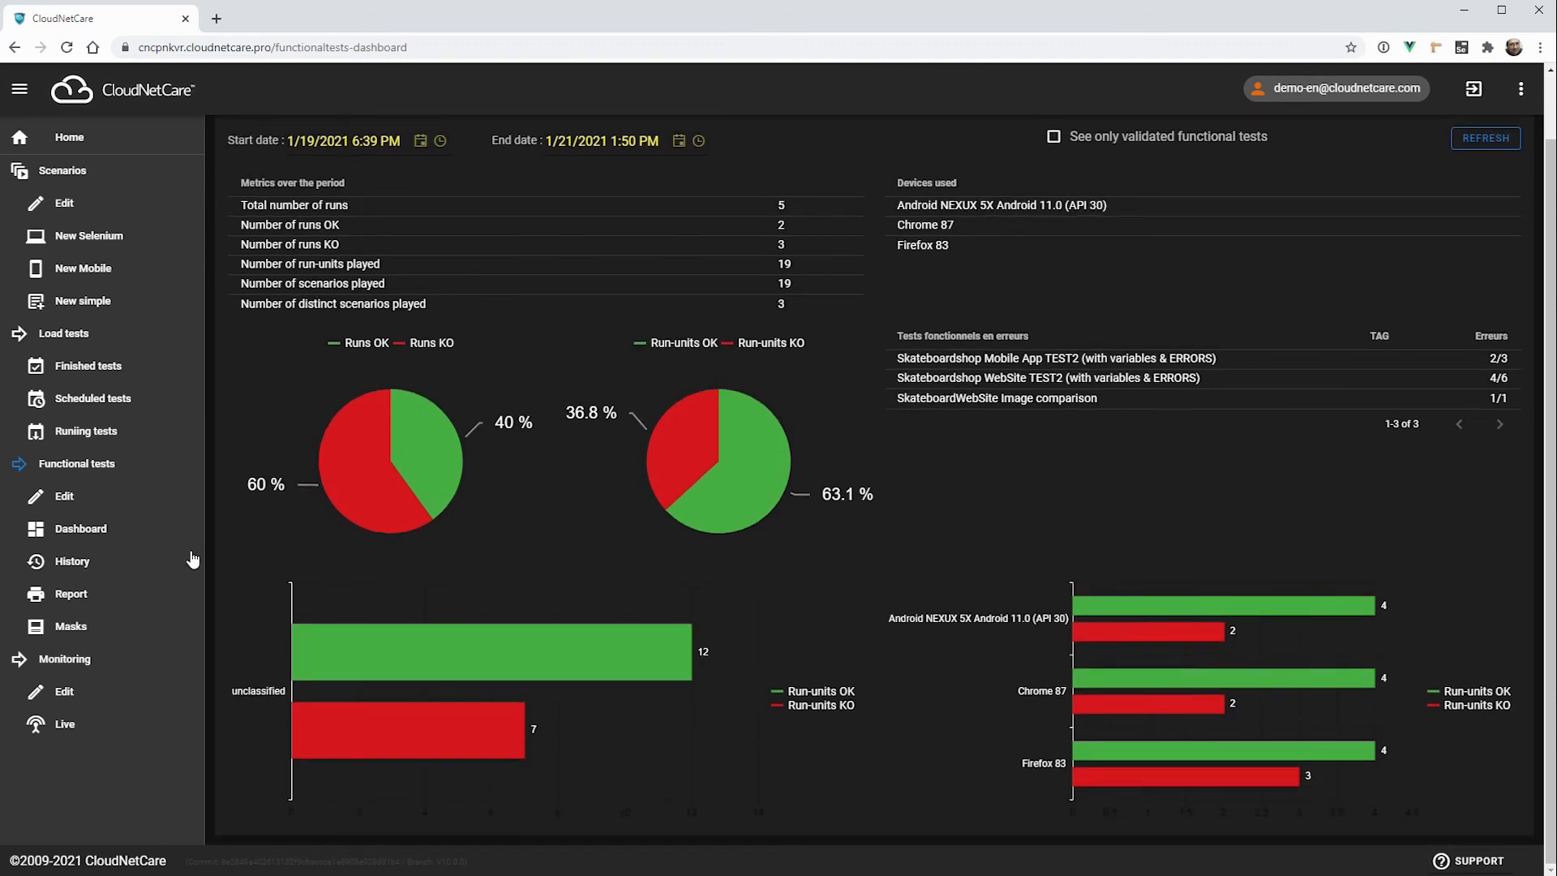
pyautogui.click(75, 565)
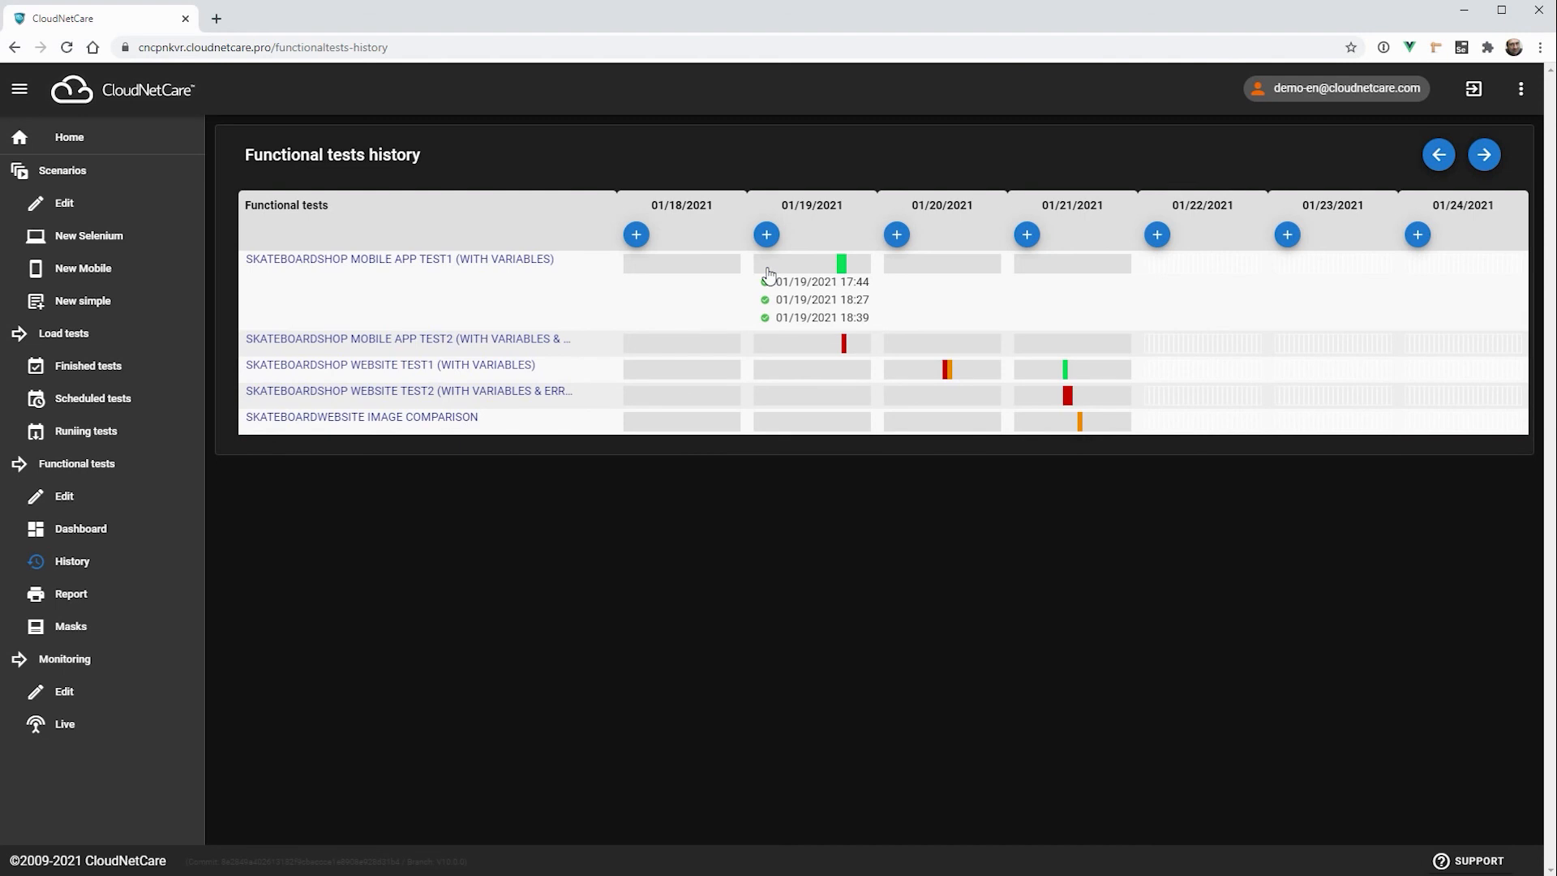
pyautogui.click(73, 594)
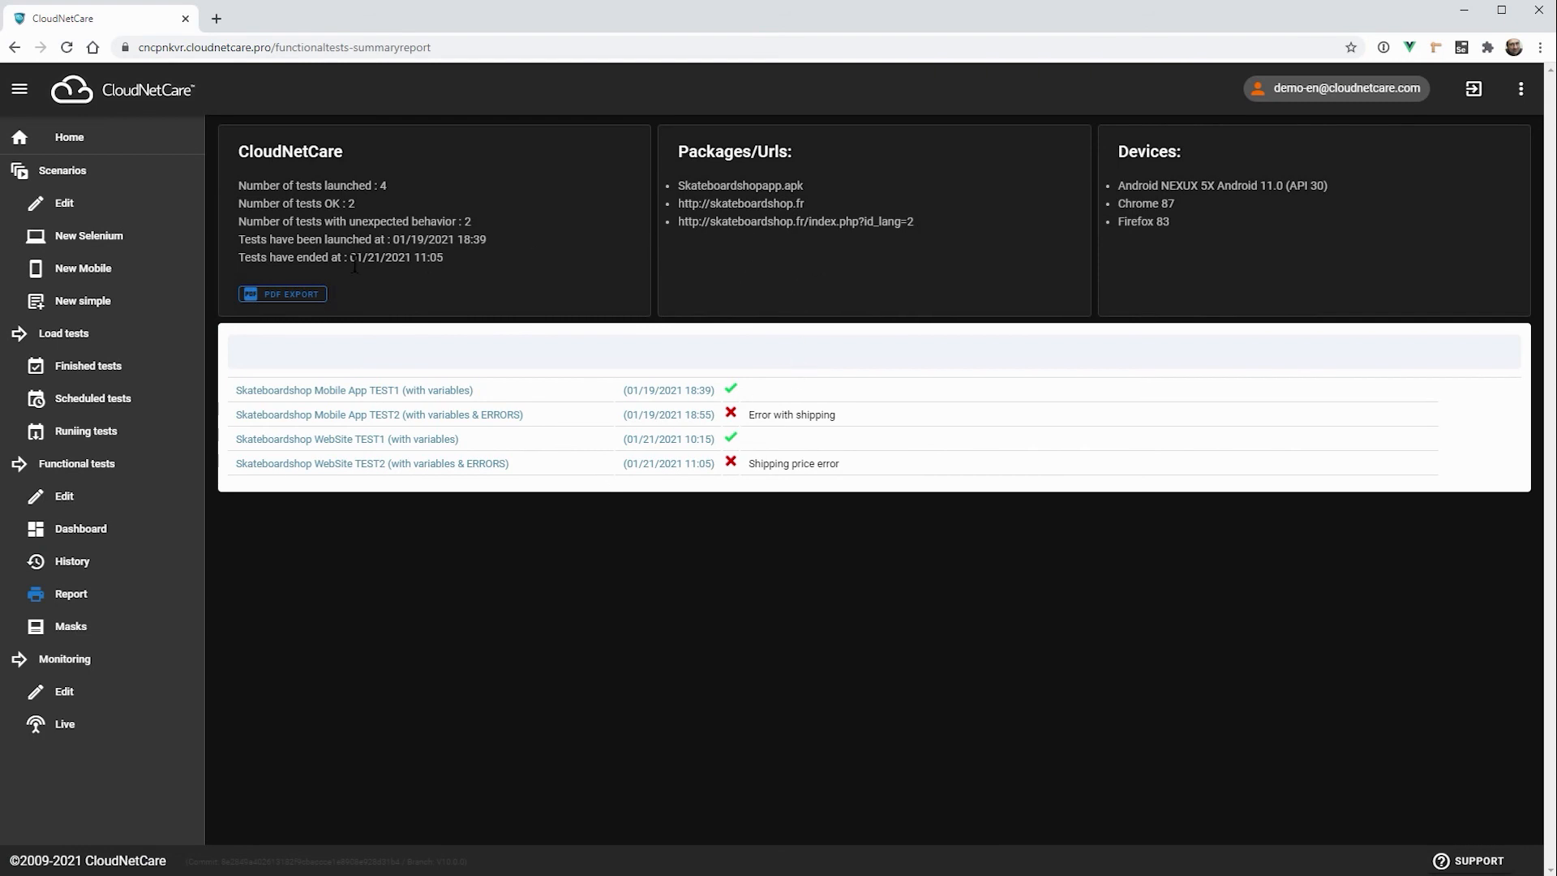
pyautogui.click(178, 457)
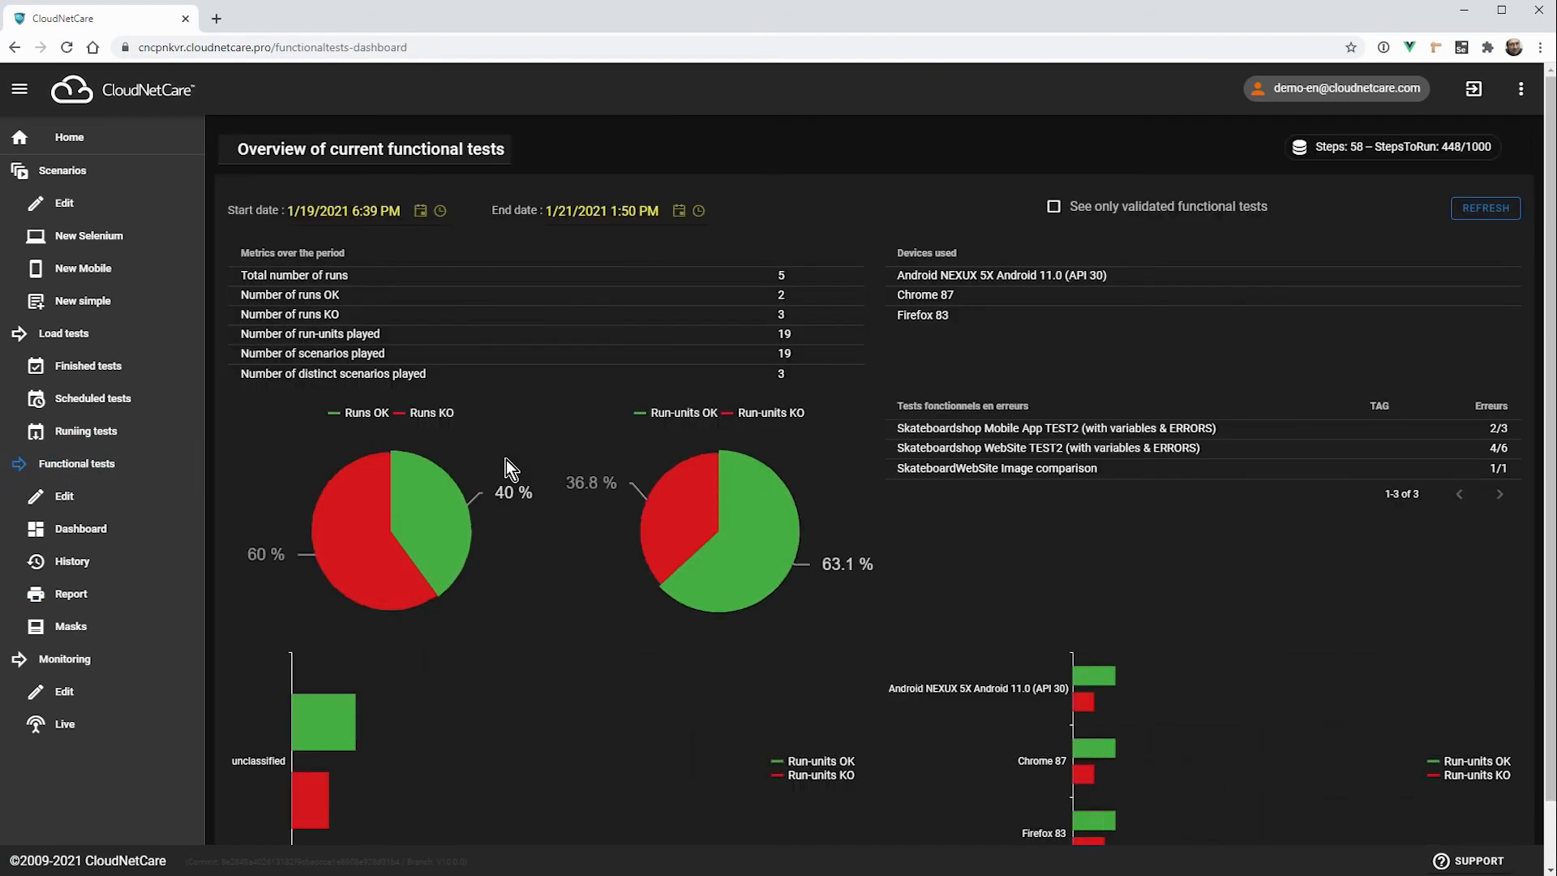